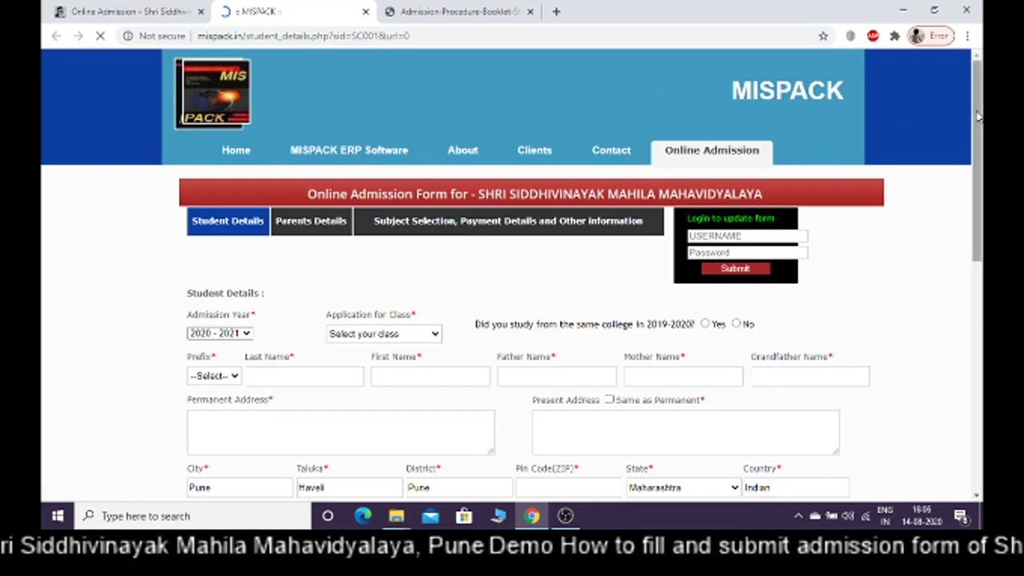
Keep the admission year at 2020 - 2021
drag(977, 116, 977, 173)
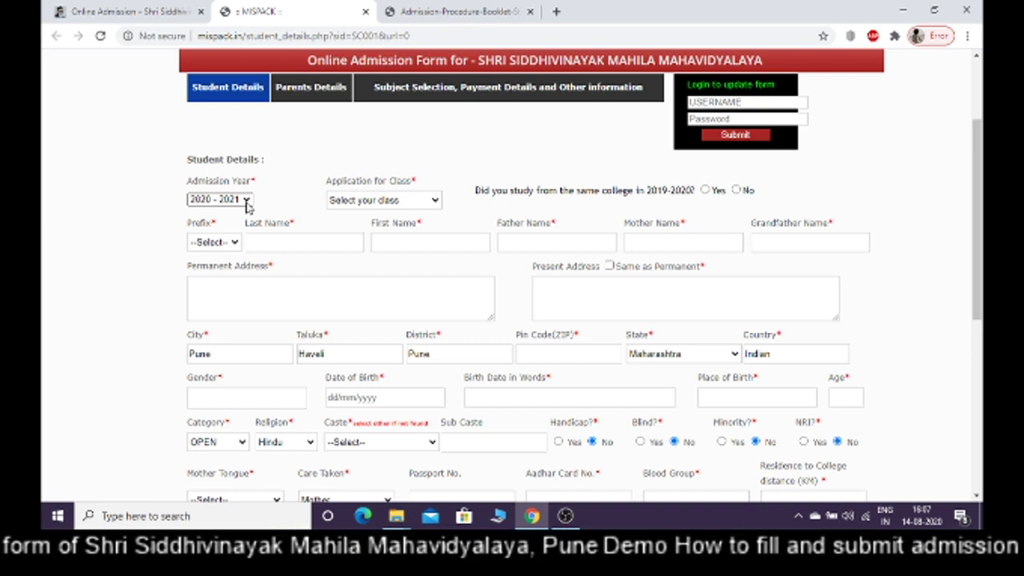
click(247, 200)
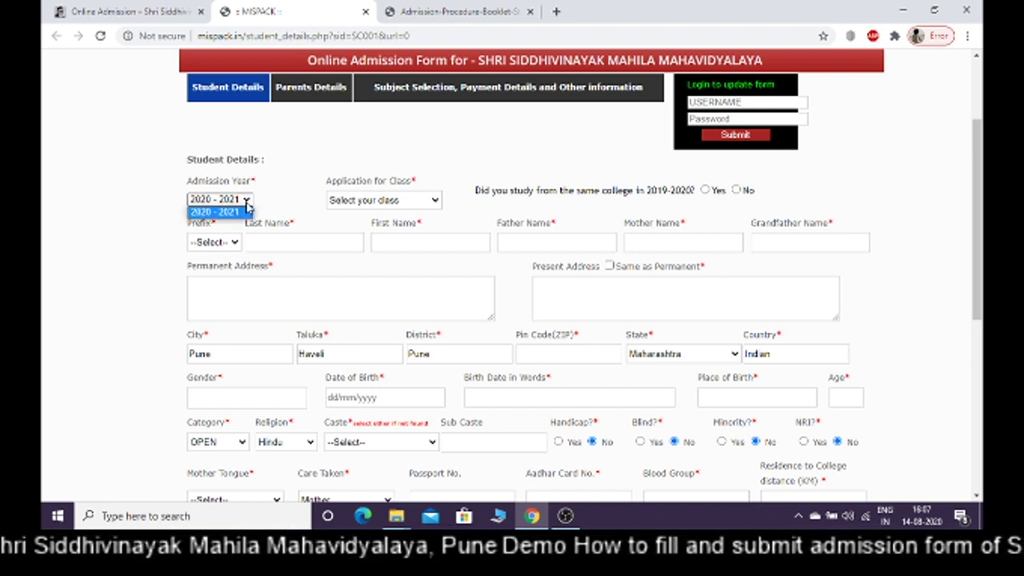
click(247, 205)
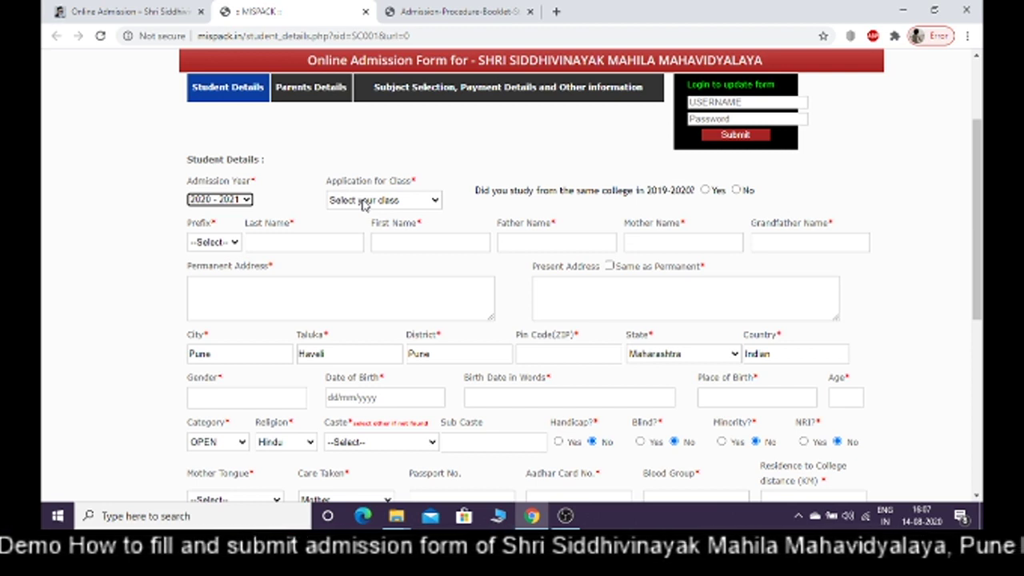
Choose F.Y. BCOM (ENGLISH) as the class to apply for
click(364, 201)
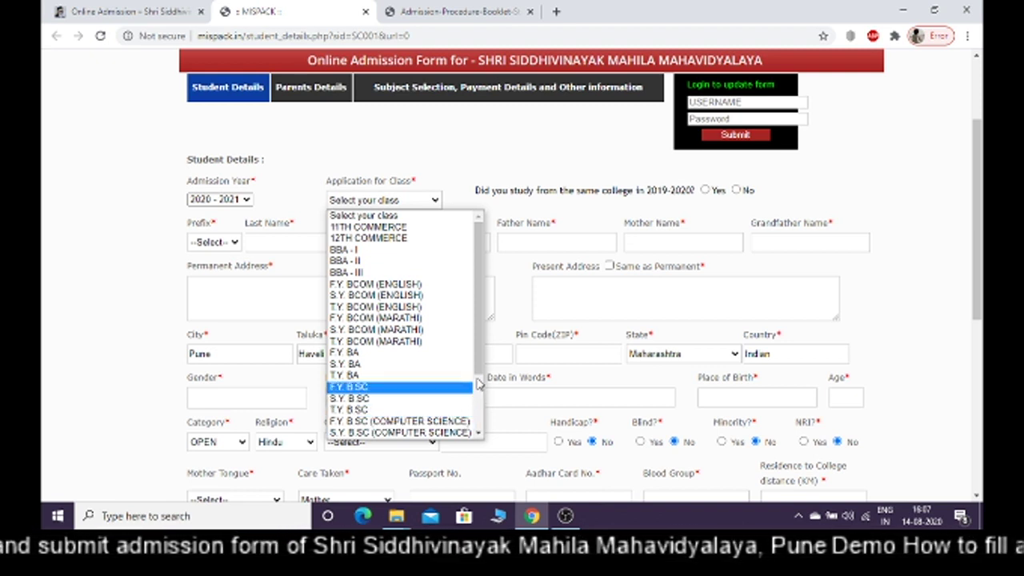
drag(482, 372, 483, 432)
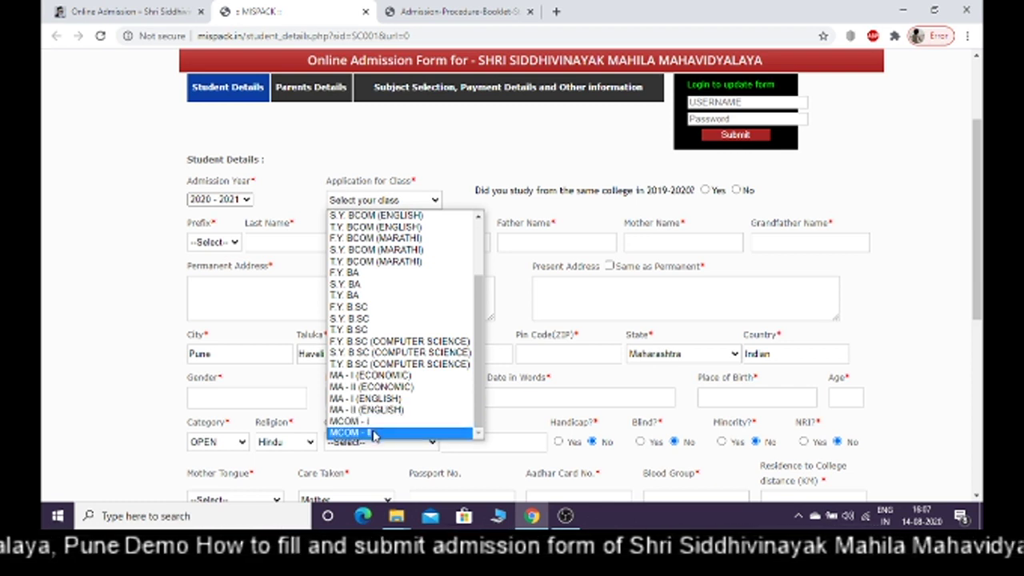
drag(479, 350, 486, 256)
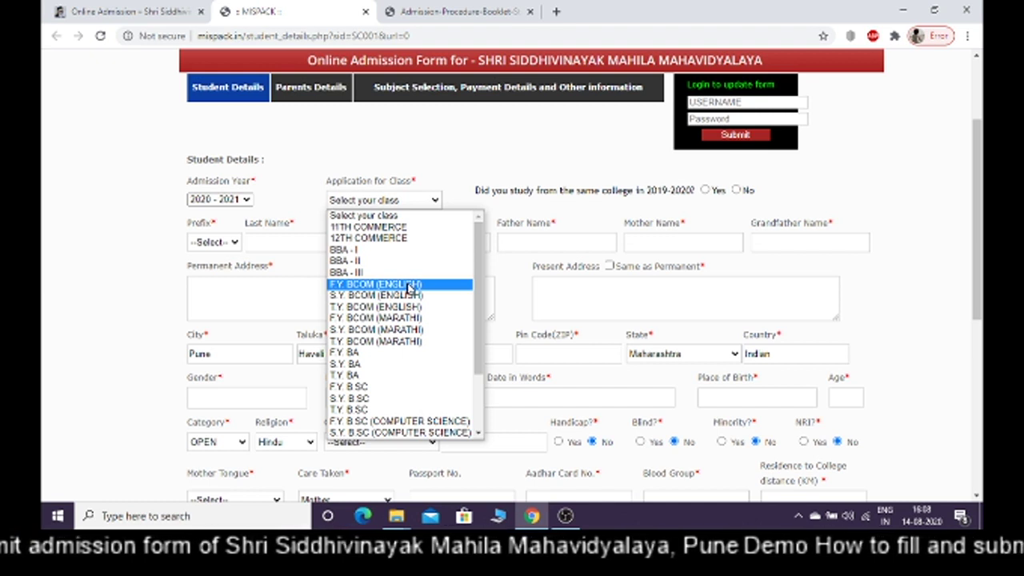
click(409, 284)
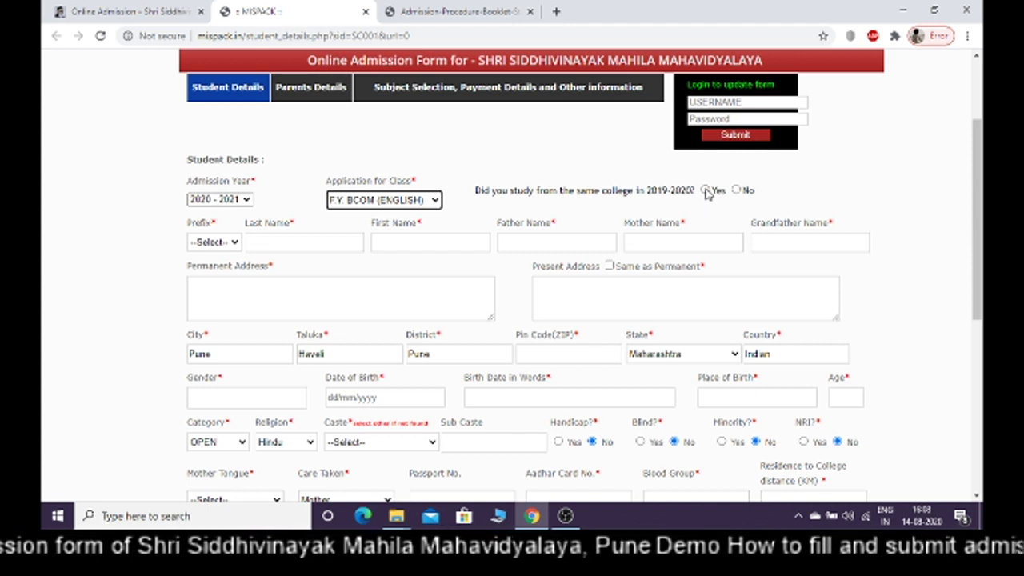
Answer Yes to having studied here in 2019-2020 and set the prefix to Miss
click(706, 191)
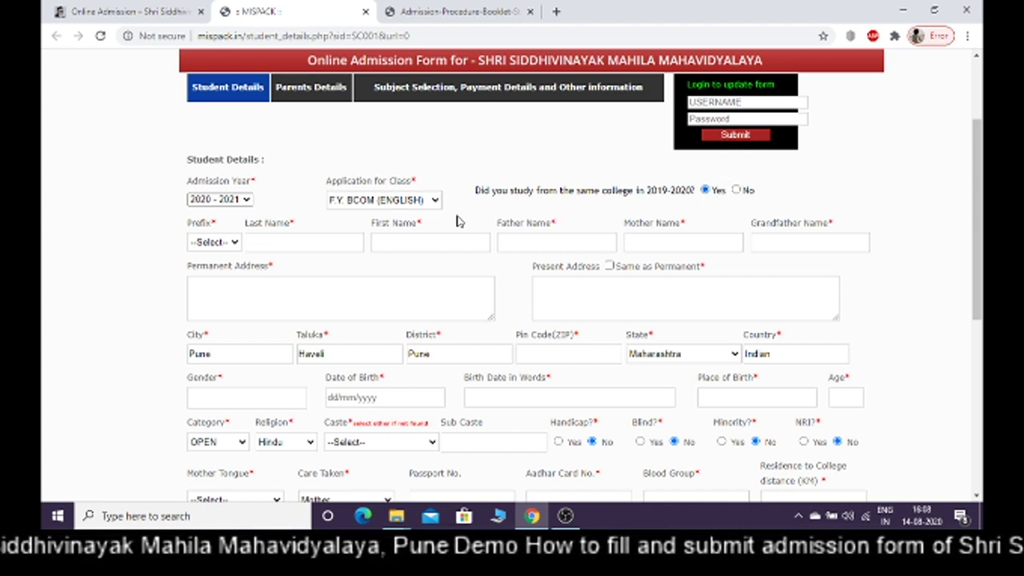
click(216, 245)
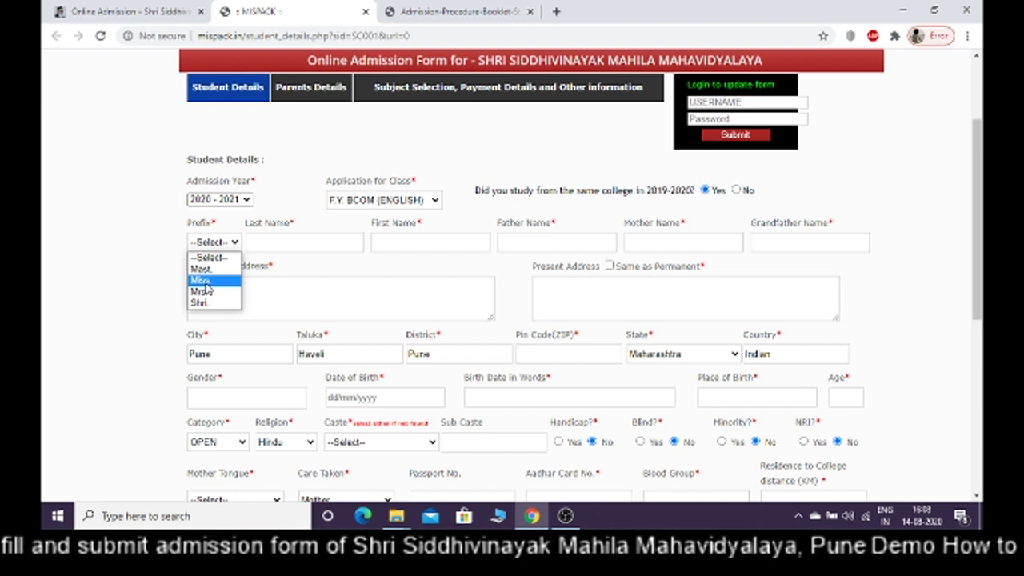
click(205, 281)
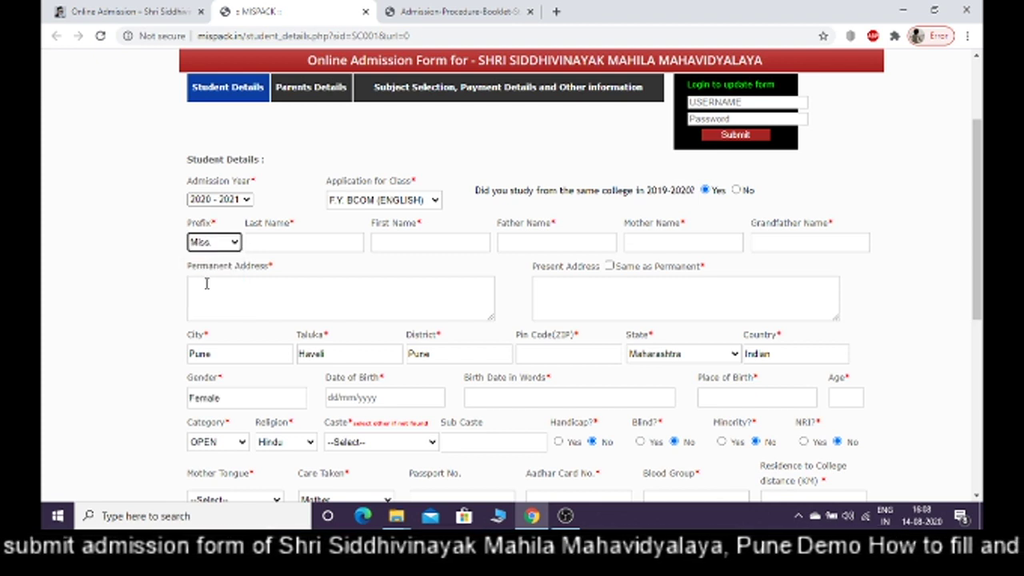
Fill in the student's last, first, father's, mother's and grandfather's names
click(281, 247)
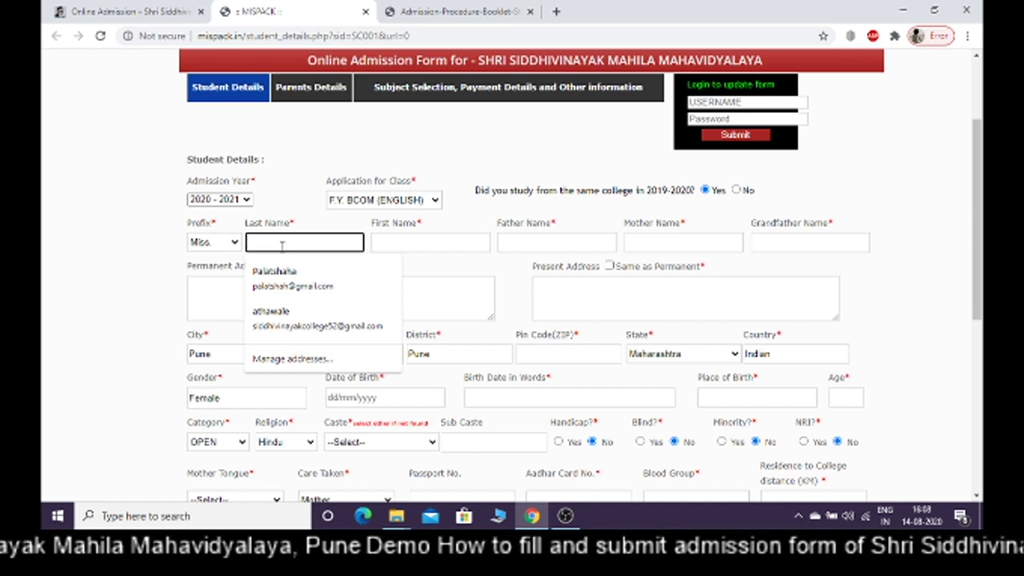
text(XY)
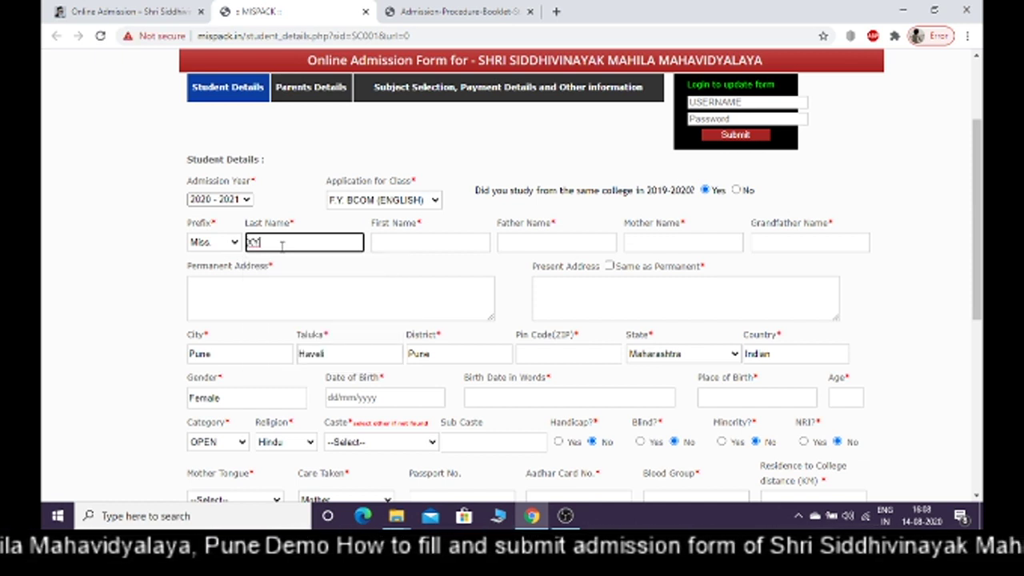
text(Z)
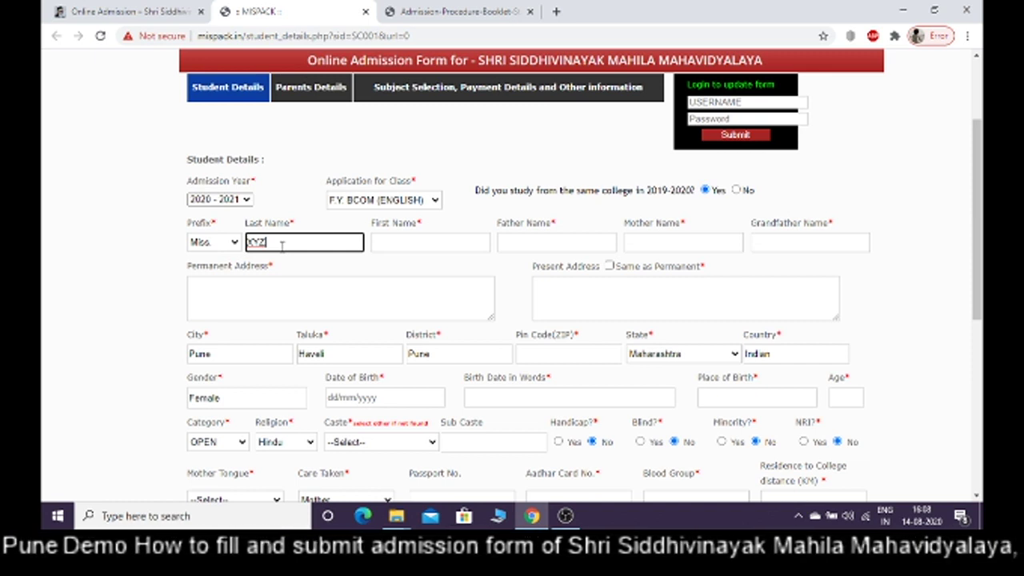
click(394, 242)
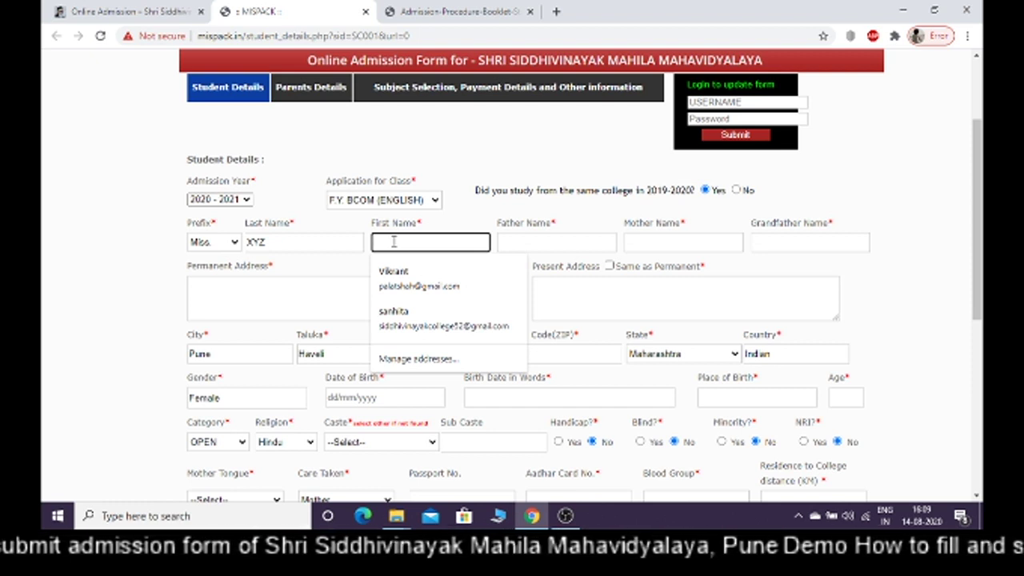
text(AB)
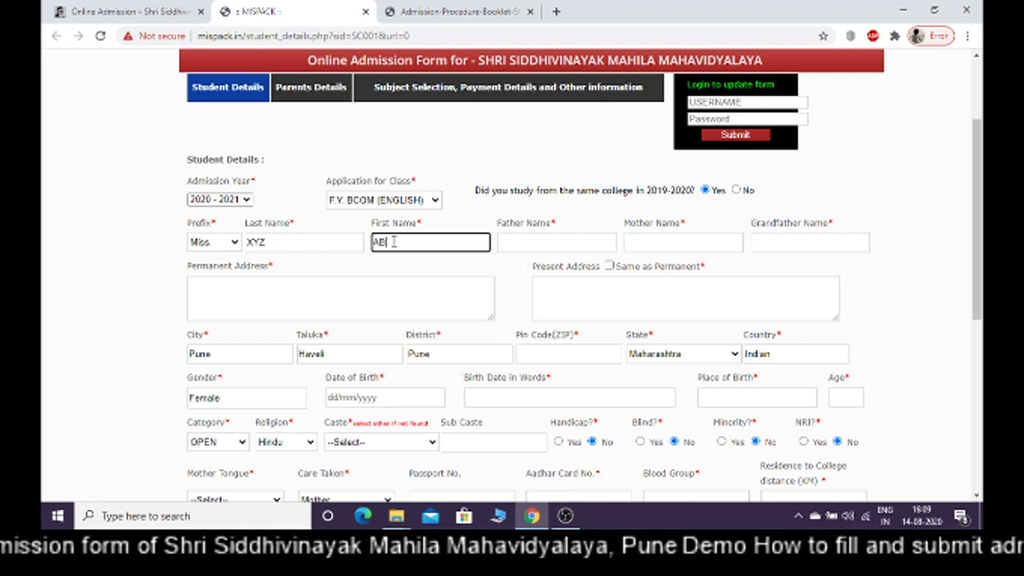
text(C)
click(540, 245)
text(PQR)
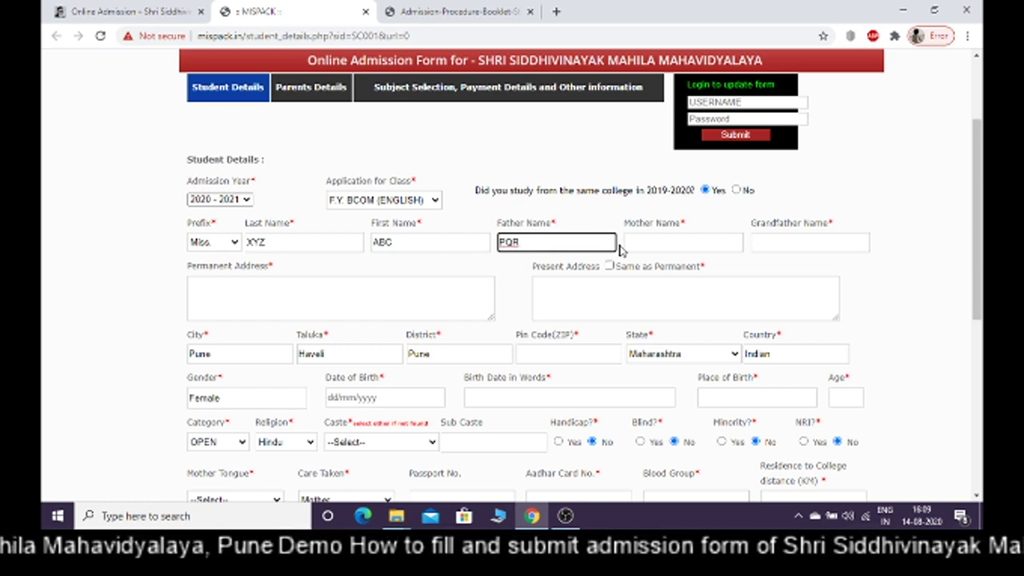
click(664, 240)
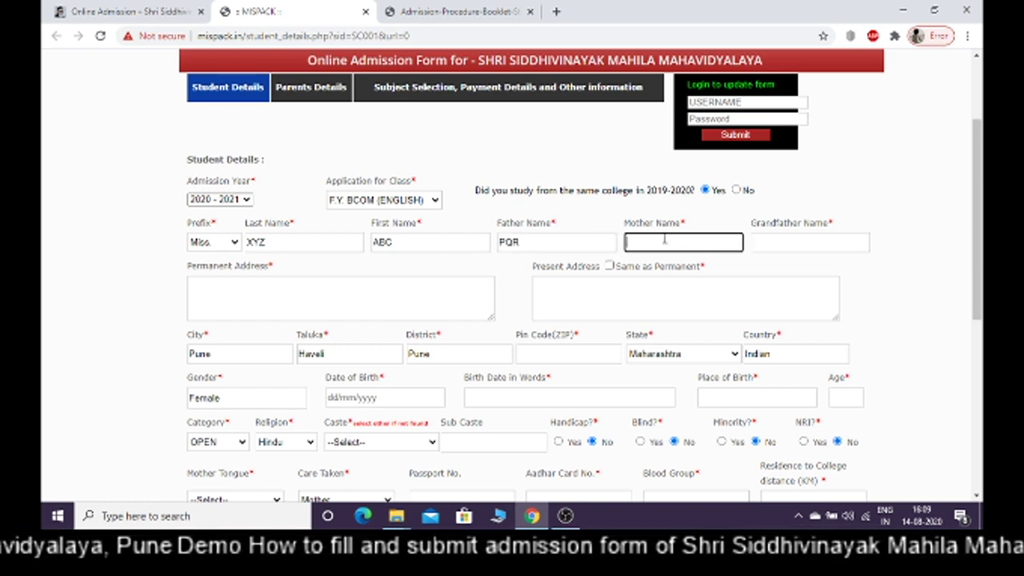
text(ST)
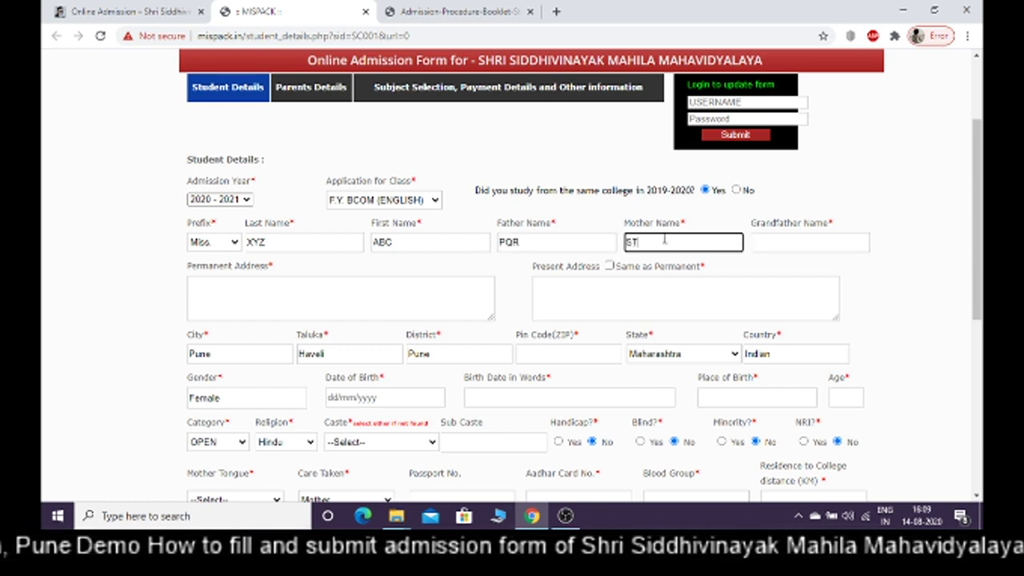
text(U)
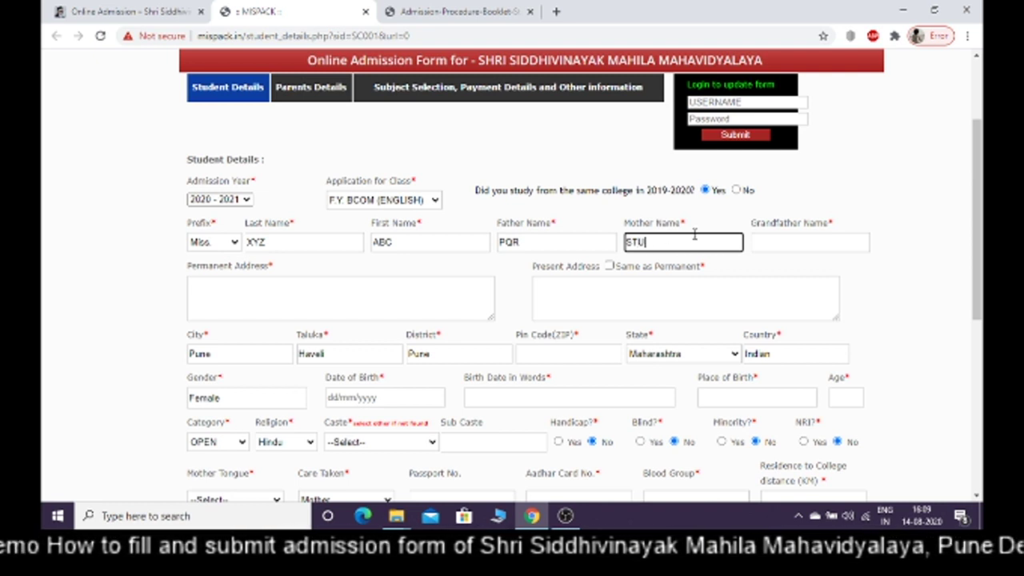
click(782, 244)
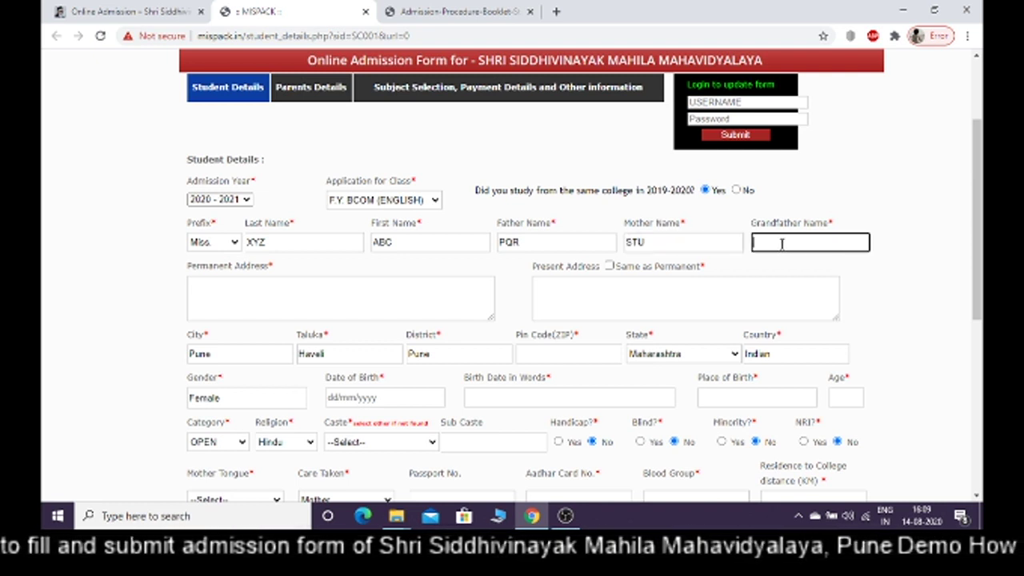
text(VW)
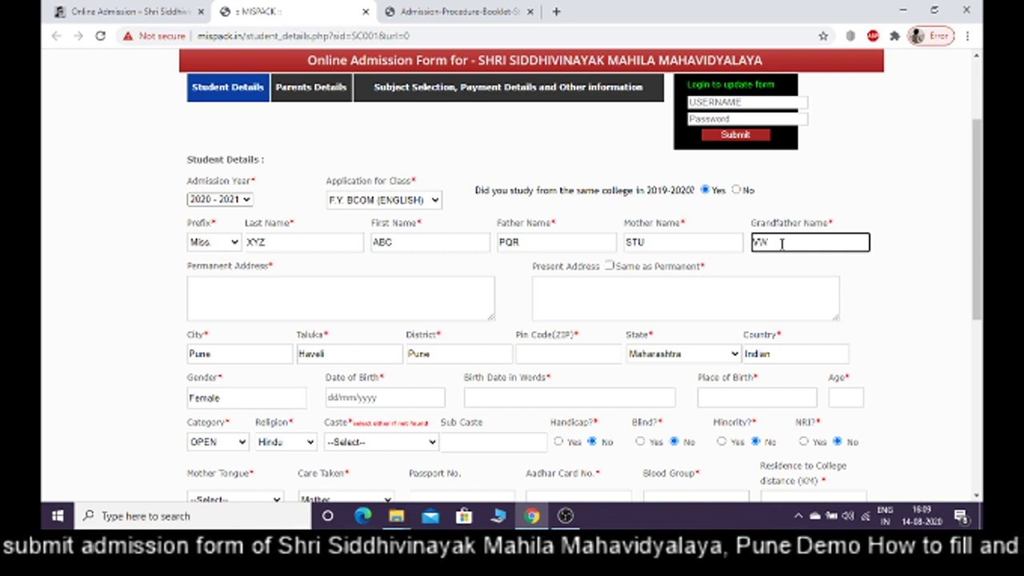
text(X)
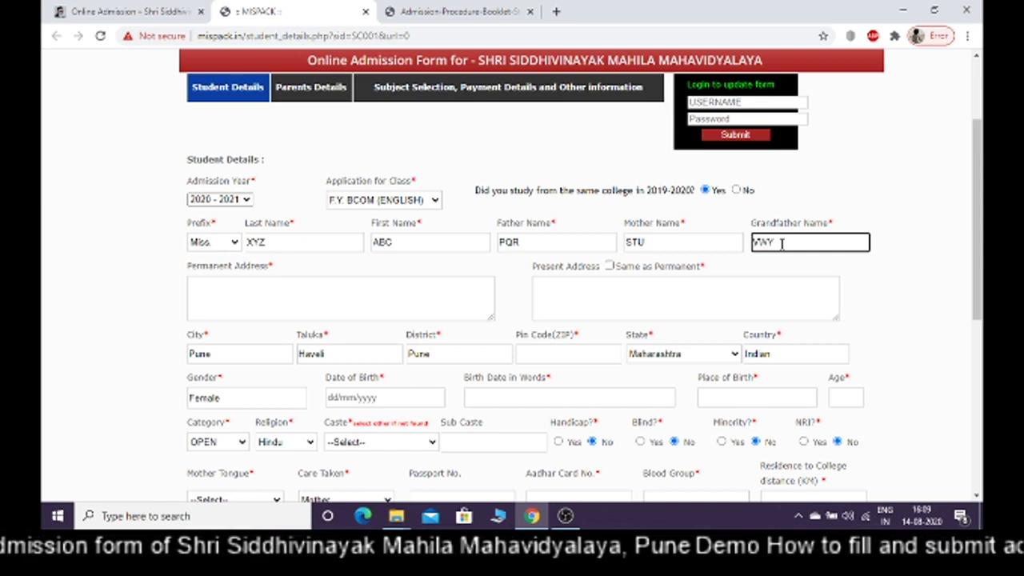
click(904, 301)
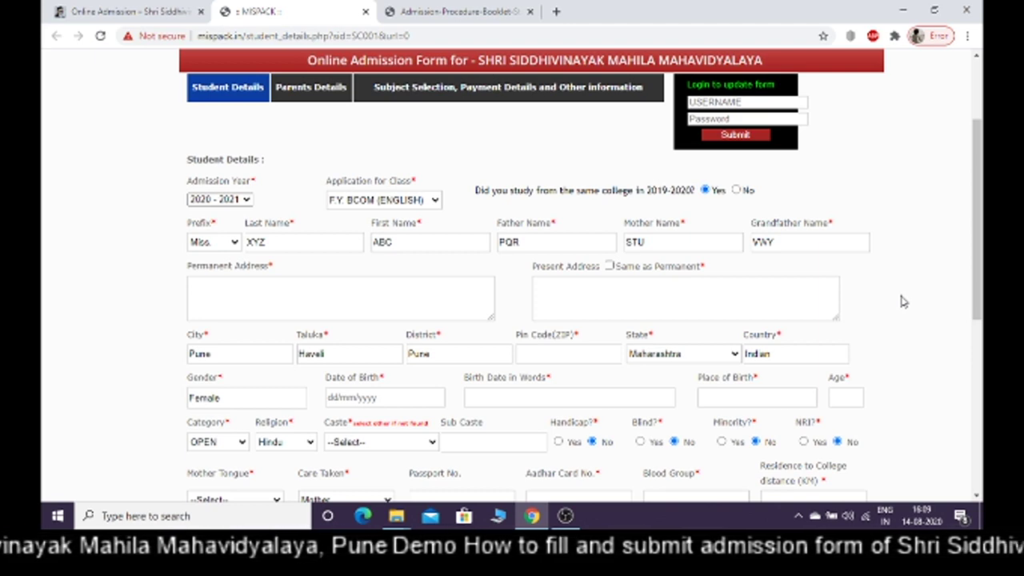
Enter the permanent address and tick Same as Permanent for the present address
drag(977, 288, 979, 322)
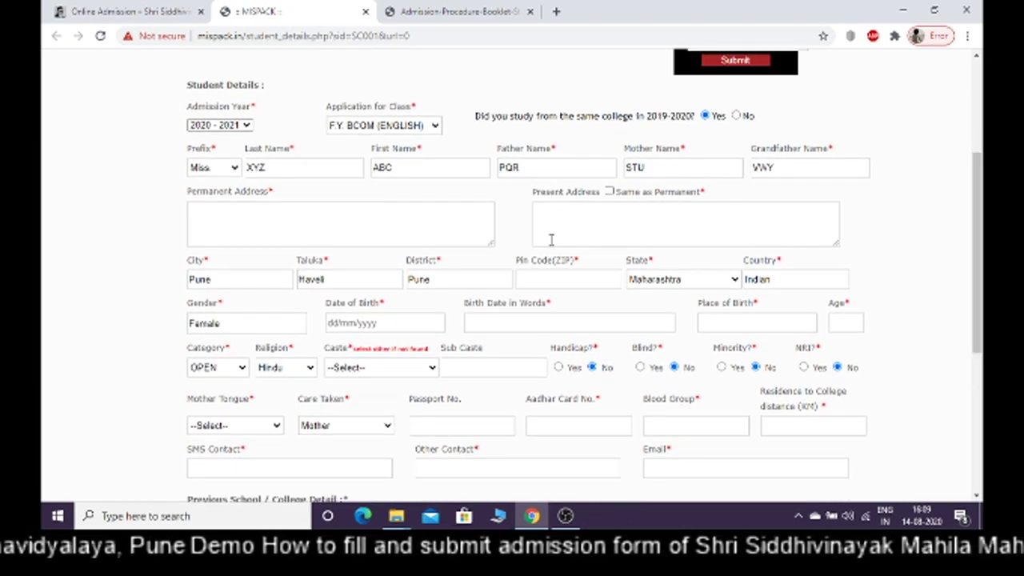
click(393, 229)
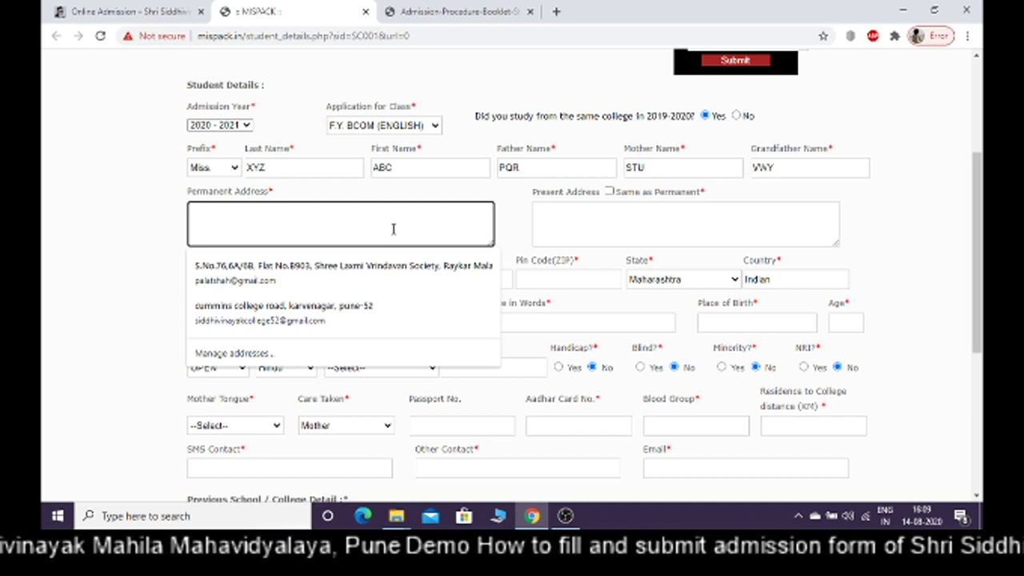
text(K)
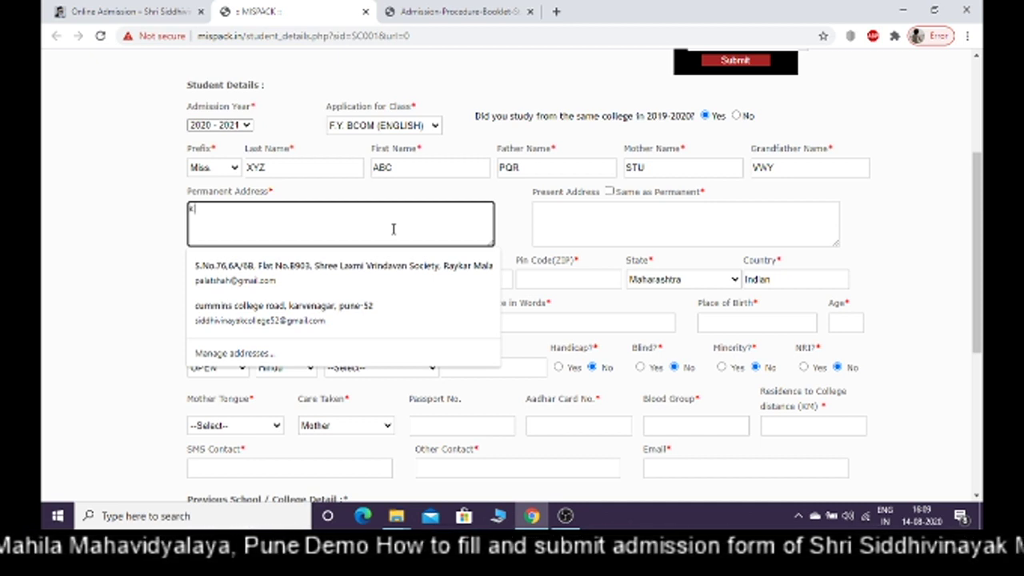
text(arven)
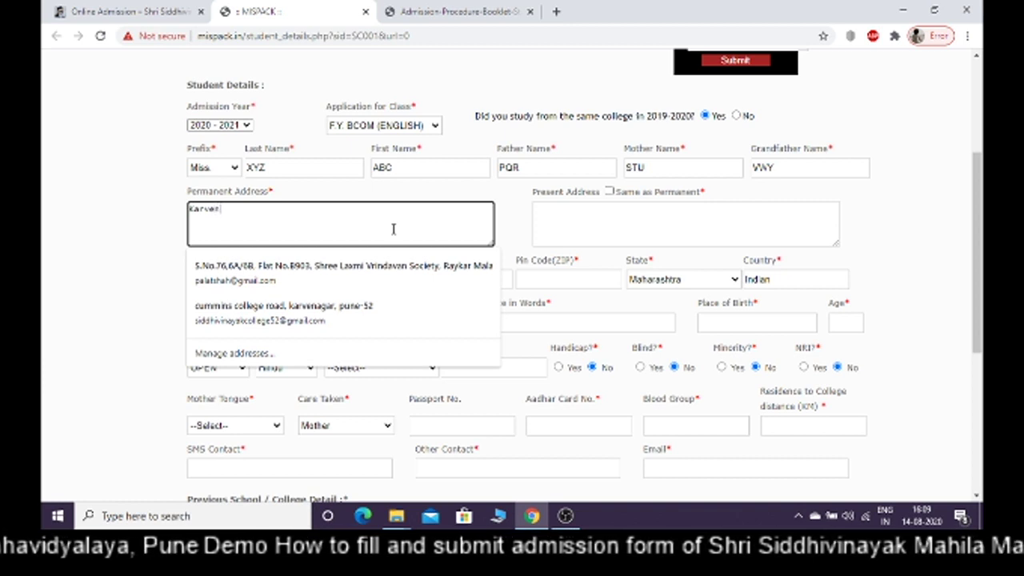
text(agar, )
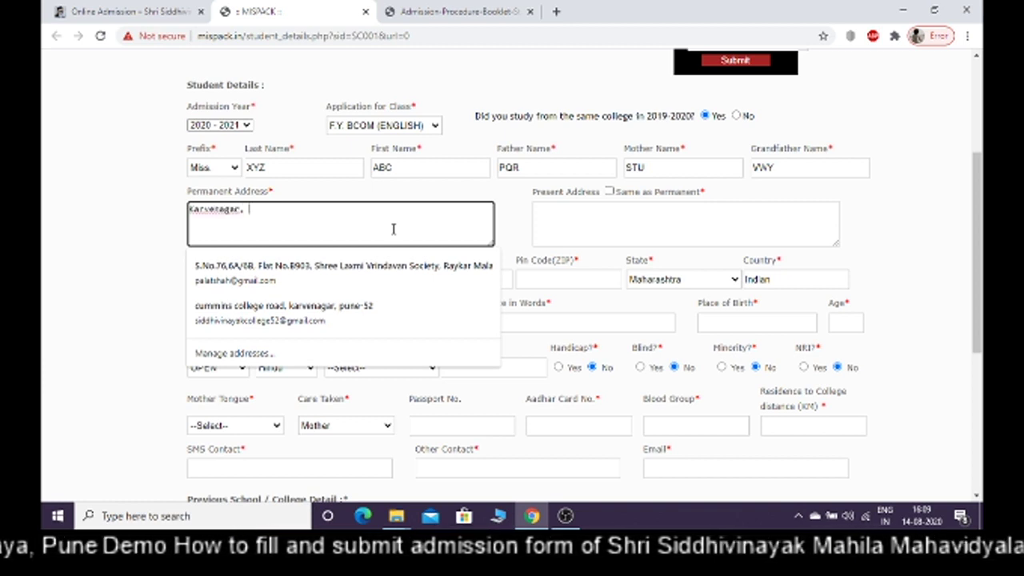
text(Pure-52)
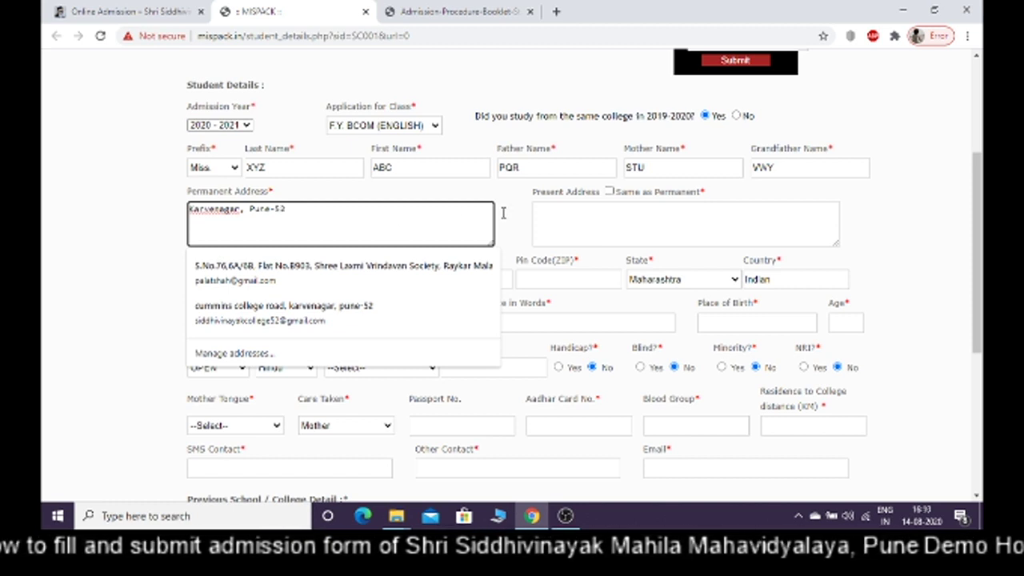
click(551, 214)
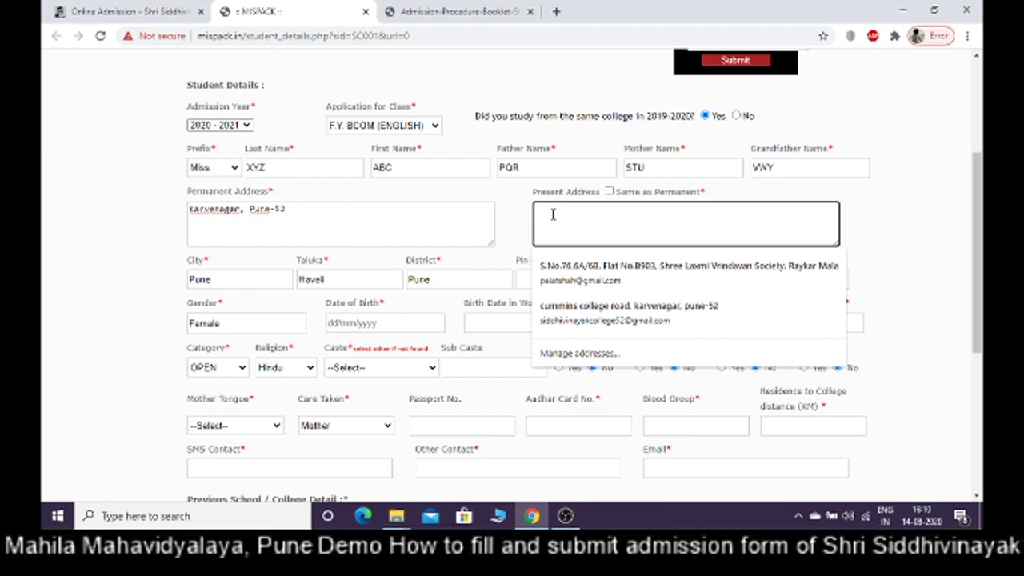
click(609, 193)
click(609, 193)
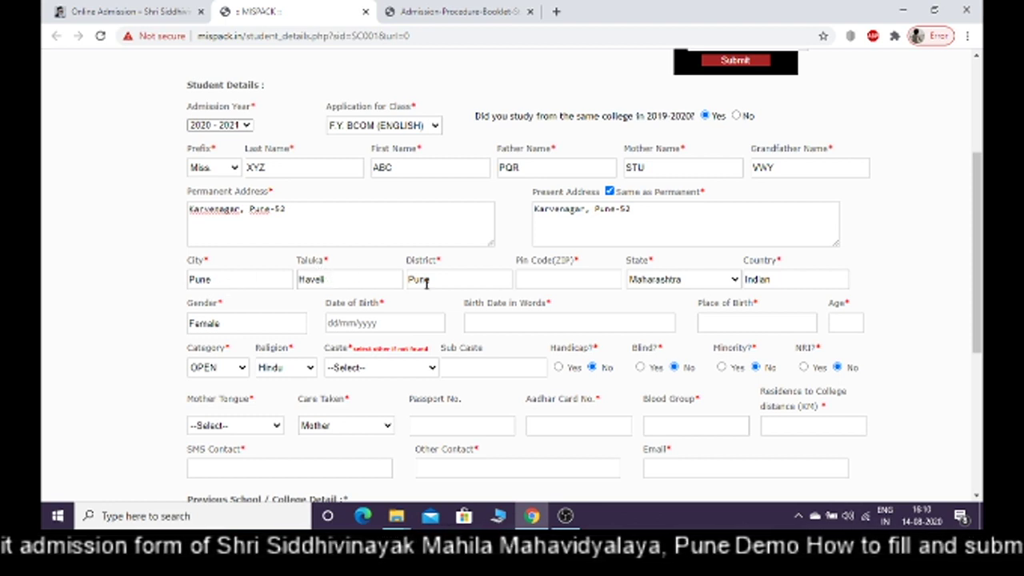
Fill in the address pin code
click(530, 279)
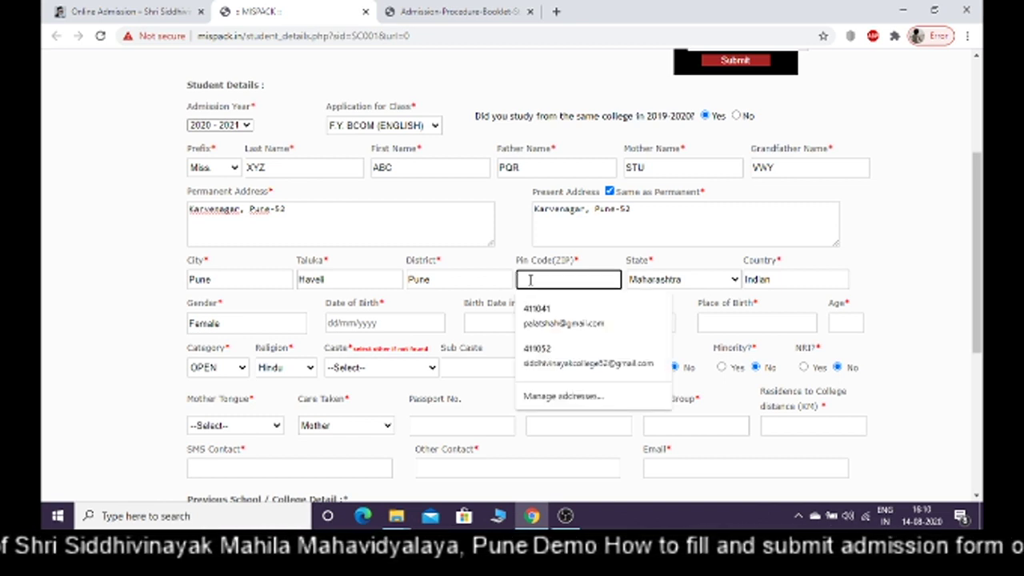
text(41)
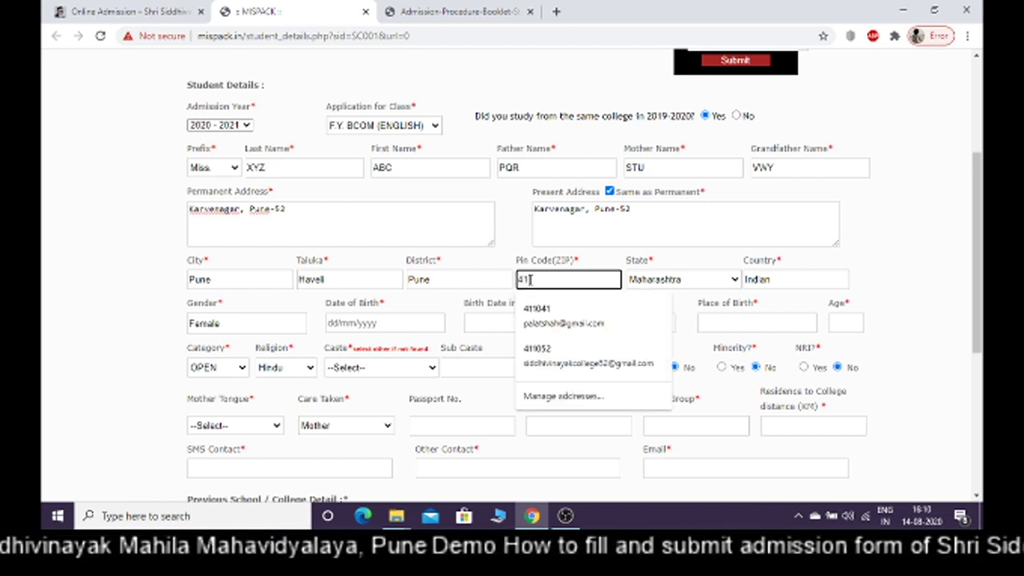
text(1052)
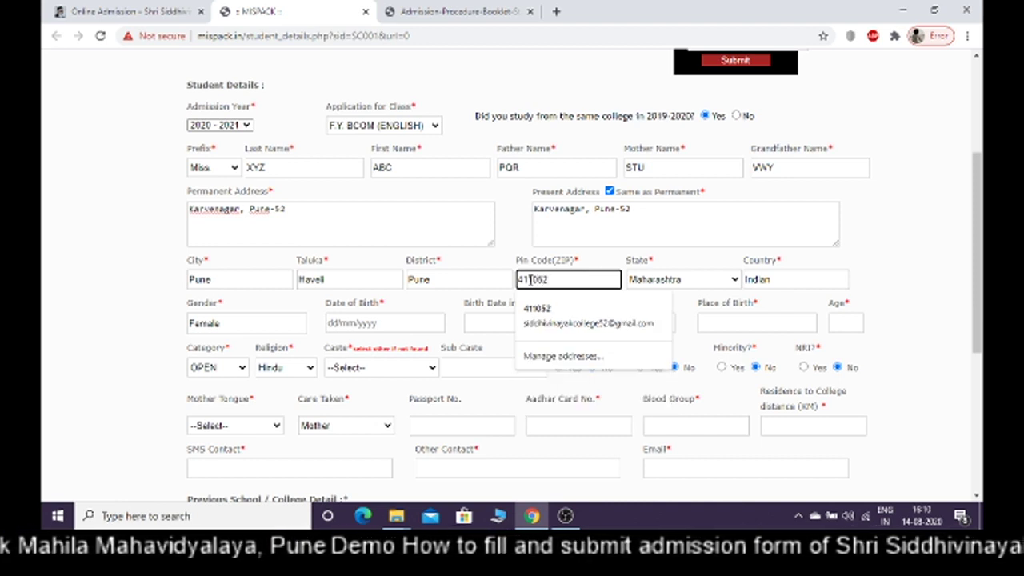
click(685, 260)
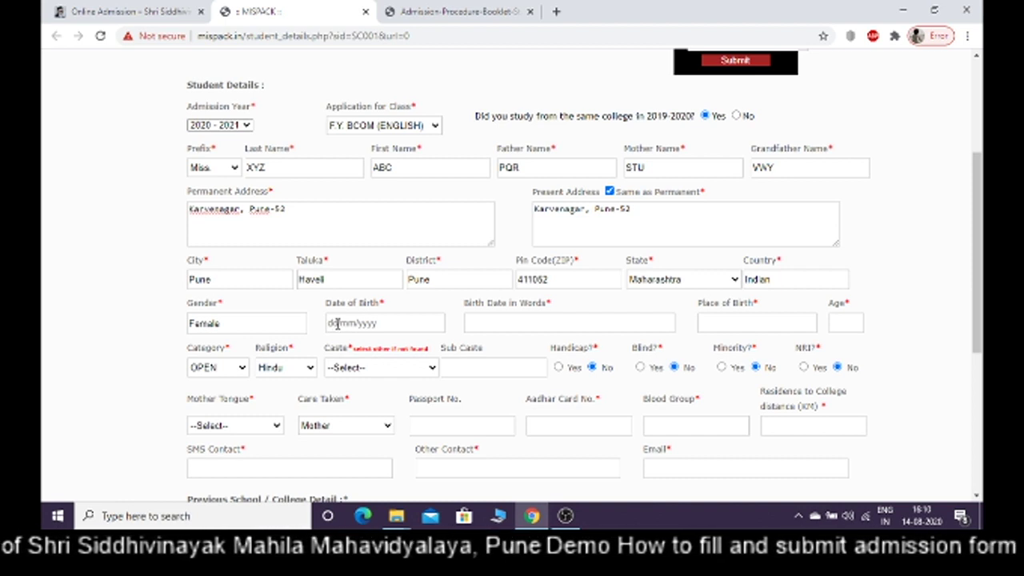
Enter date of birth 07/02/2002 so birth date in words and age fill in
click(337, 323)
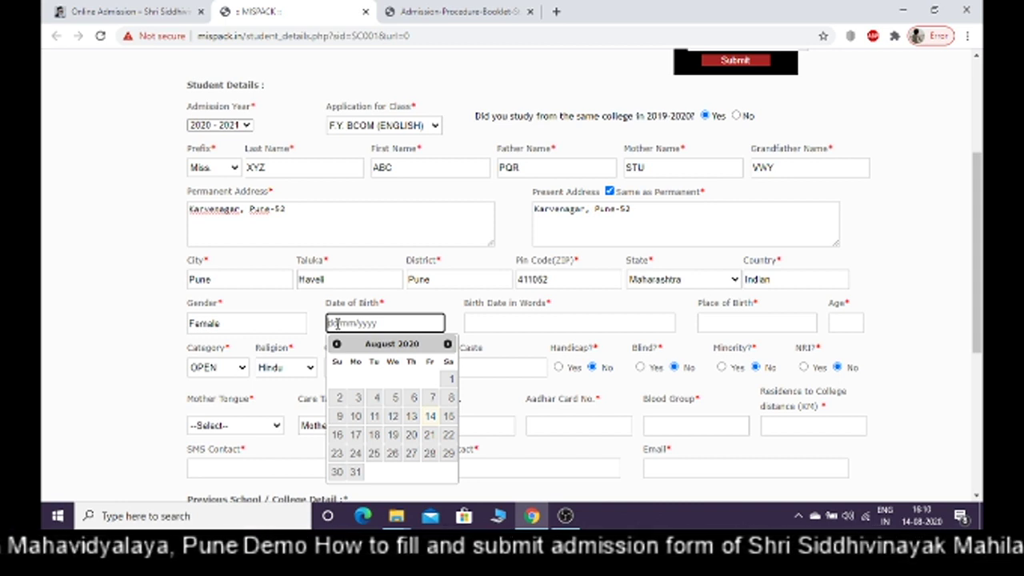
text(07)
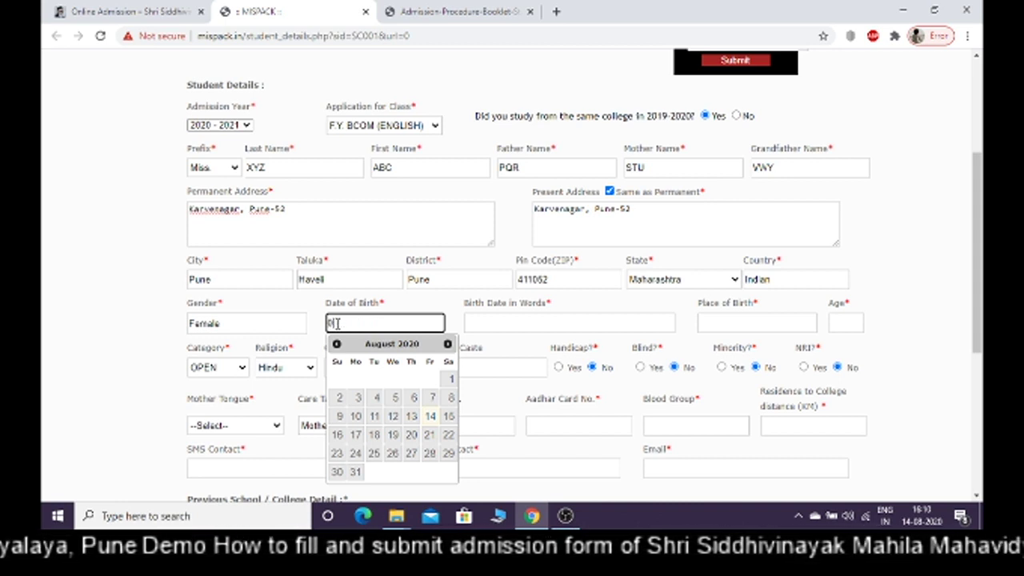
text(/02)
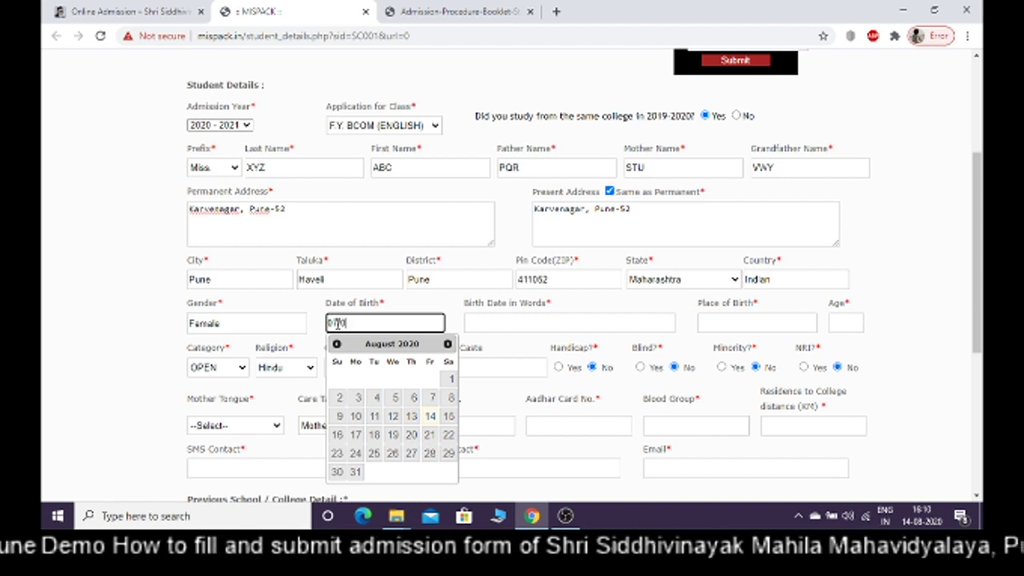
text(/)
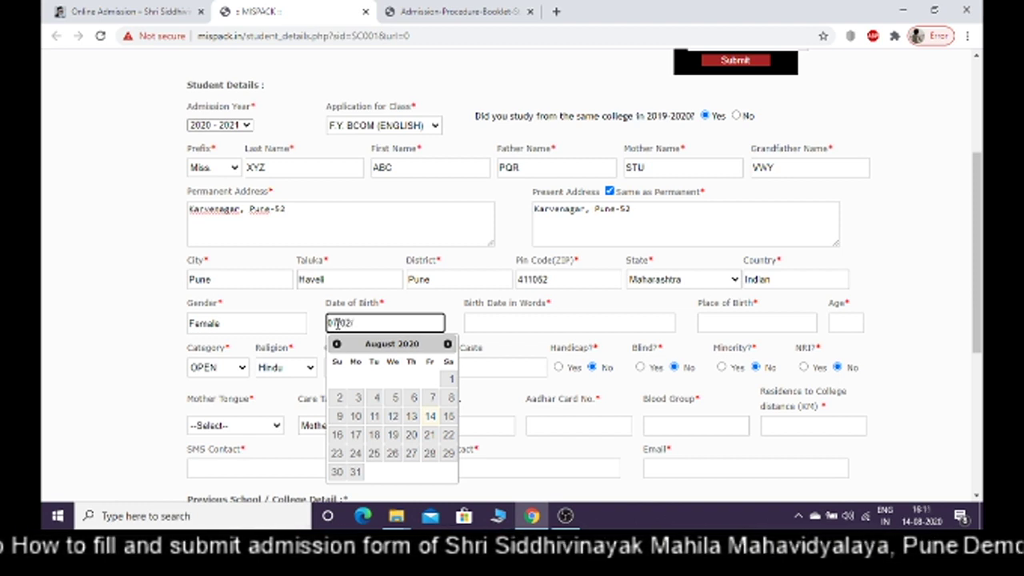
text(2002)
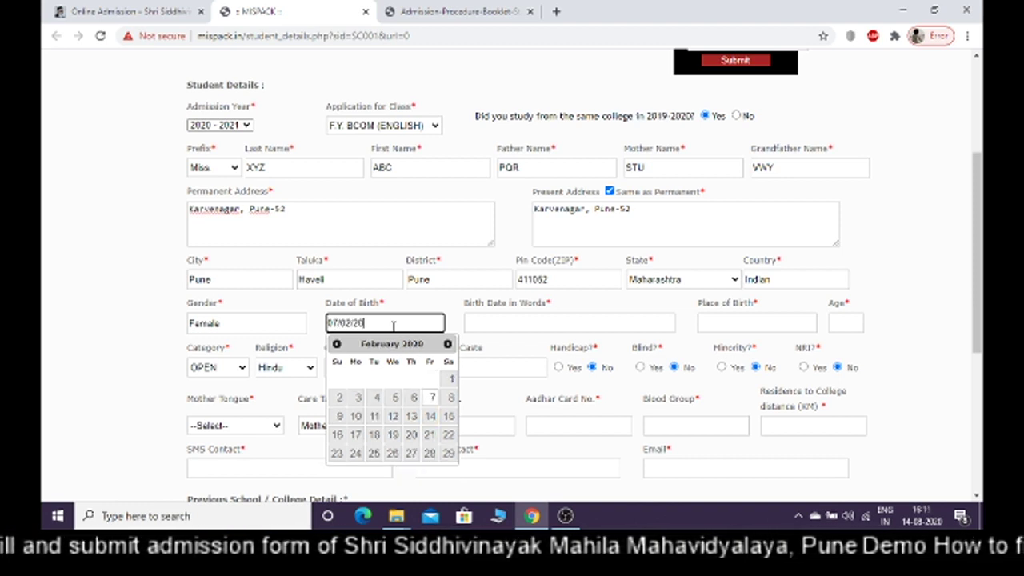
click(480, 322)
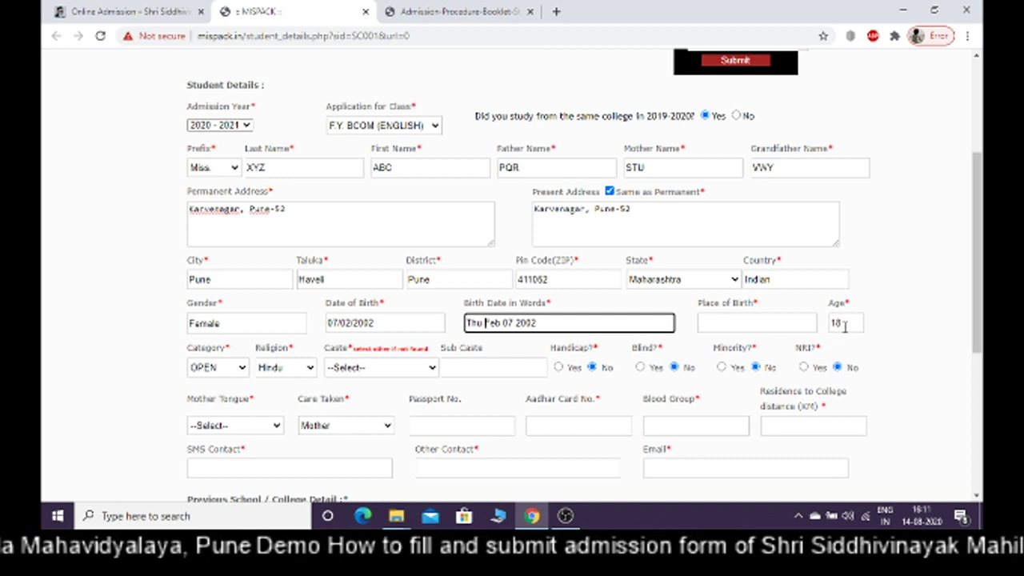
Set the place of birth to Pune
click(751, 320)
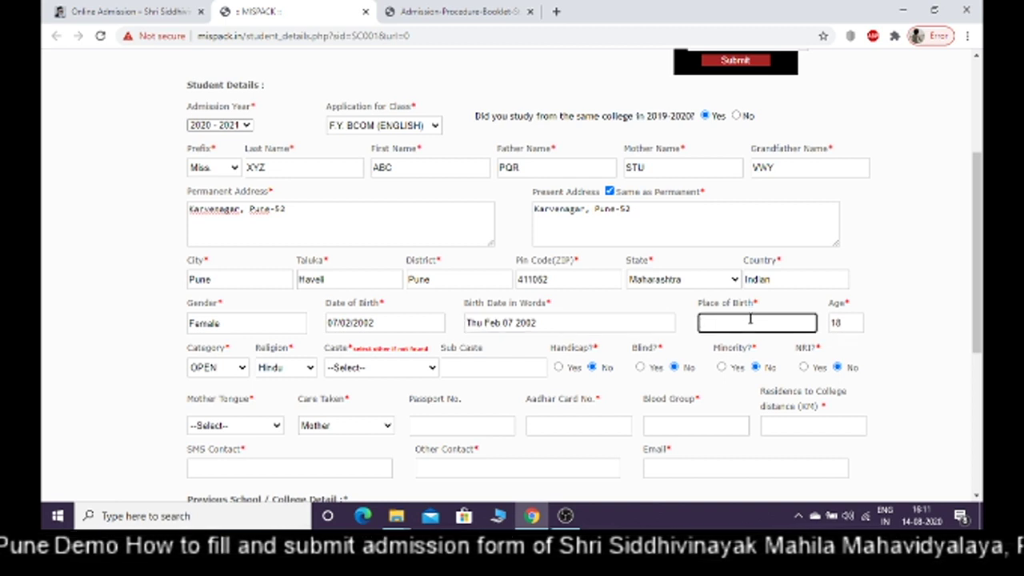
text(Pune)
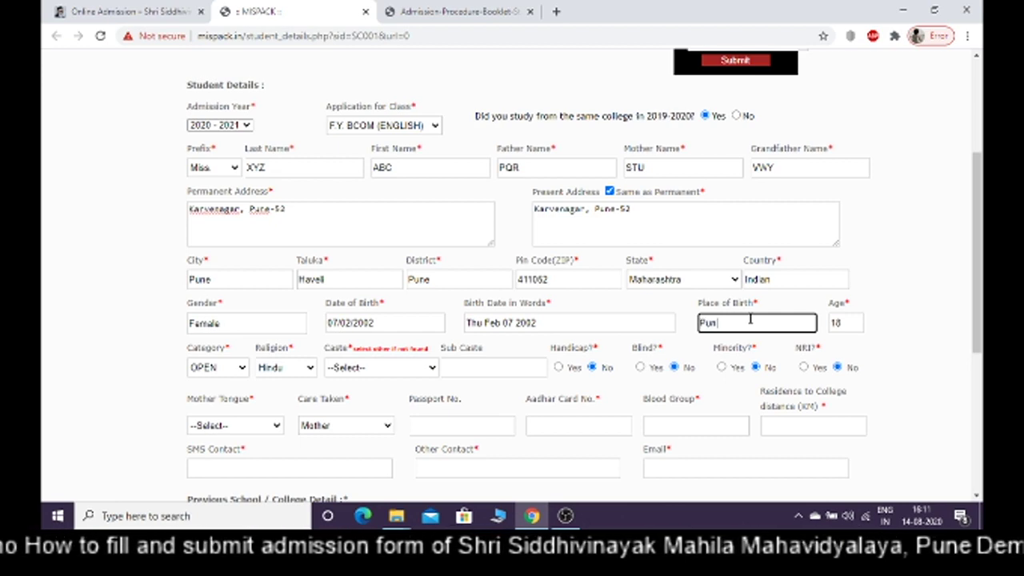
click(932, 358)
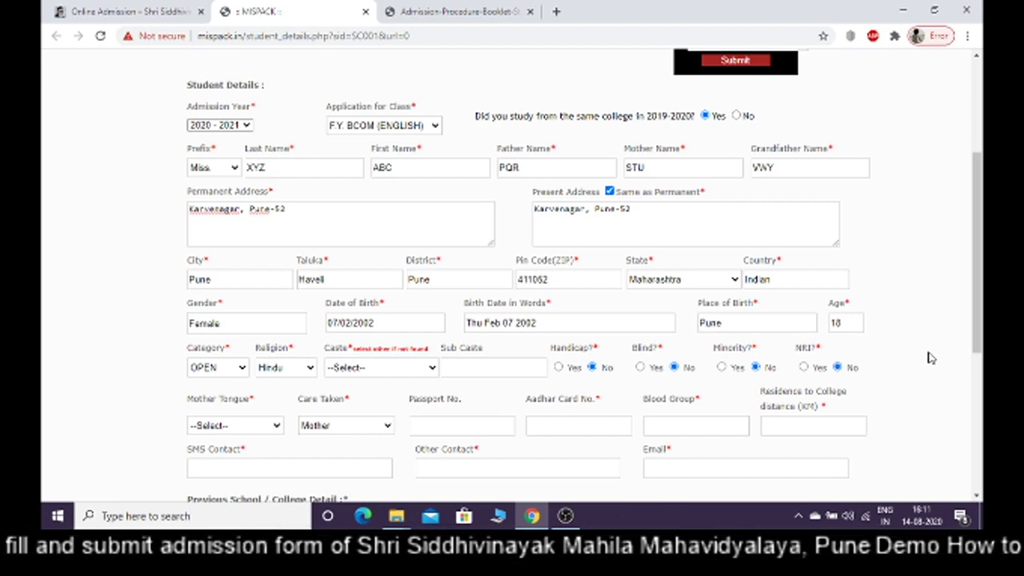
drag(977, 318, 980, 368)
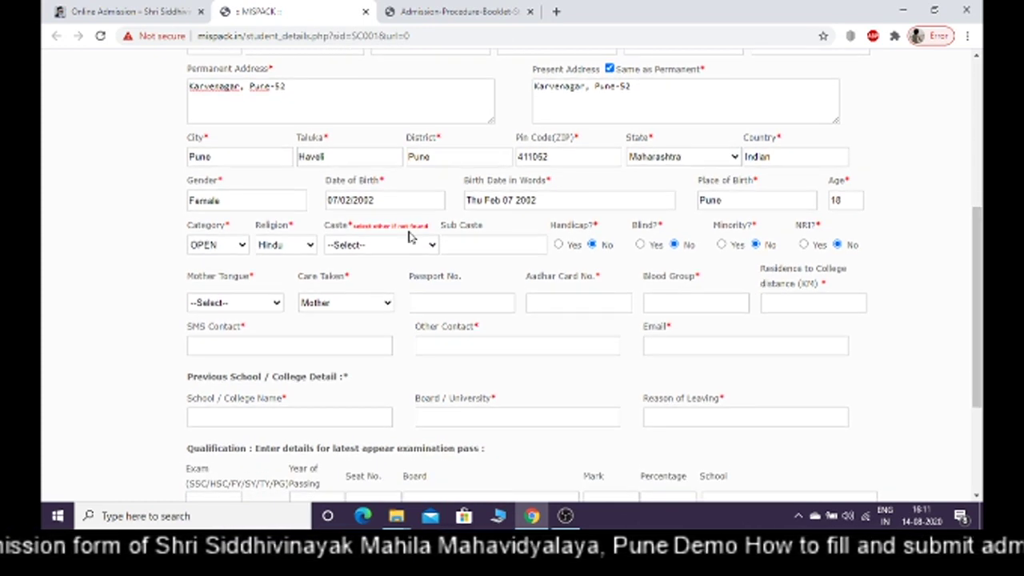
Choose OPEN category, Hindu religion and OTHER caste from their dropdowns
click(217, 248)
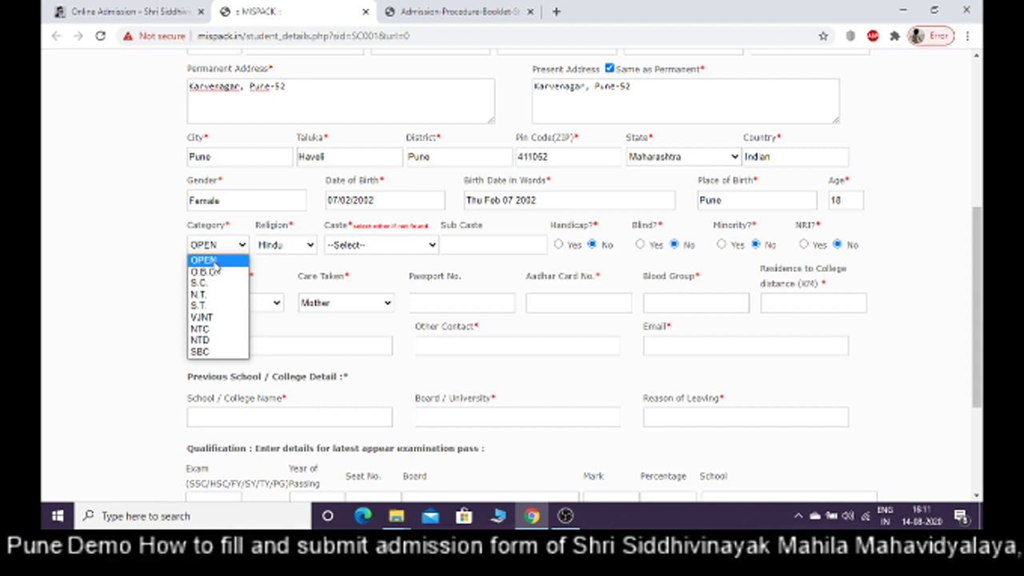
click(214, 263)
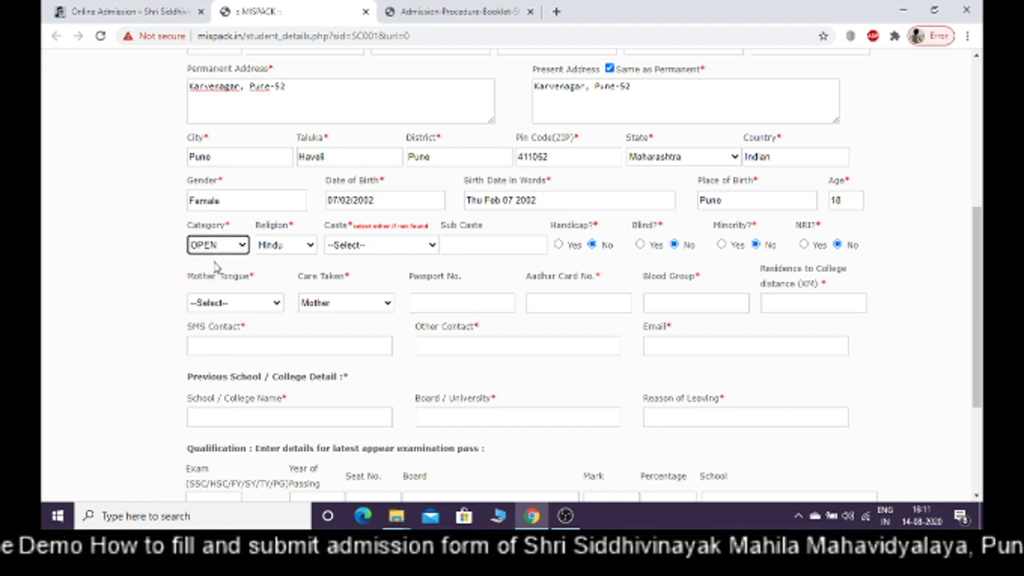
click(272, 248)
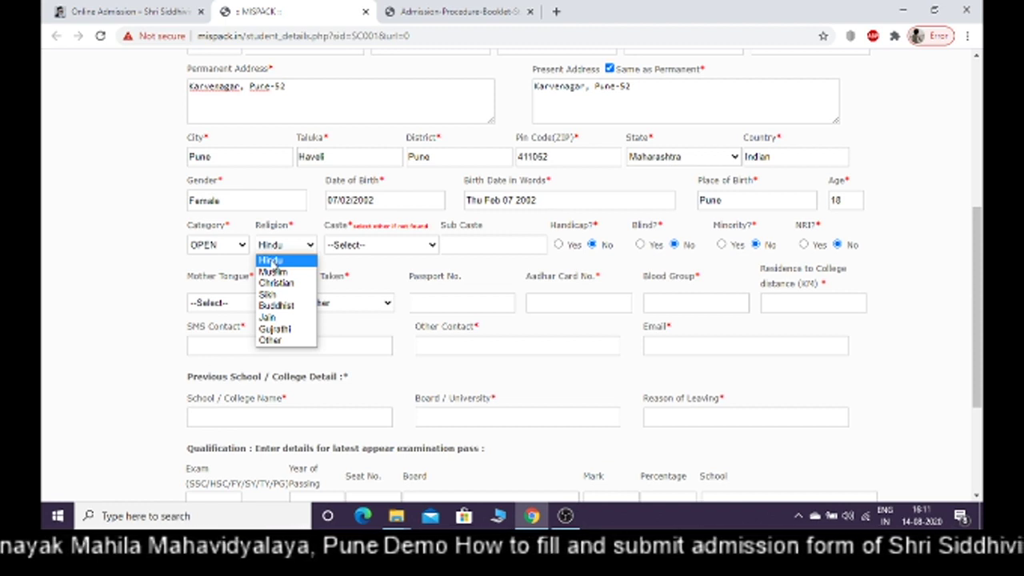
click(272, 262)
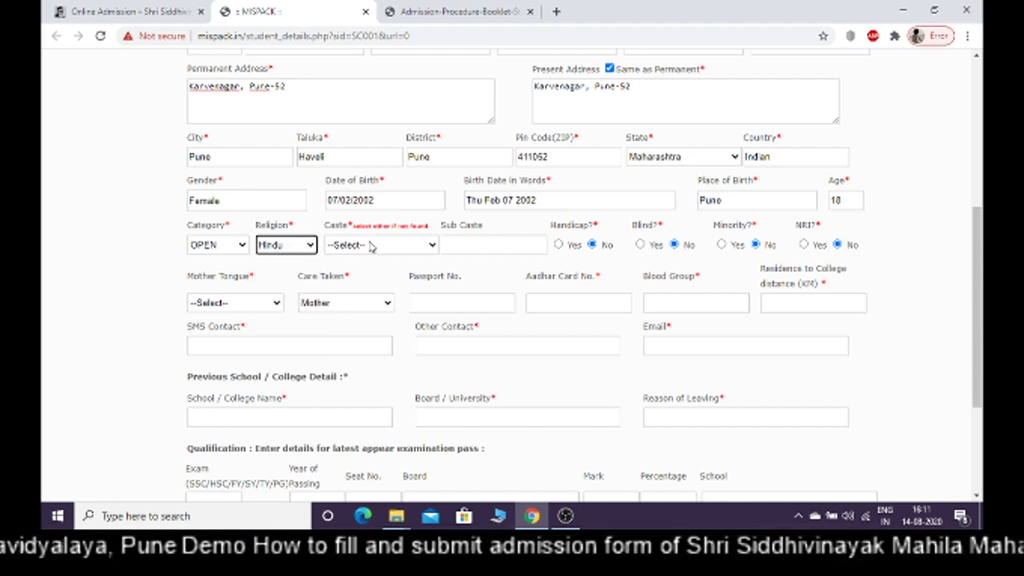
click(371, 246)
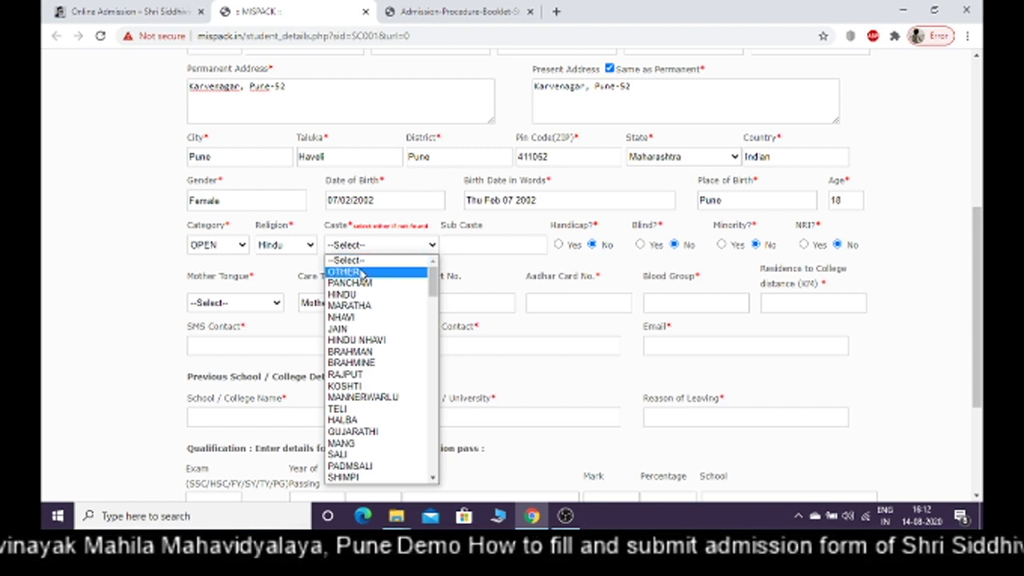
click(362, 273)
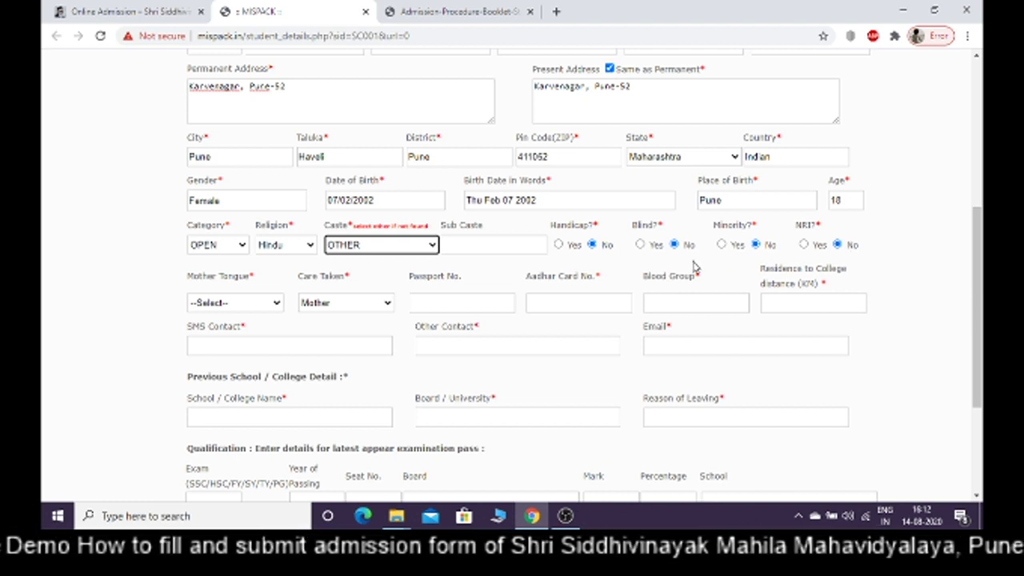
Pick Marathi as mother tongue and Father as the caretaker
click(236, 304)
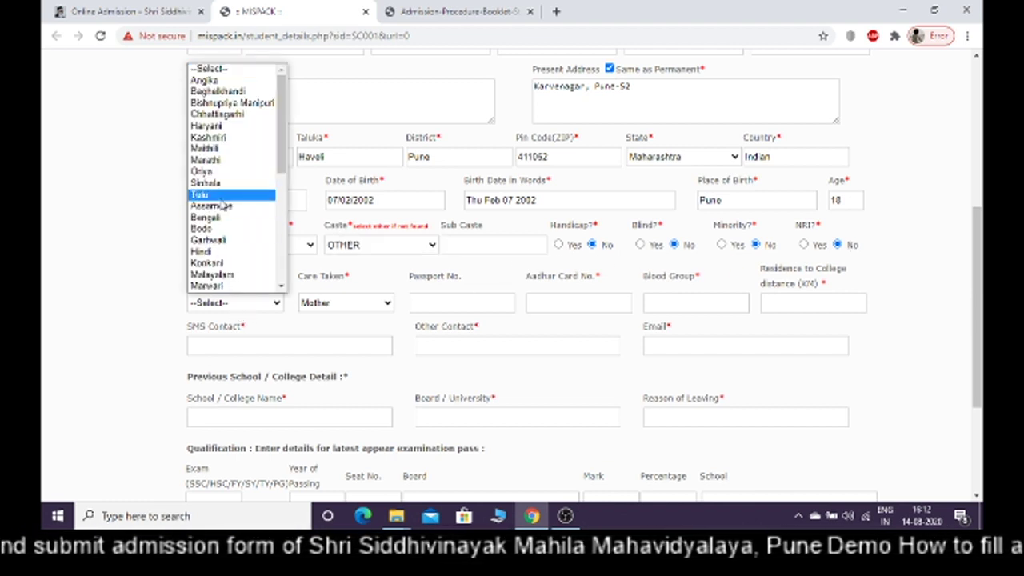
click(212, 158)
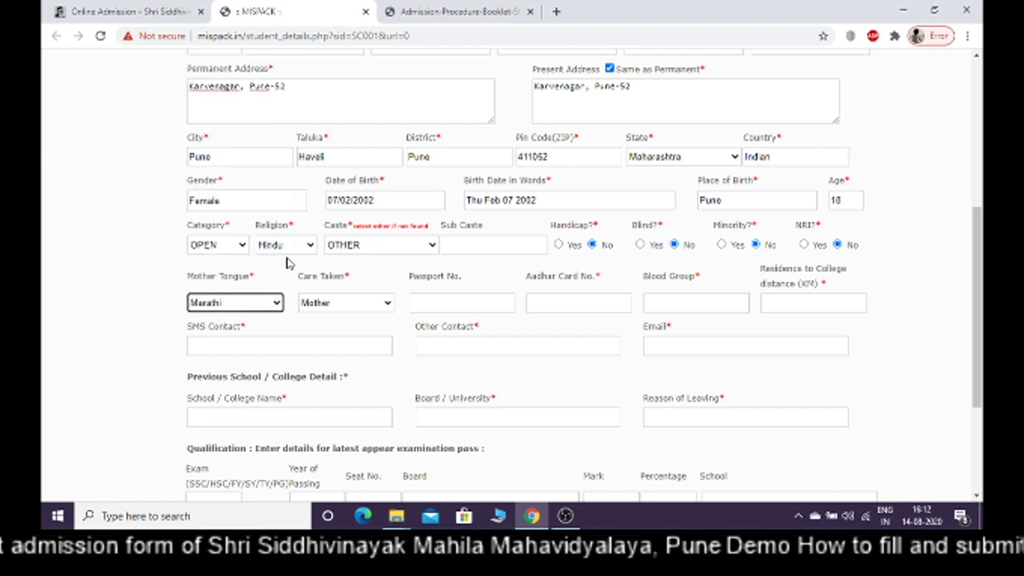
click(331, 304)
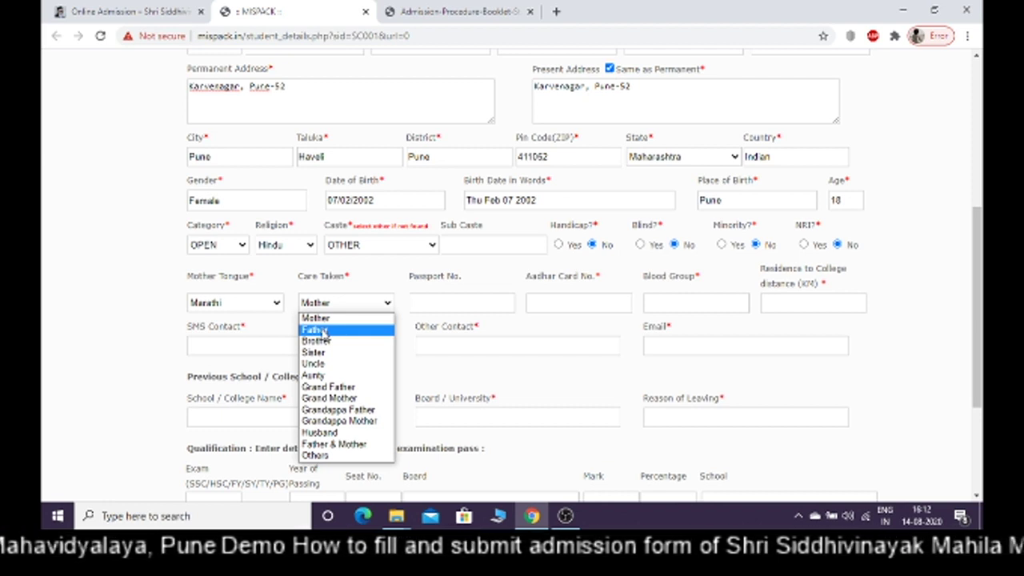
click(323, 332)
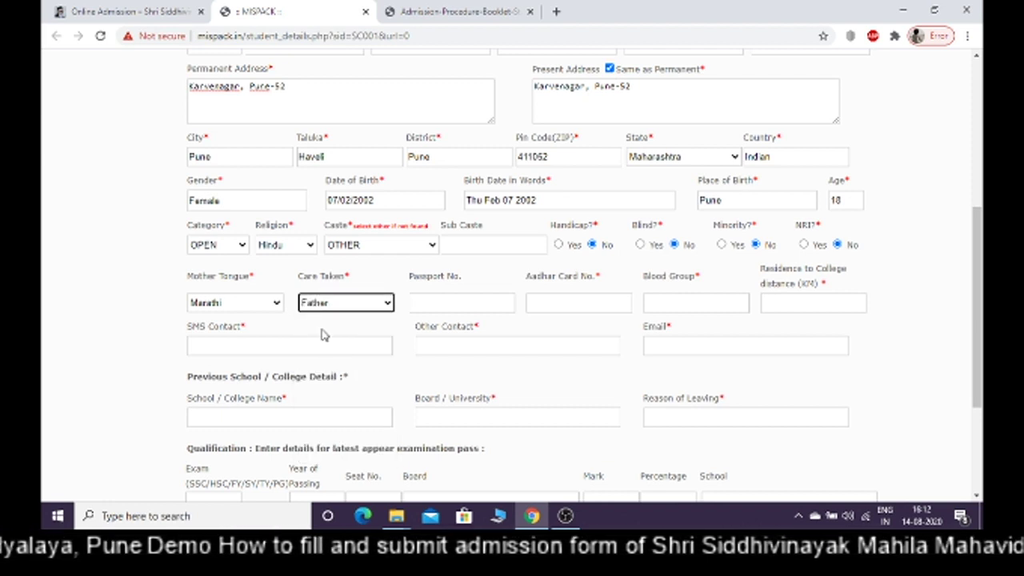
click(438, 302)
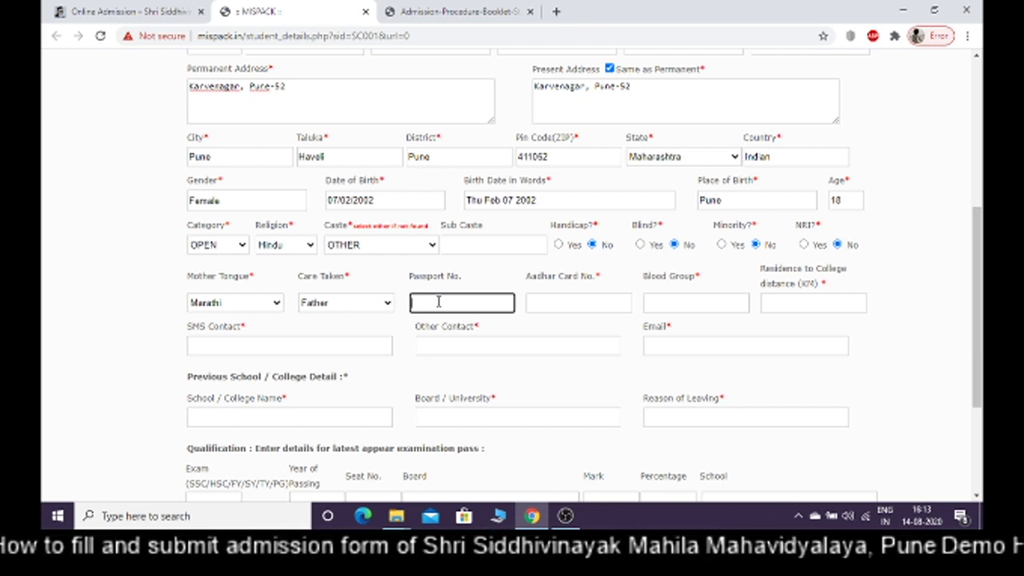
Enter the student's Aadhar card number
click(547, 307)
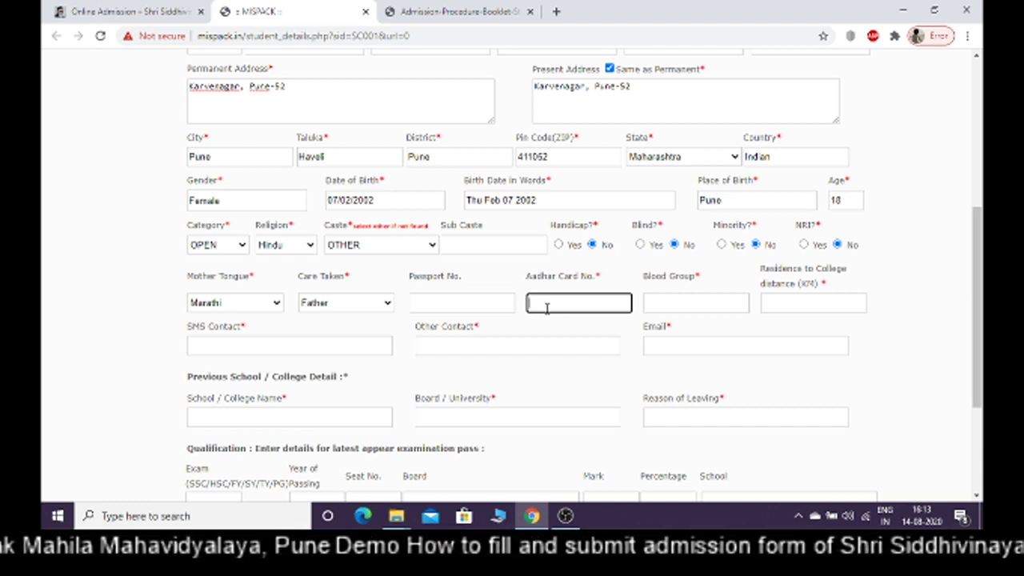
text(888)
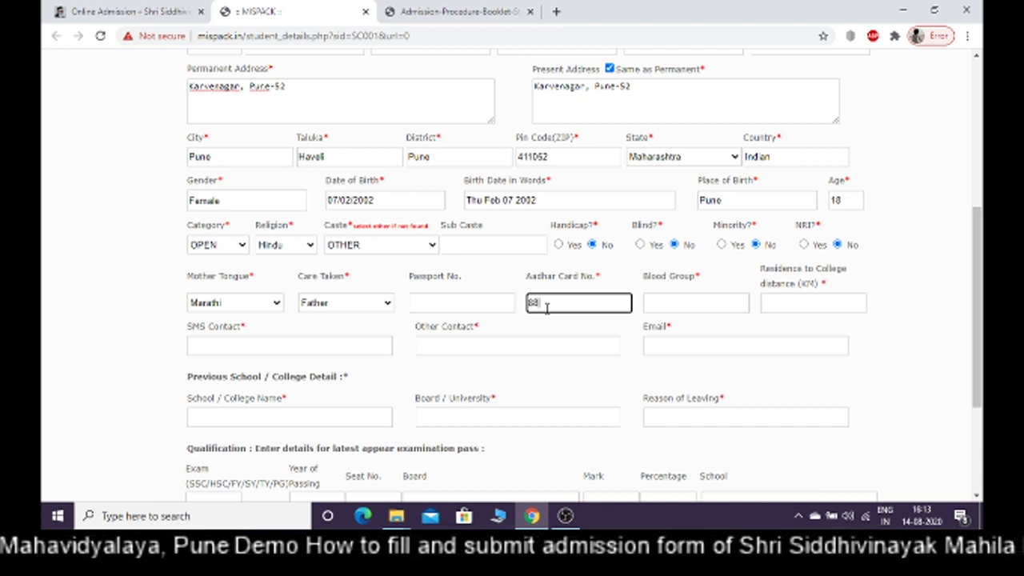
text(8888)
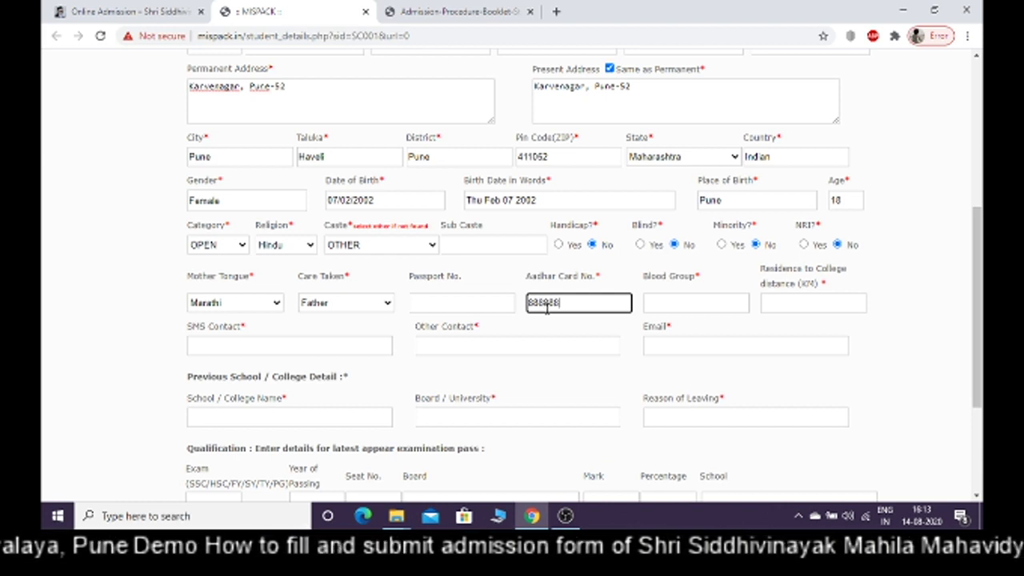
text(8888)
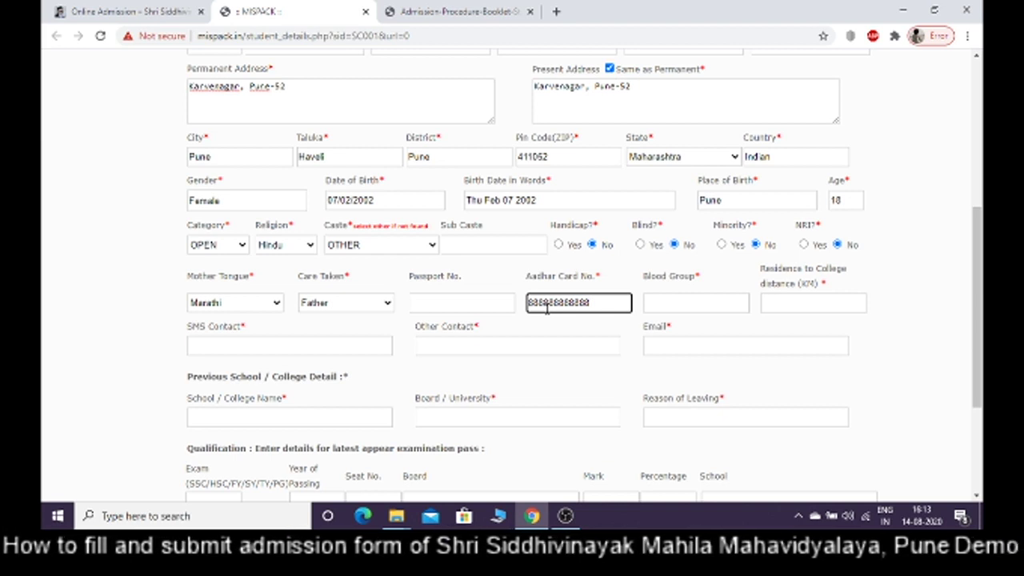
click(655, 304)
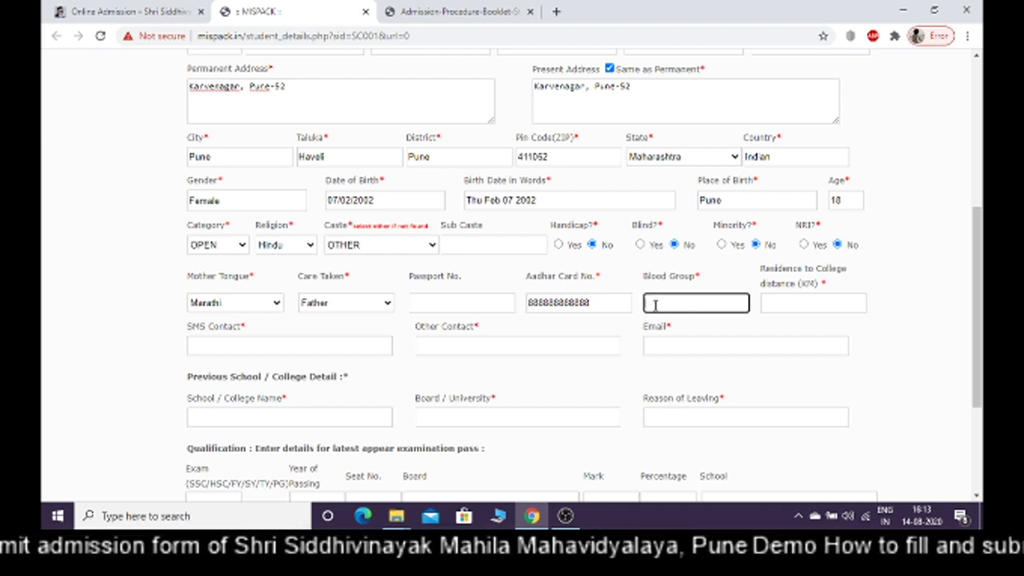
click(604, 307)
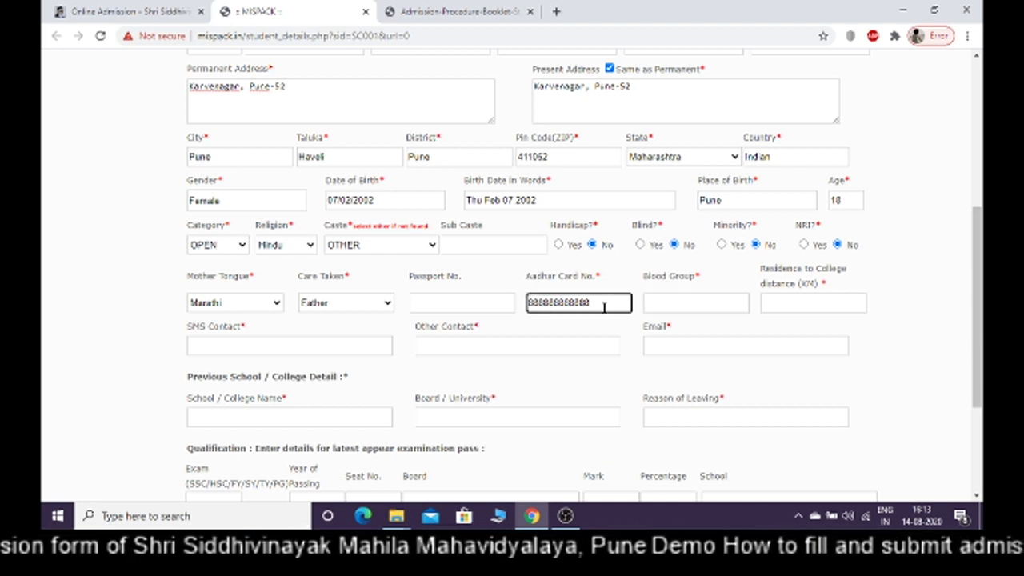
Set blood group to O+ and residence-to-college distance to 5
click(651, 304)
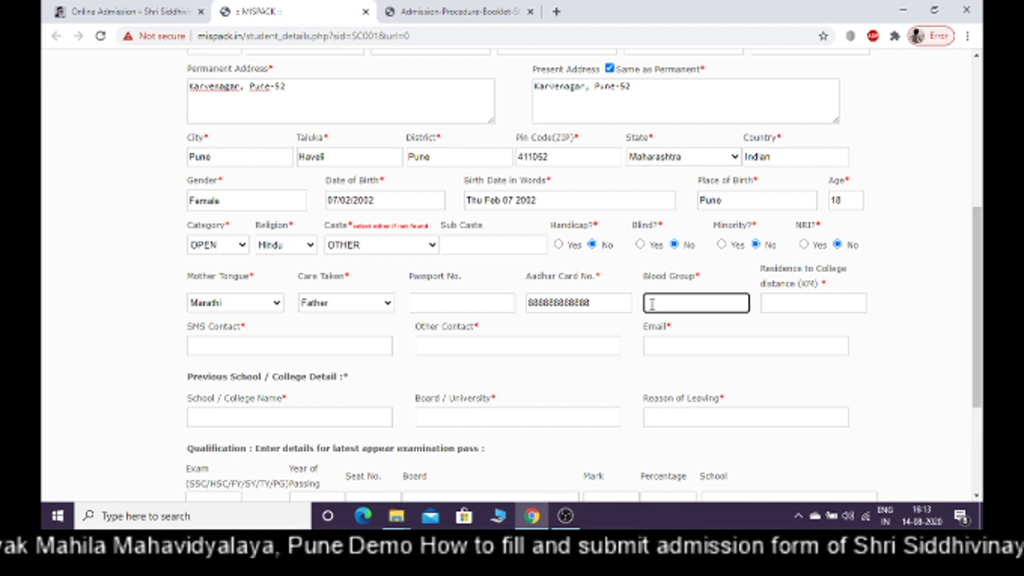
text(O)
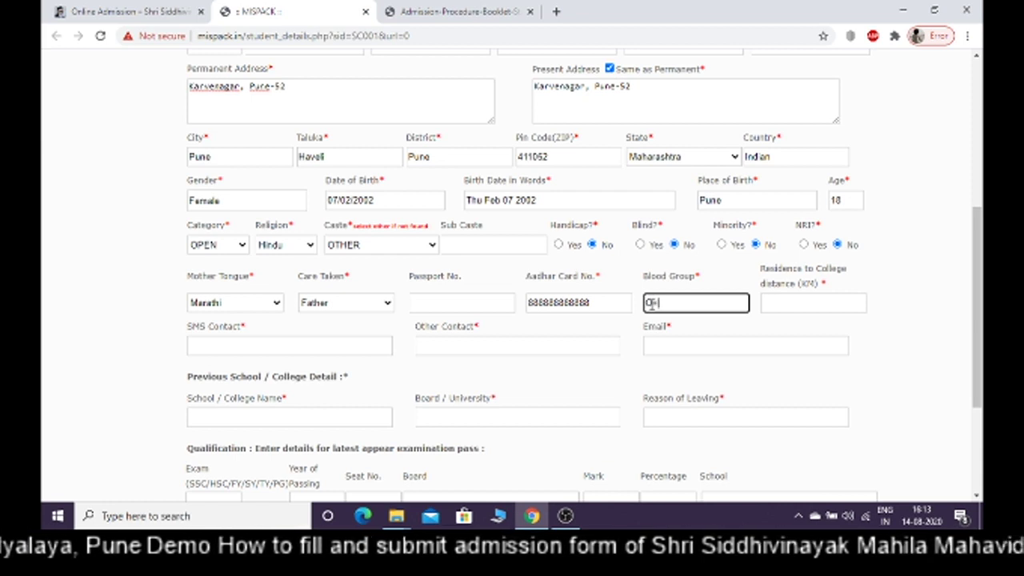
text(+)
click(773, 302)
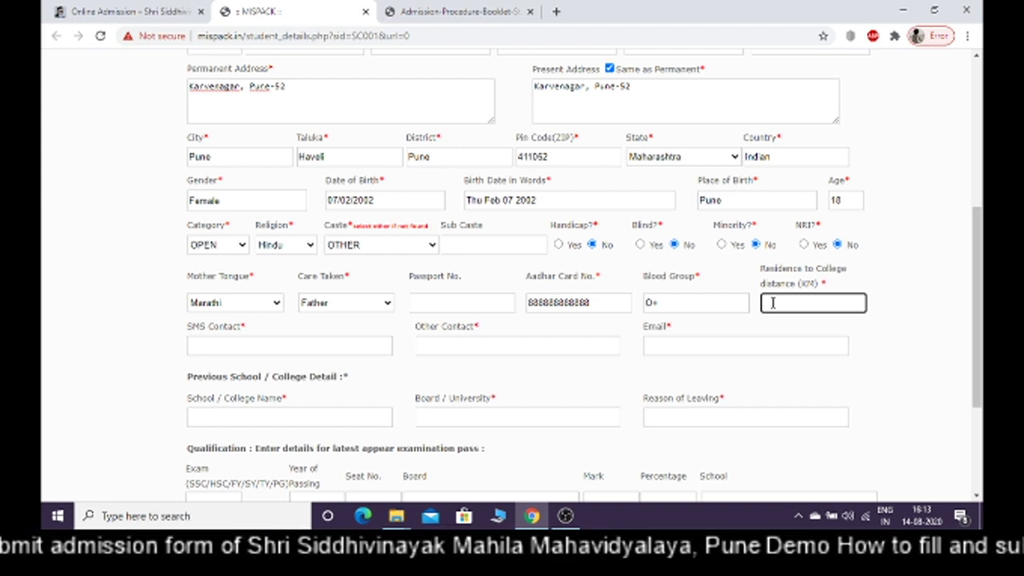
text(5)
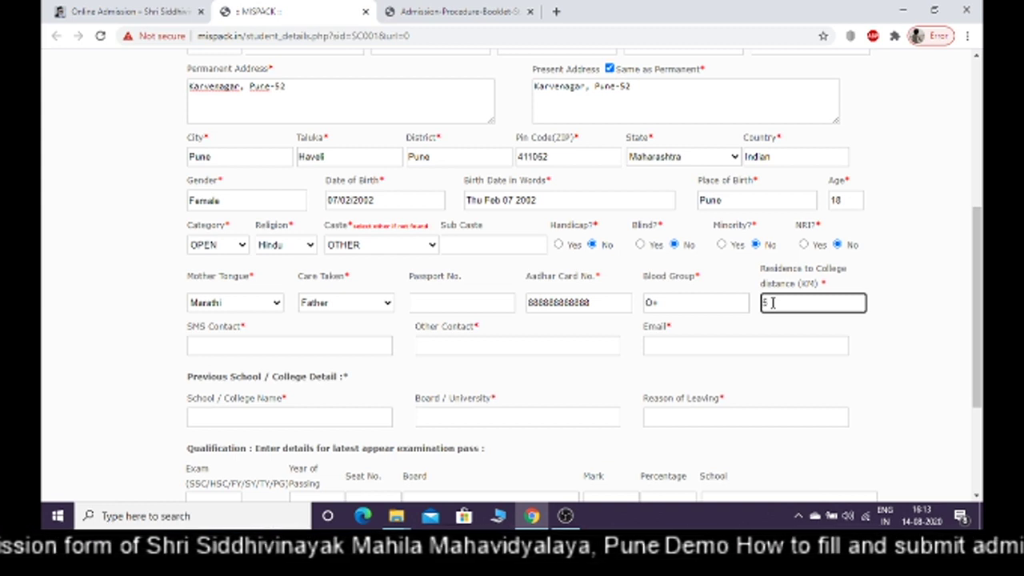
click(299, 349)
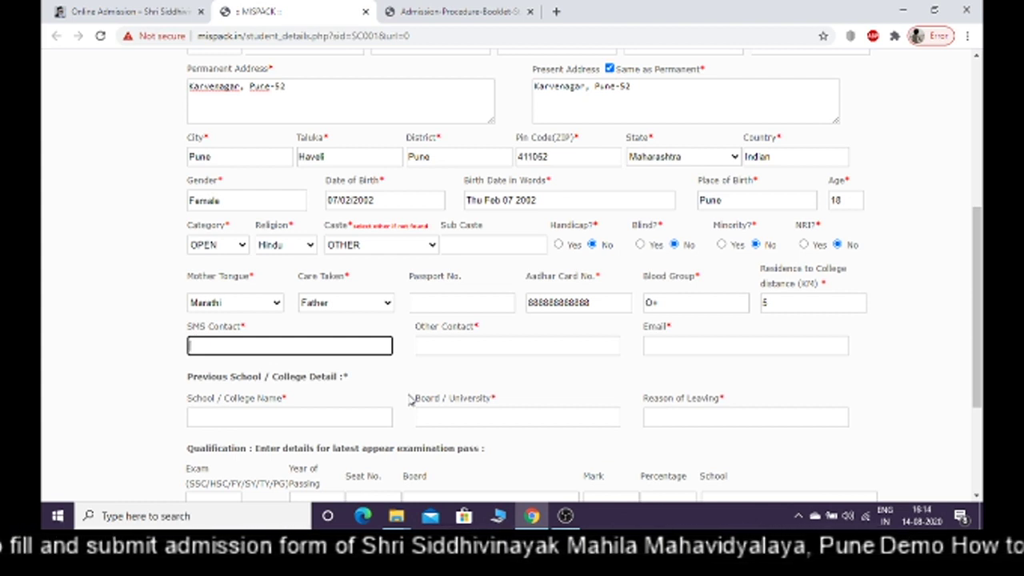
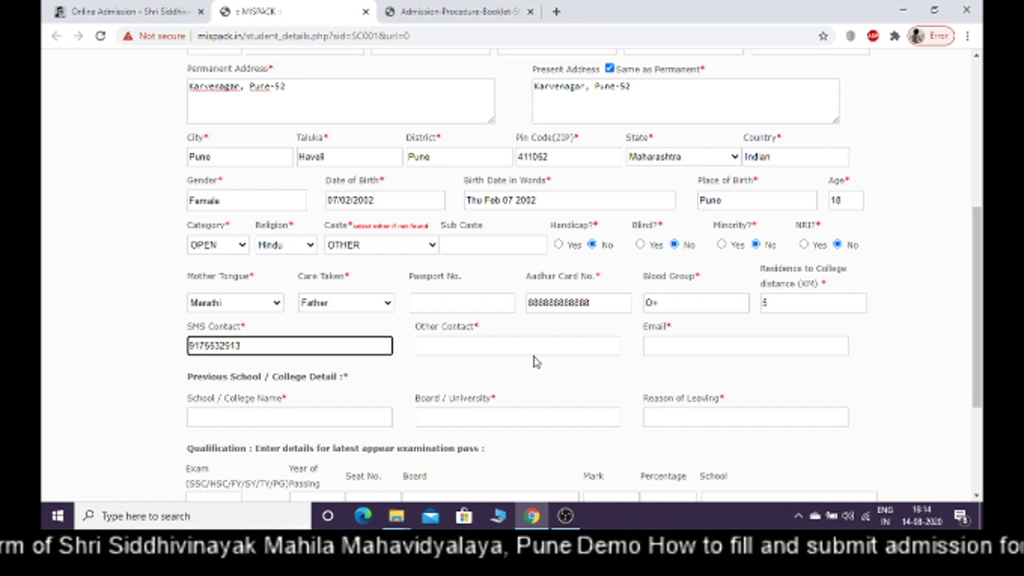
Enter the student's mobile number as SMS and other contact, plus her e-mail address
click(521, 349)
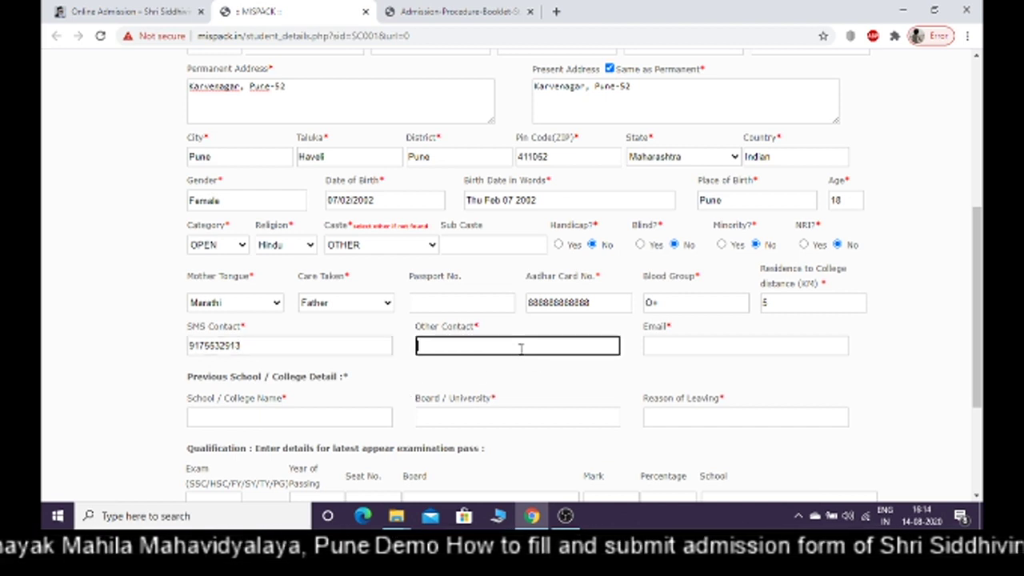
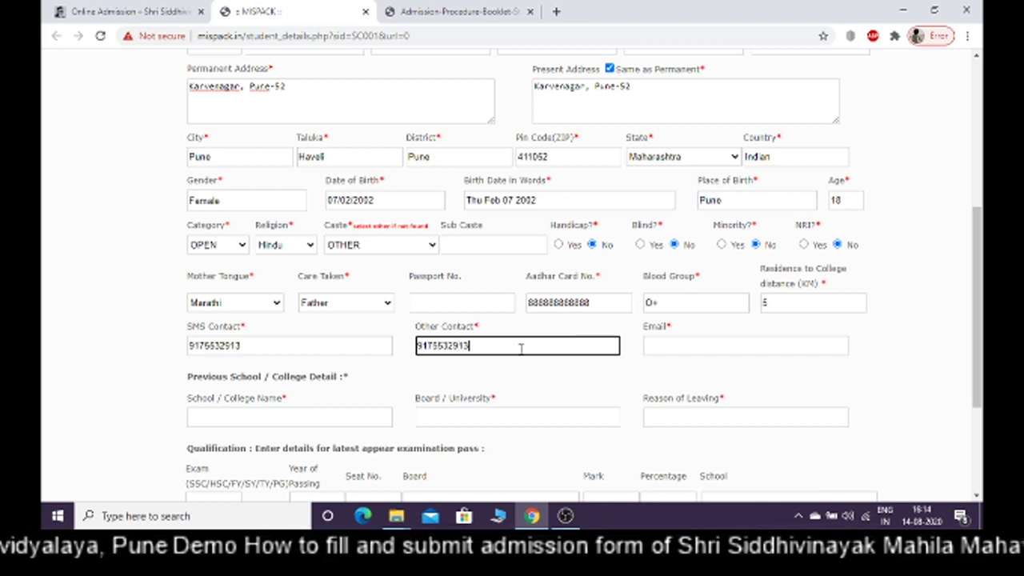
click(668, 342)
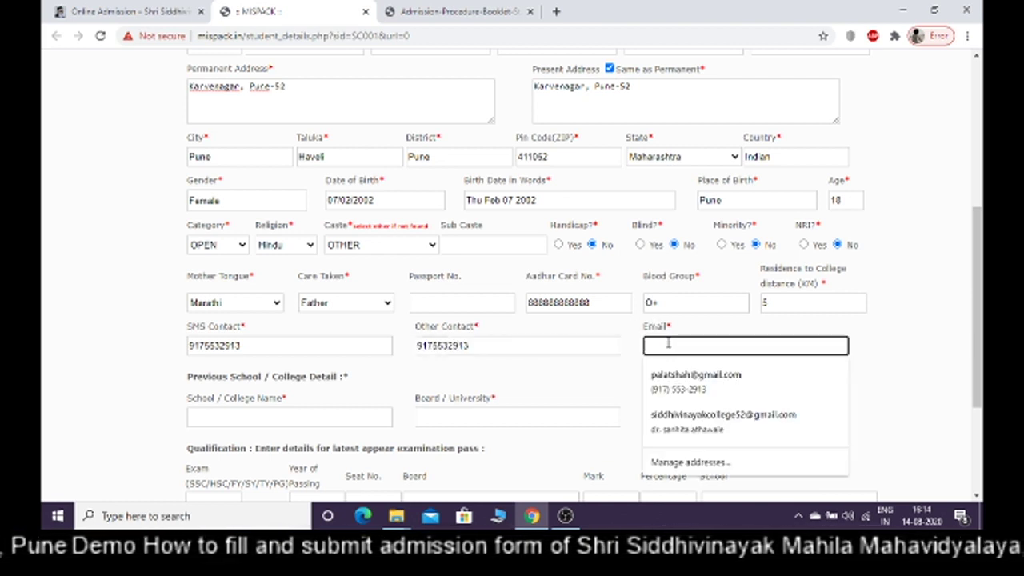
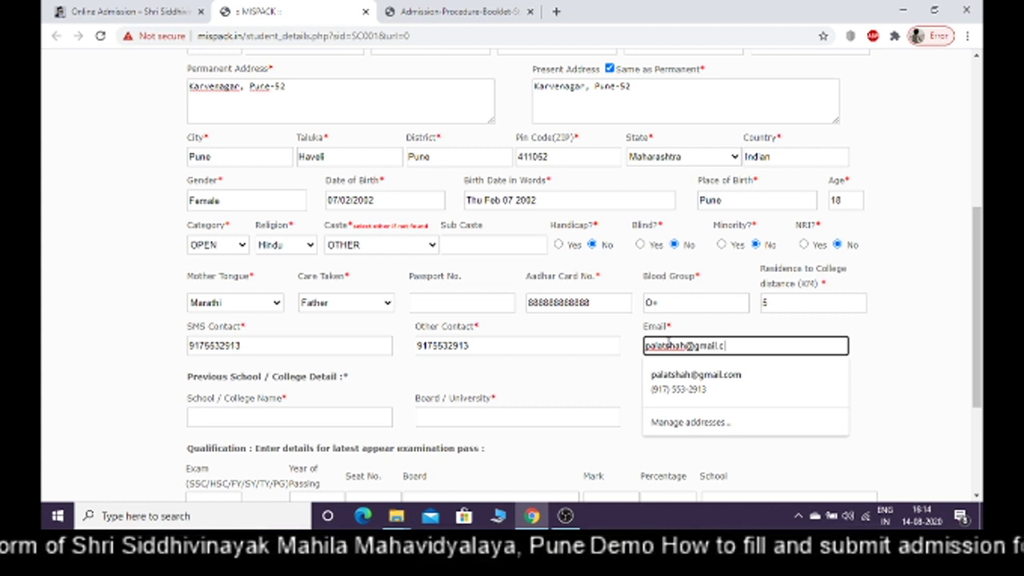
click(533, 383)
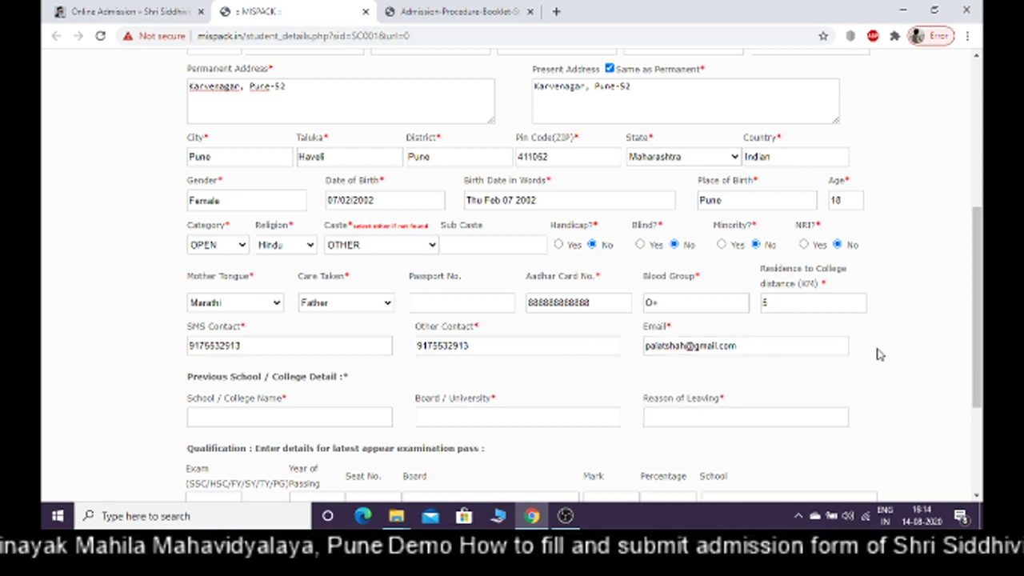
drag(976, 323, 976, 396)
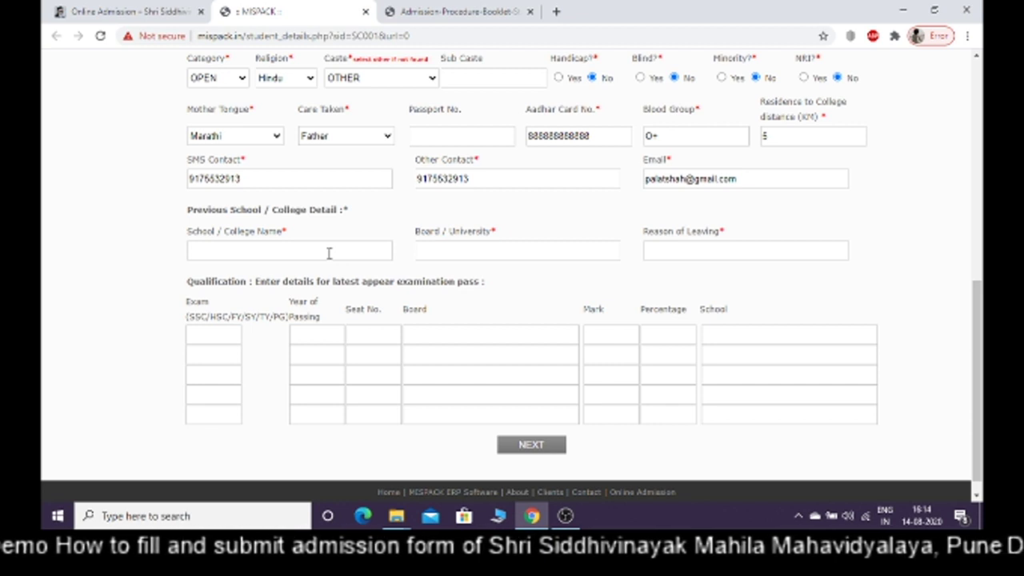
Enter previous college Shri Siddhivinayak Mahila Mahavidyalaya, Pune, under Pune Board
click(328, 252)
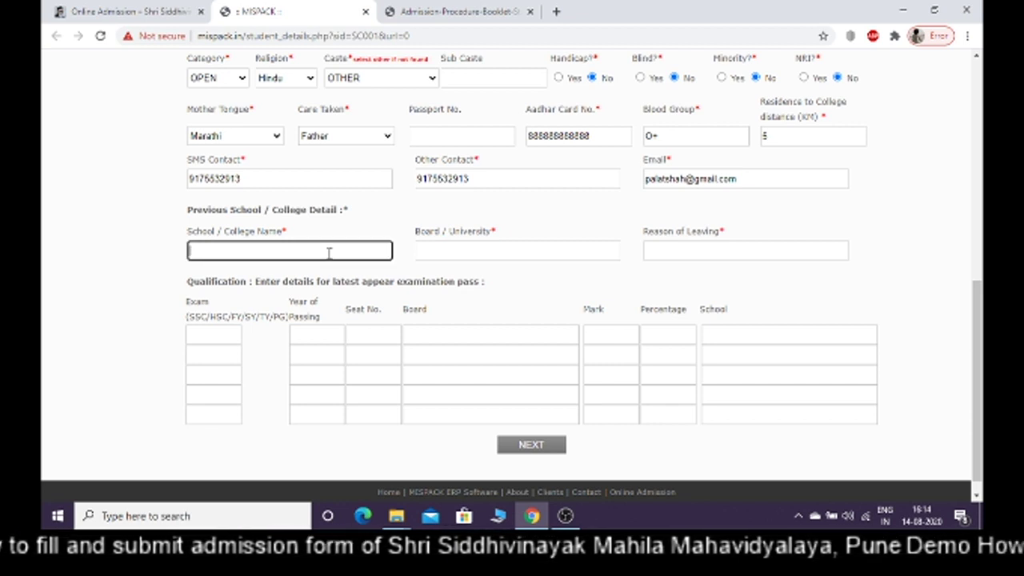
text(Shi)
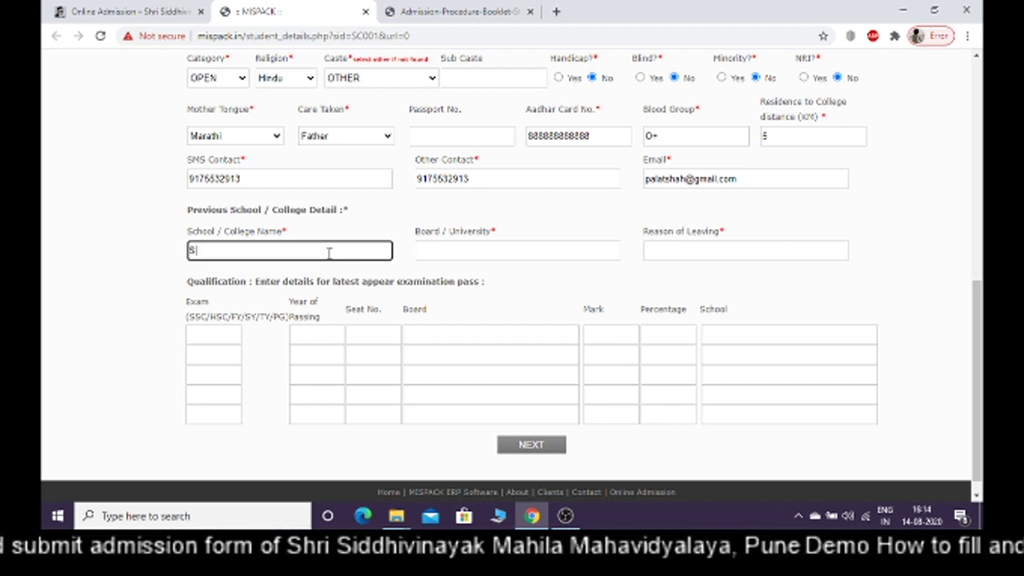
key(BackSpace)
text(ri)
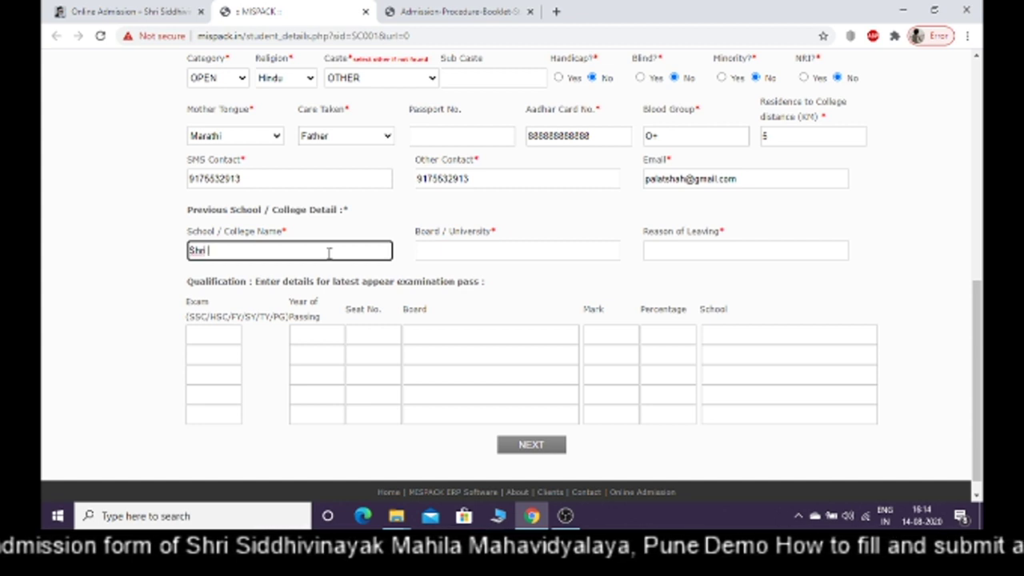
text( Siddhiv)
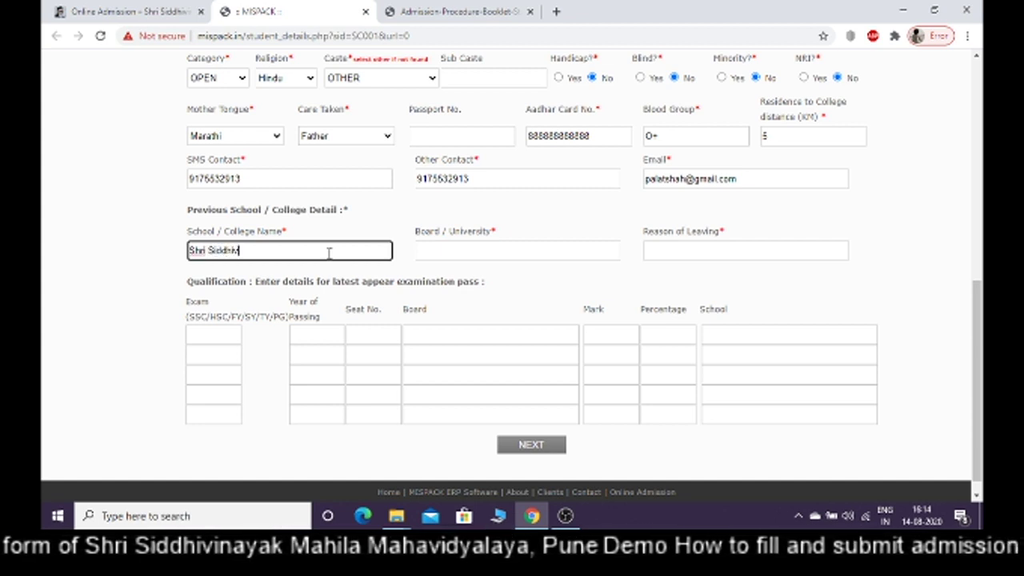
text(inayak Mahila )
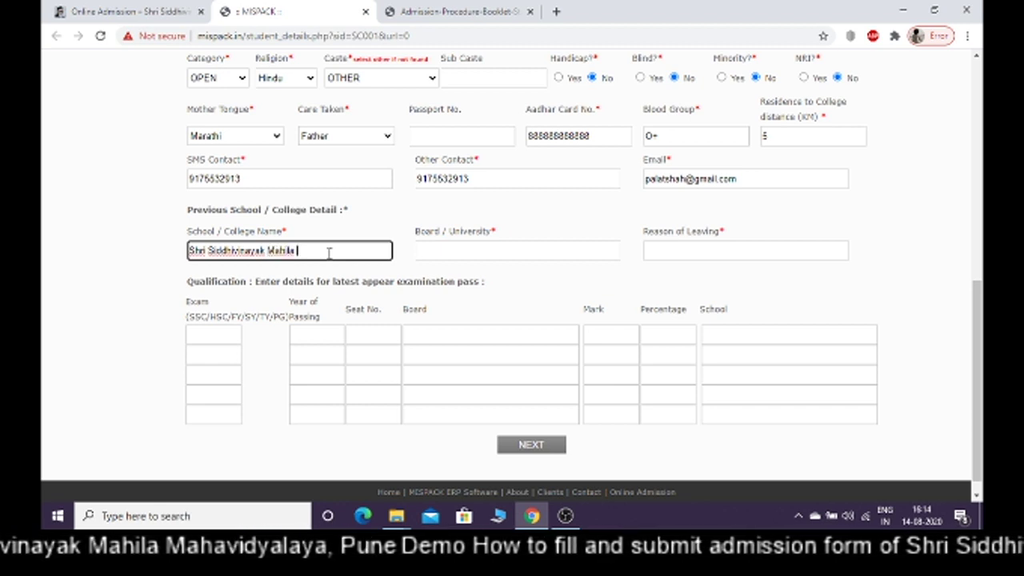
text(Mahavid)
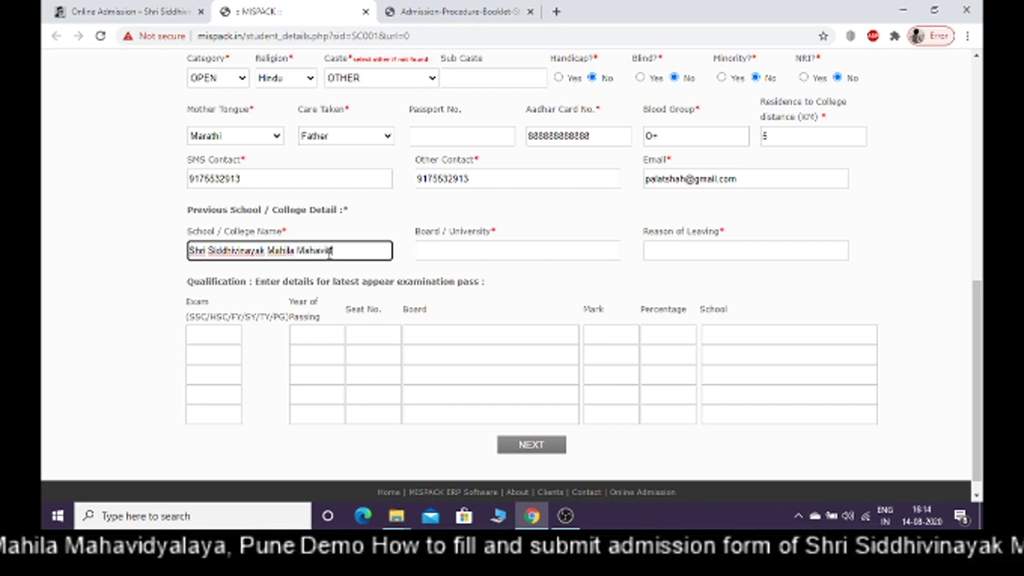
text(yalaya, Pune)
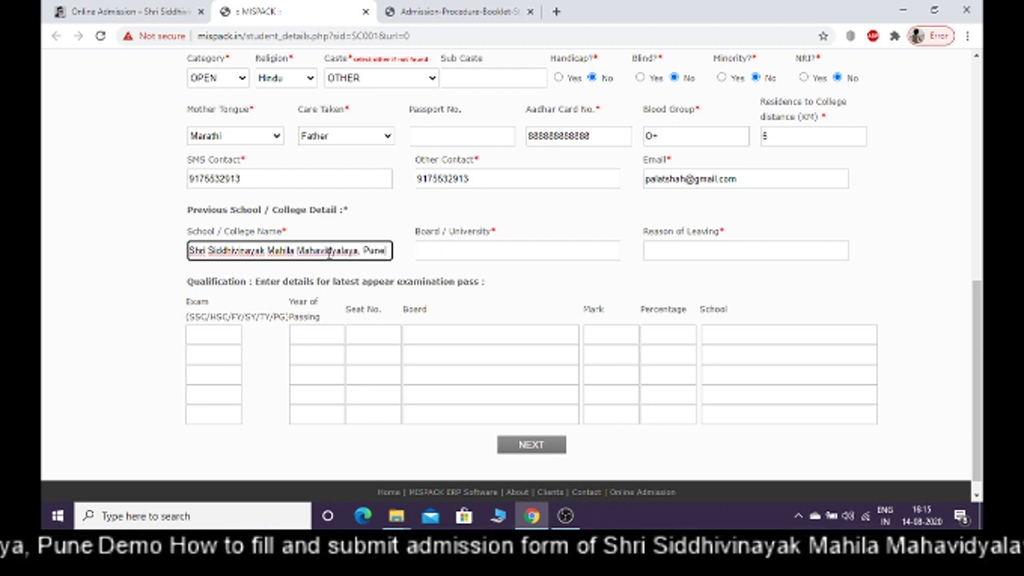
click(435, 252)
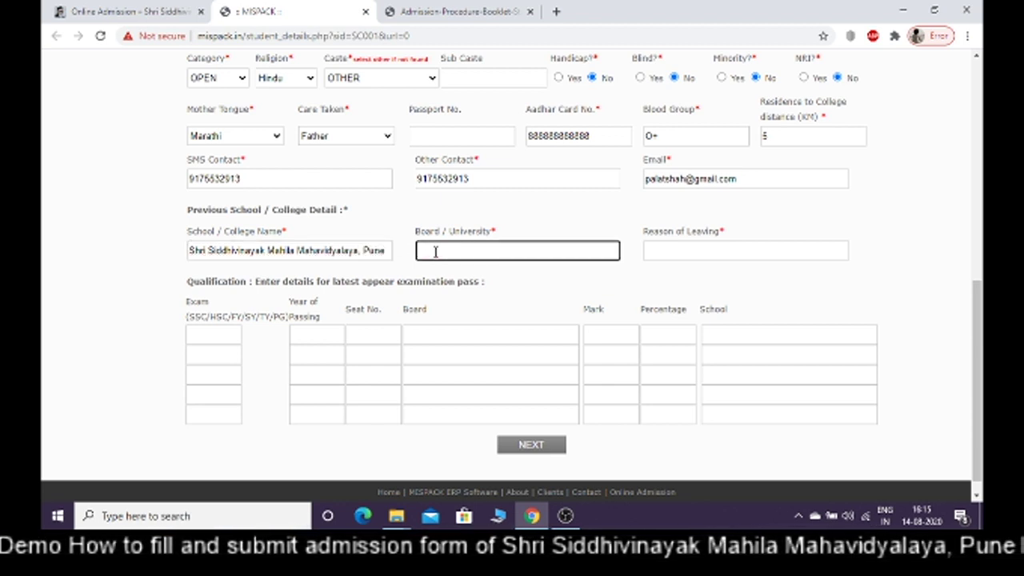
text(Pune)
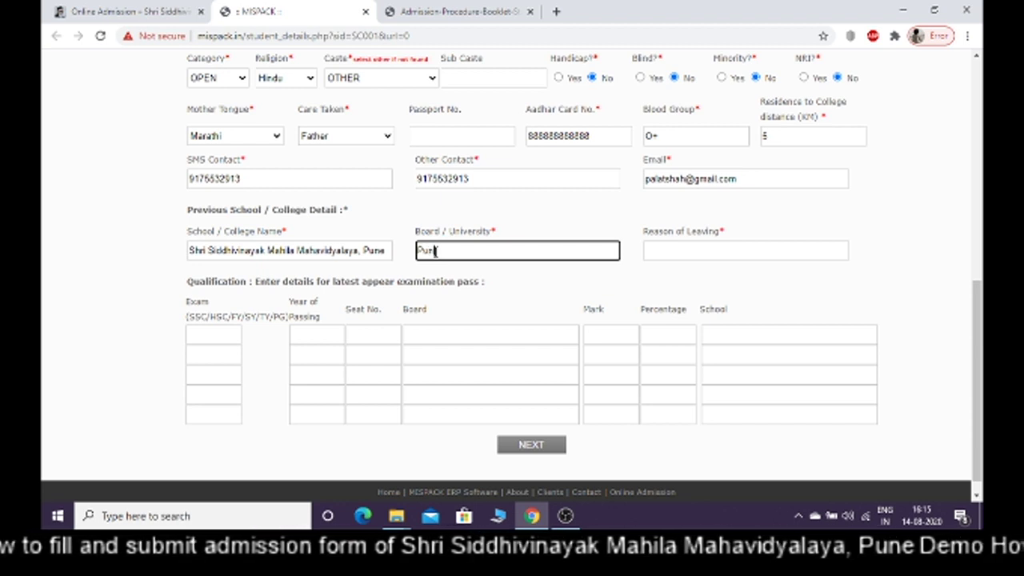
text( Board)
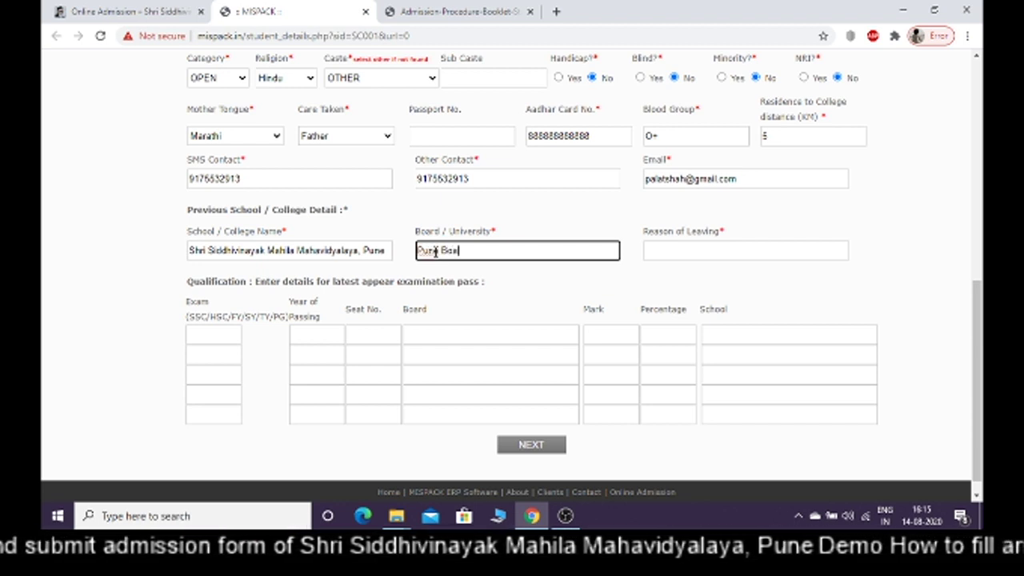
Set the reason of leaving to 'For admission in FYBCOM', correcting the typos
click(663, 253)
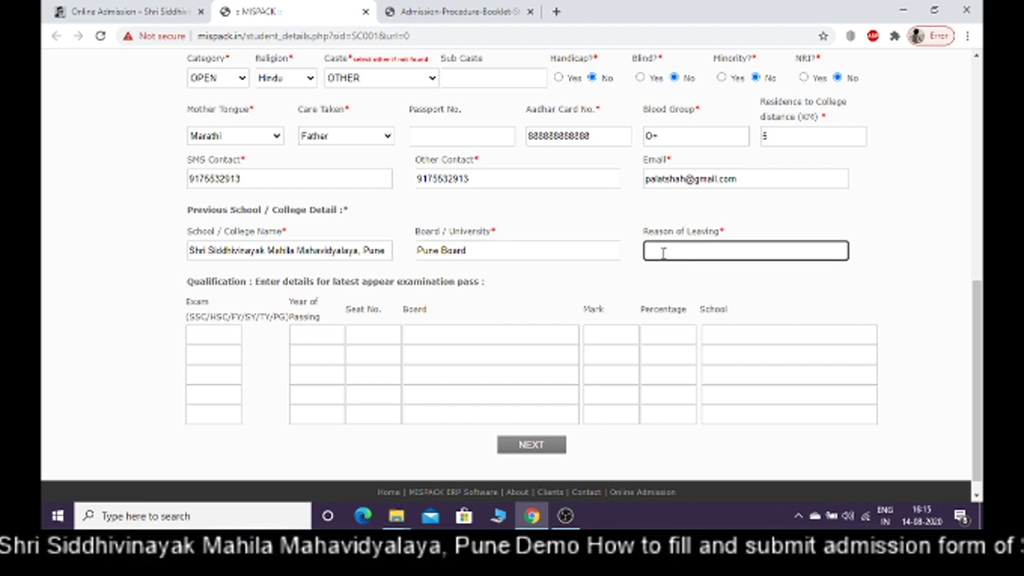
text(For)
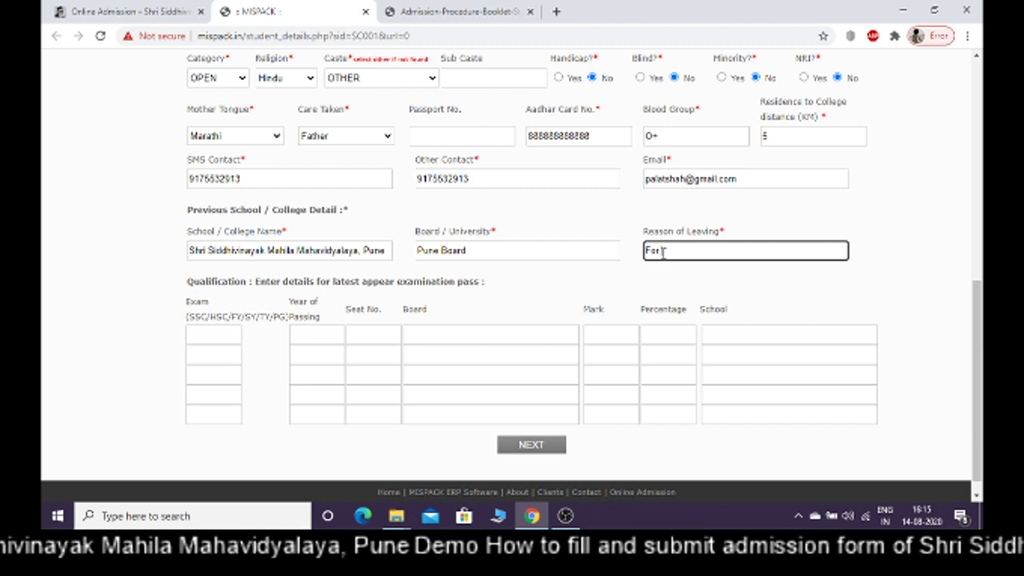
text( Himissi)
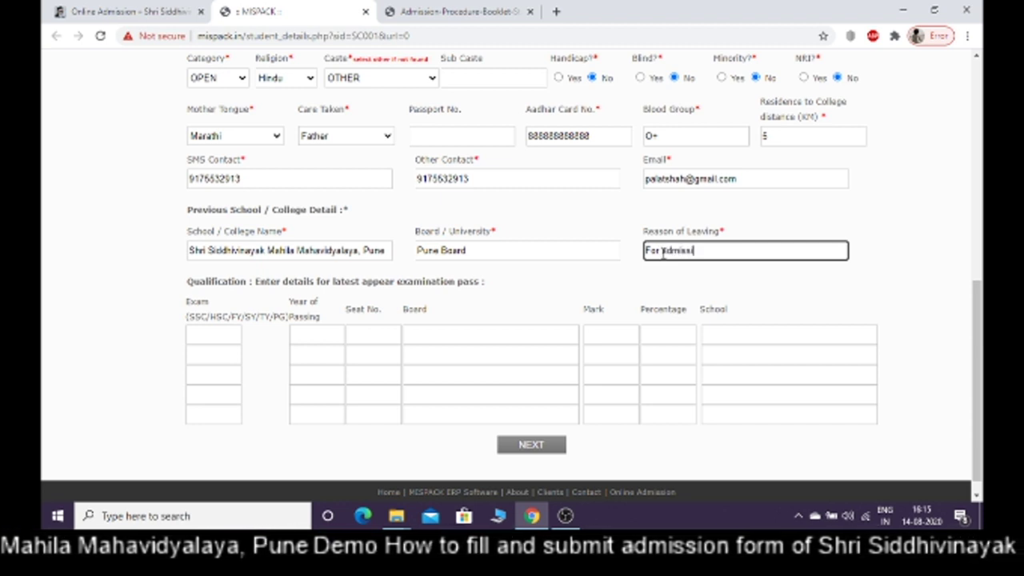
text(on inFY)
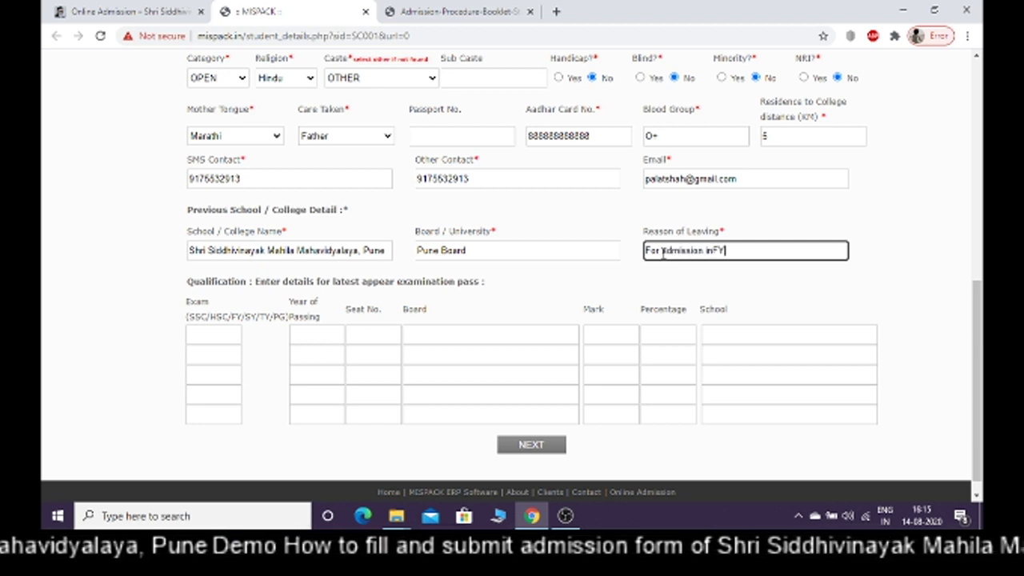
text(BCOM)
key(ctrl+shift+Left)
click(666, 250)
key(BackSpace)
text(a)
click(715, 250)
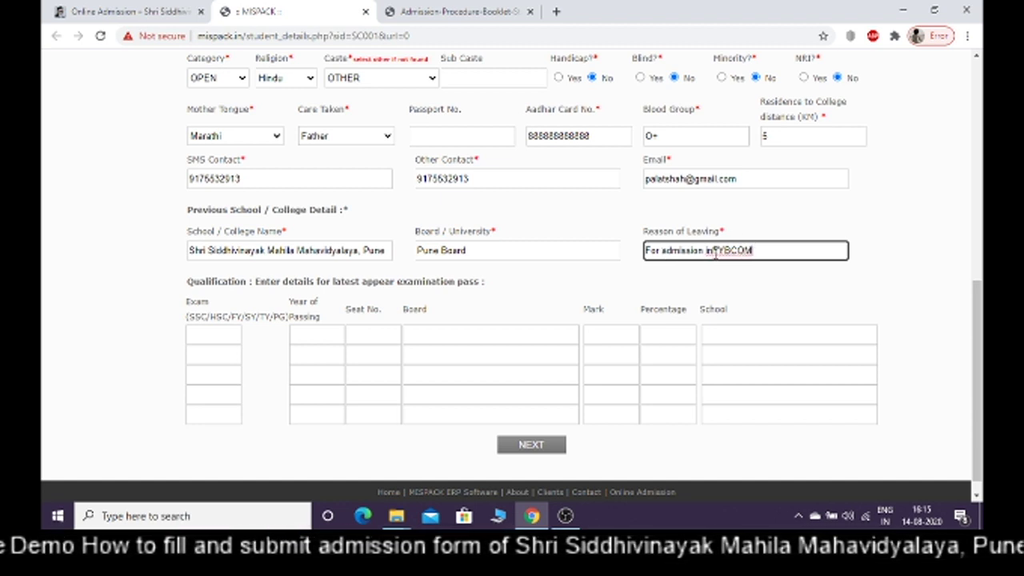
click(790, 288)
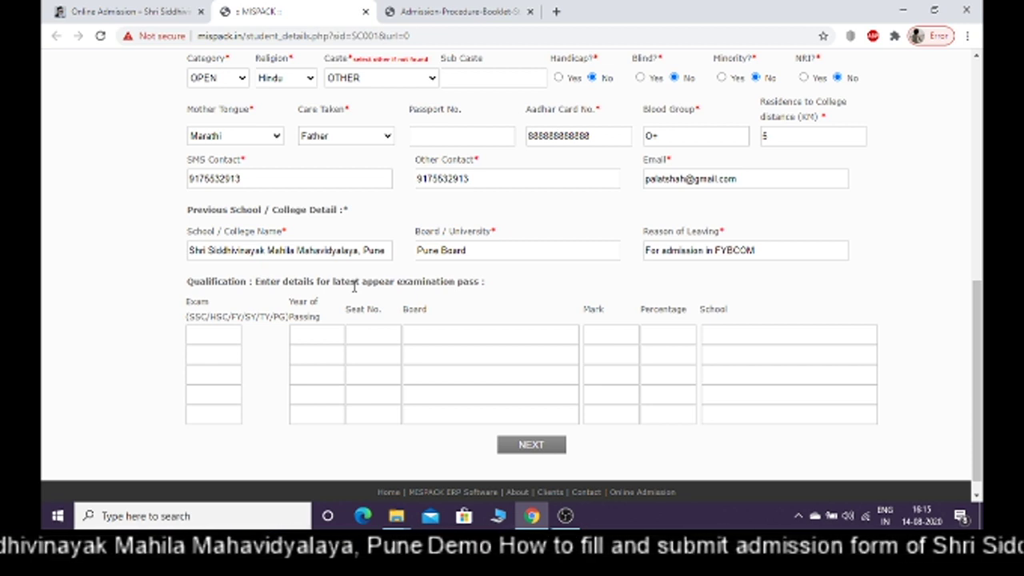
Start the first qualification row with exam SSC, passing year 2018 and the seat number
click(227, 333)
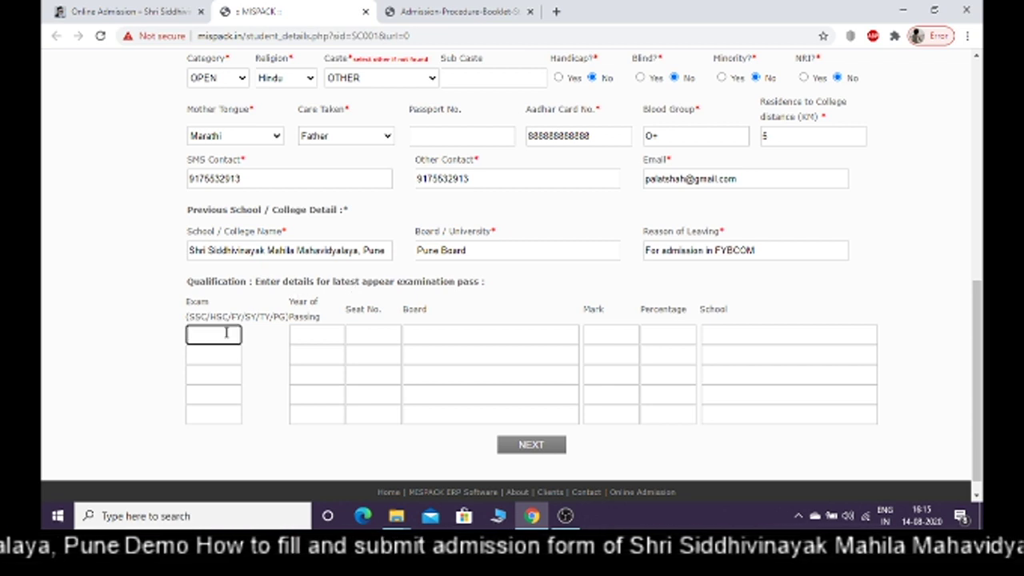
text(H)
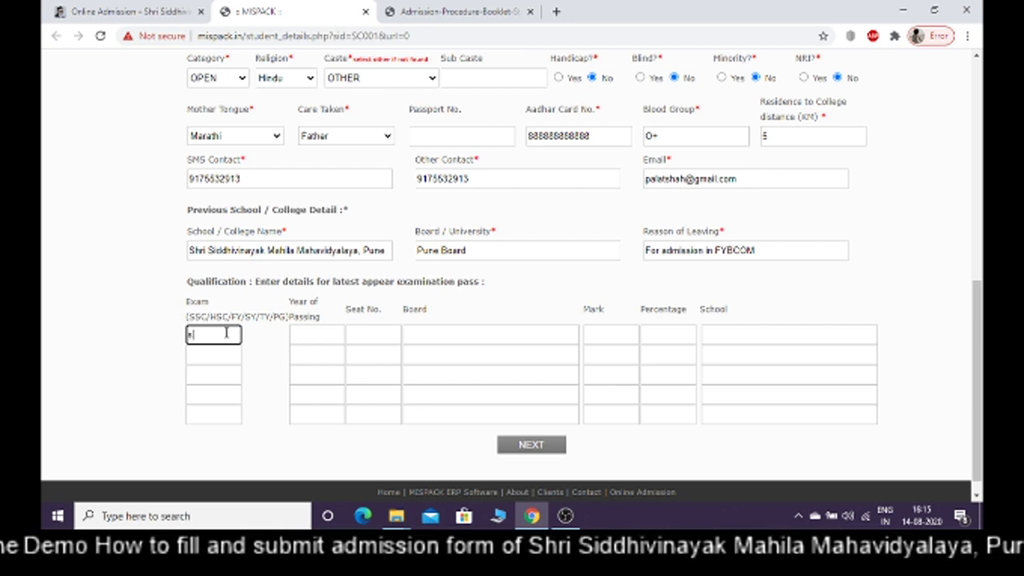
key(BackSpace)
text(SSC)
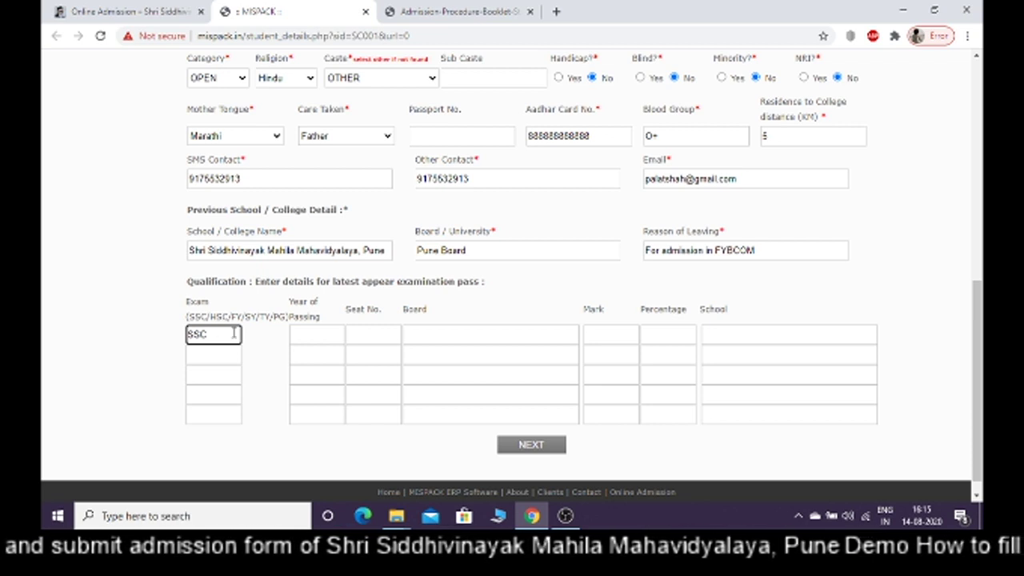
click(306, 333)
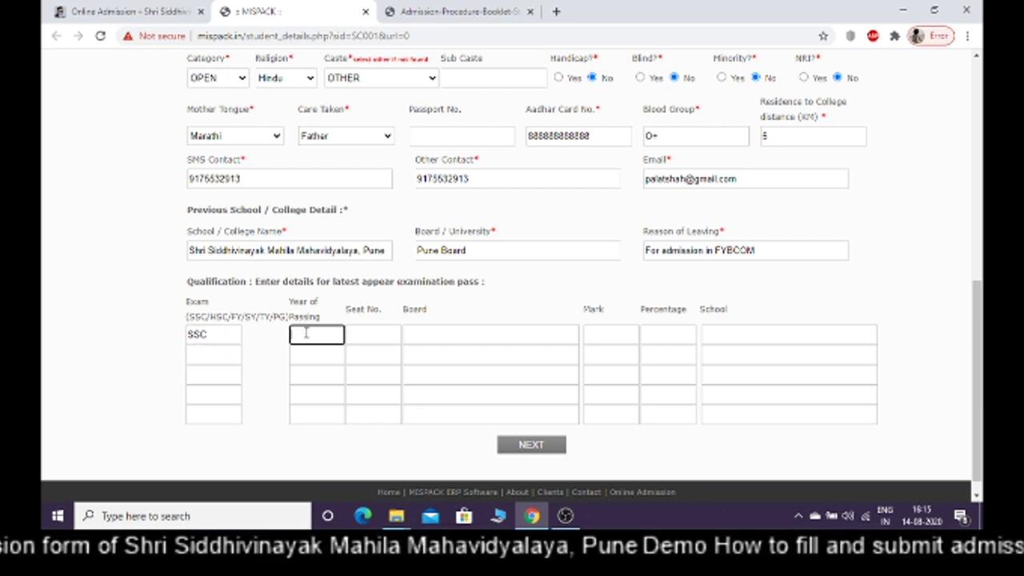
text(2018)
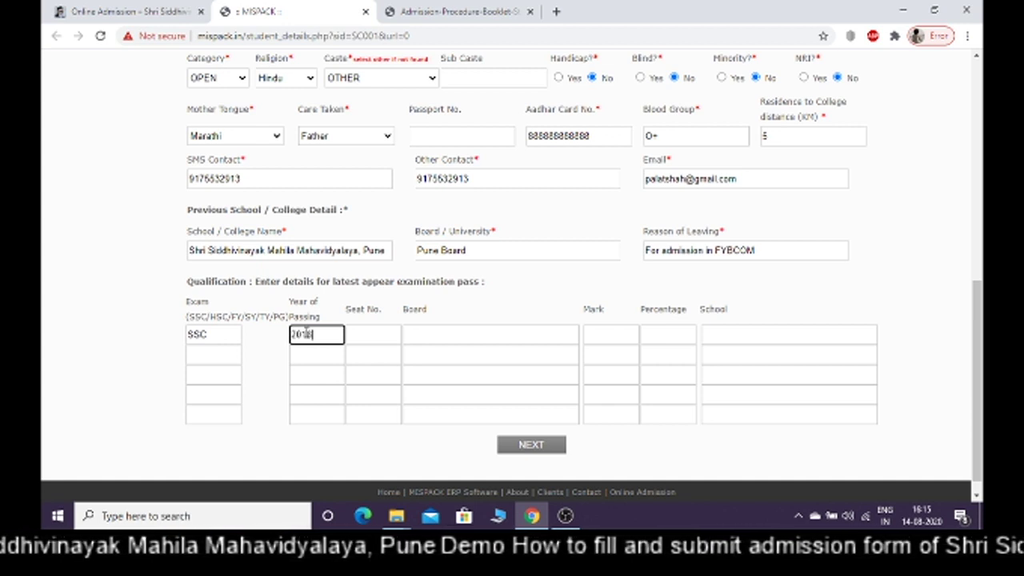
click(383, 333)
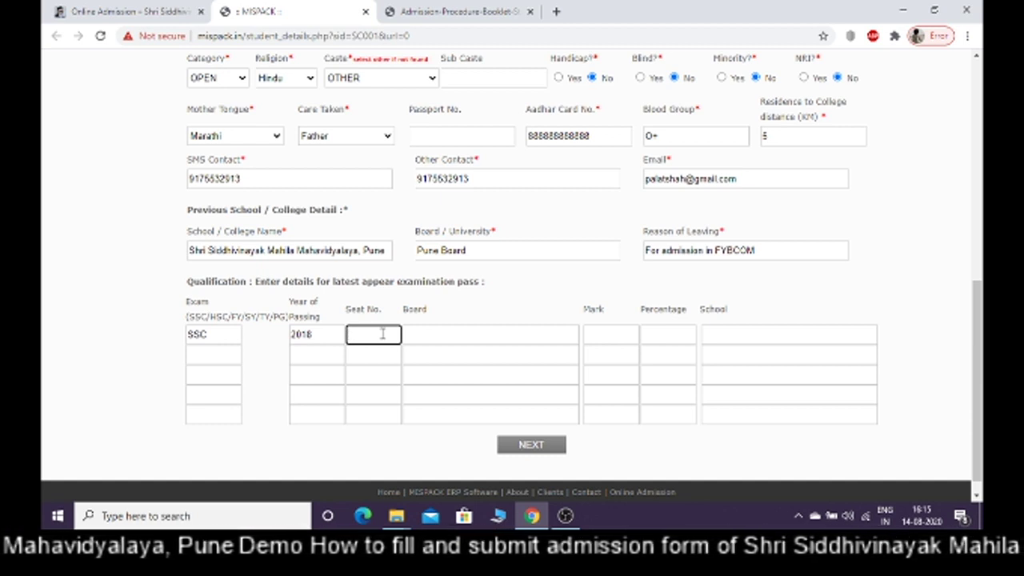
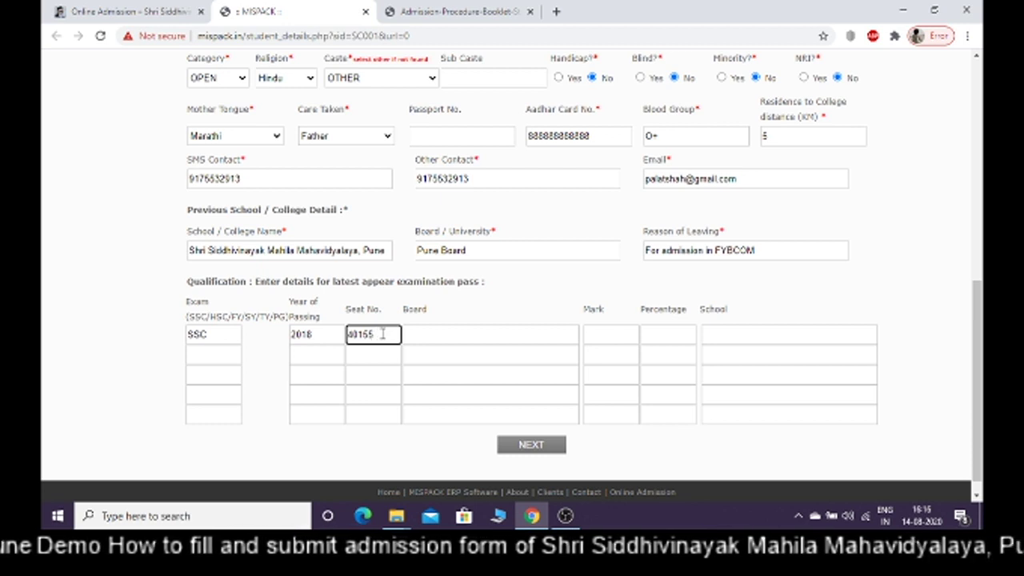
Complete the SSC row with PUNE BOARD, 400 marks, 70 percent and NMV SCHOOL
click(417, 338)
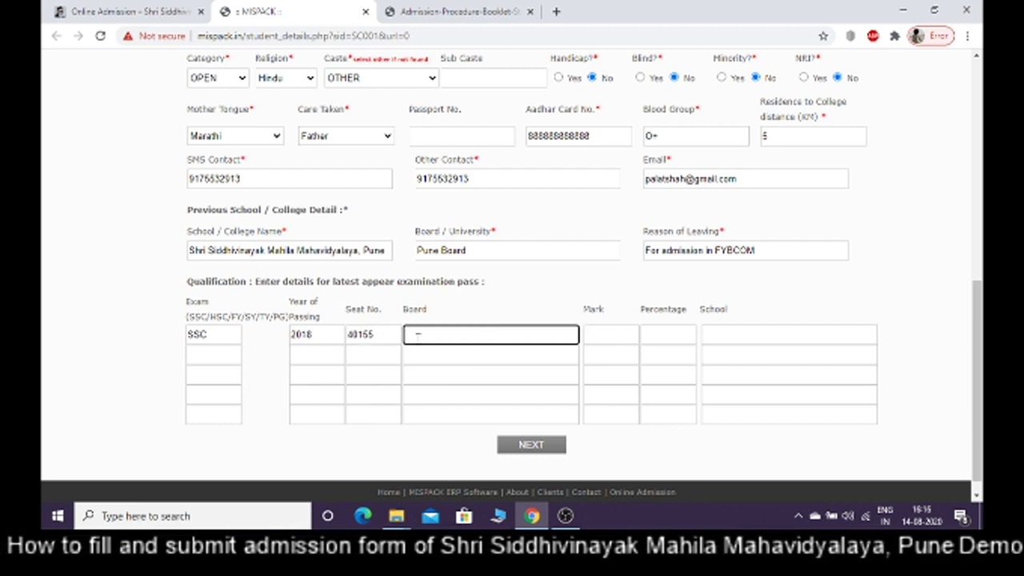
text(PUNE BOARD)
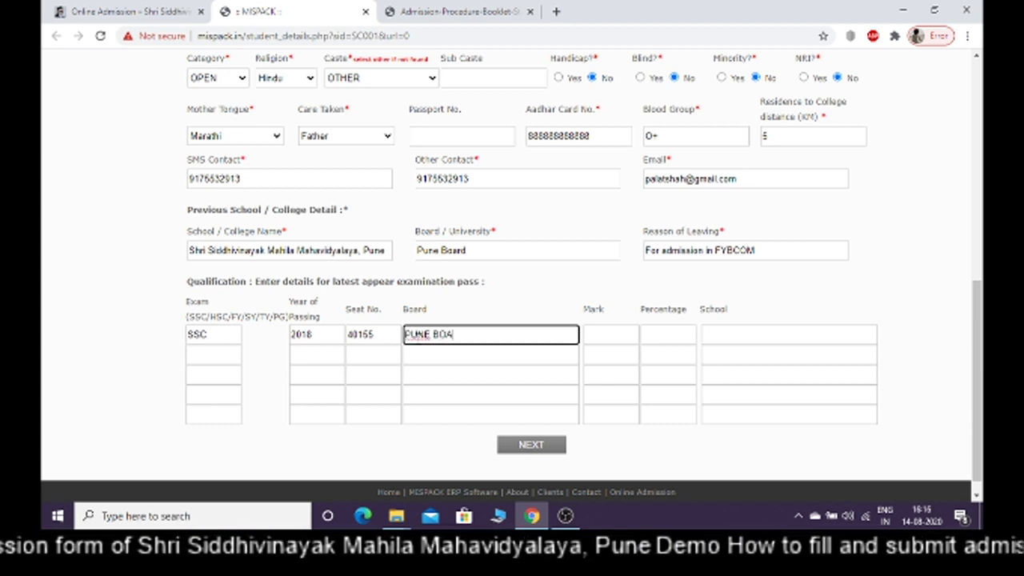
click(618, 335)
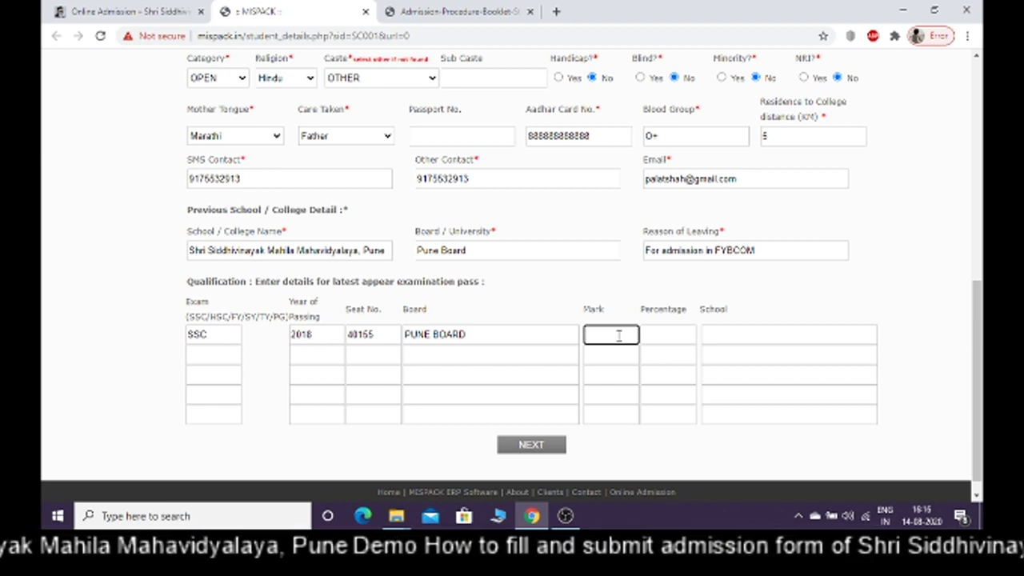
text(400)
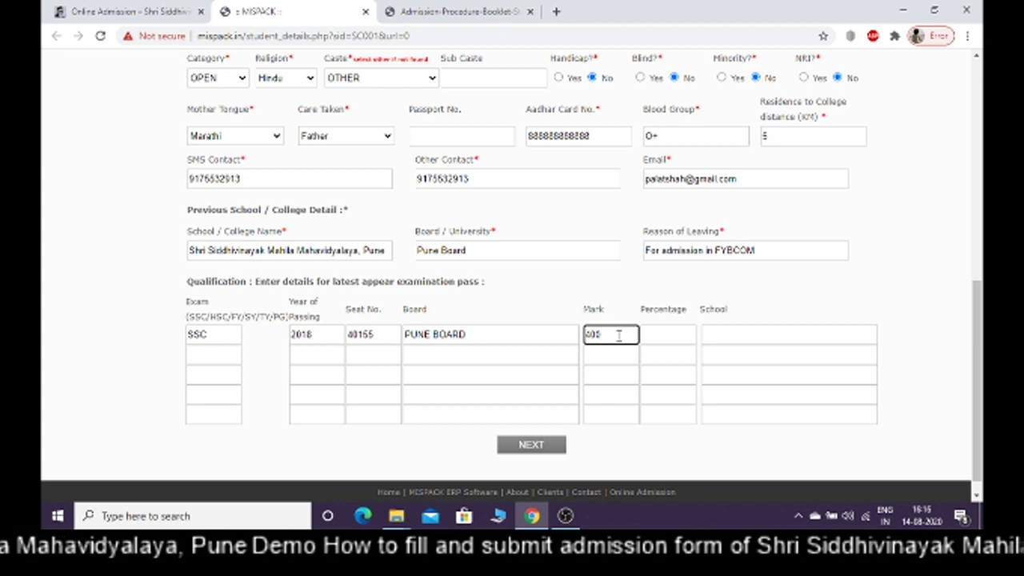
click(663, 336)
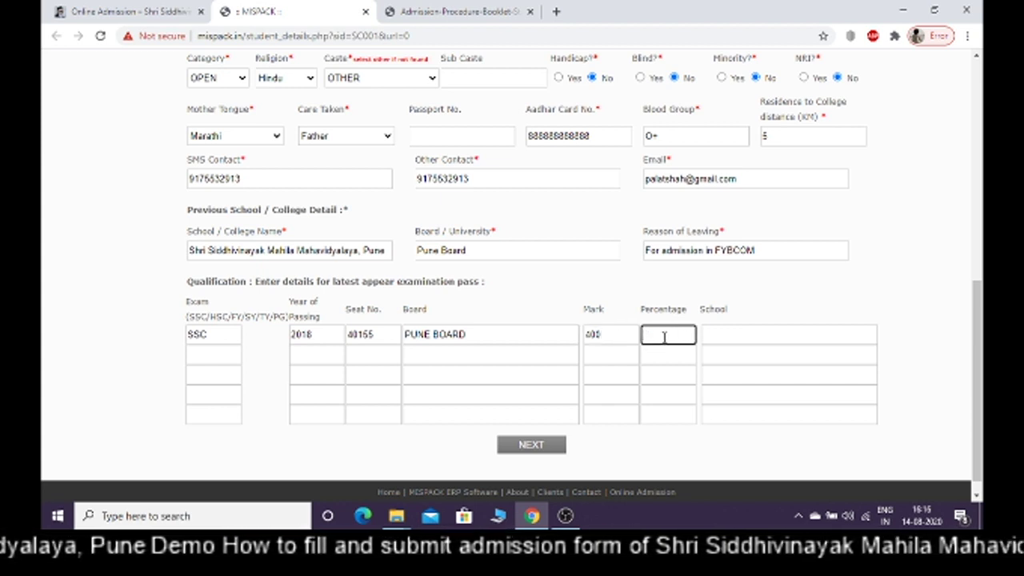
text(70)
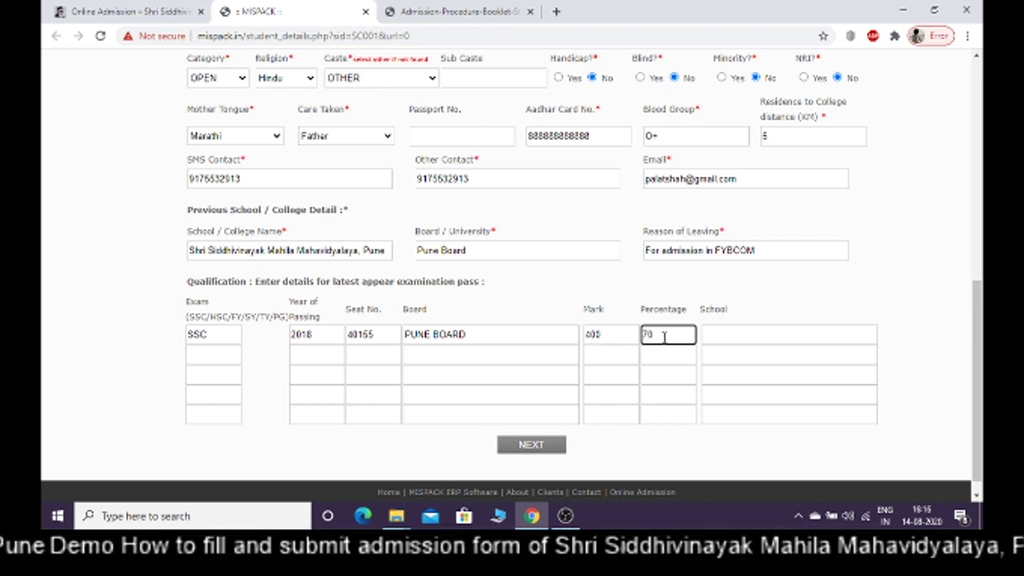
click(716, 338)
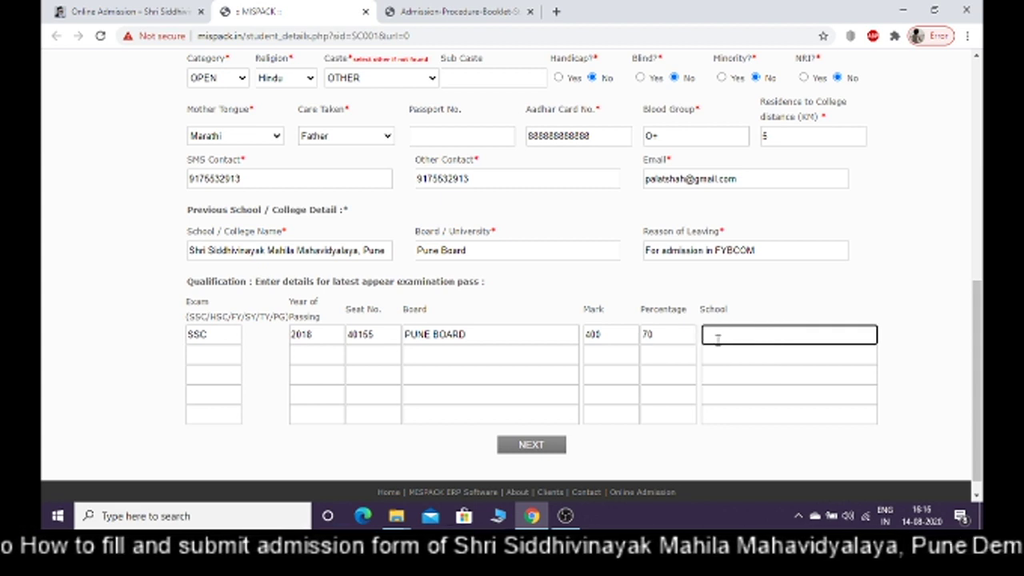
text(nmv)
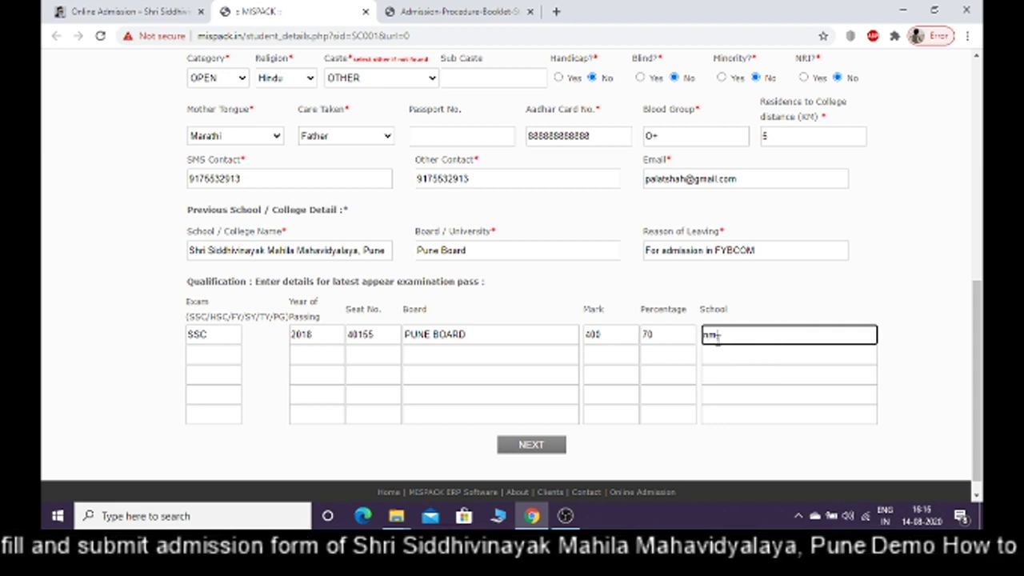
key(BackSpace)
key(BackSpace)
key(BackSpace)
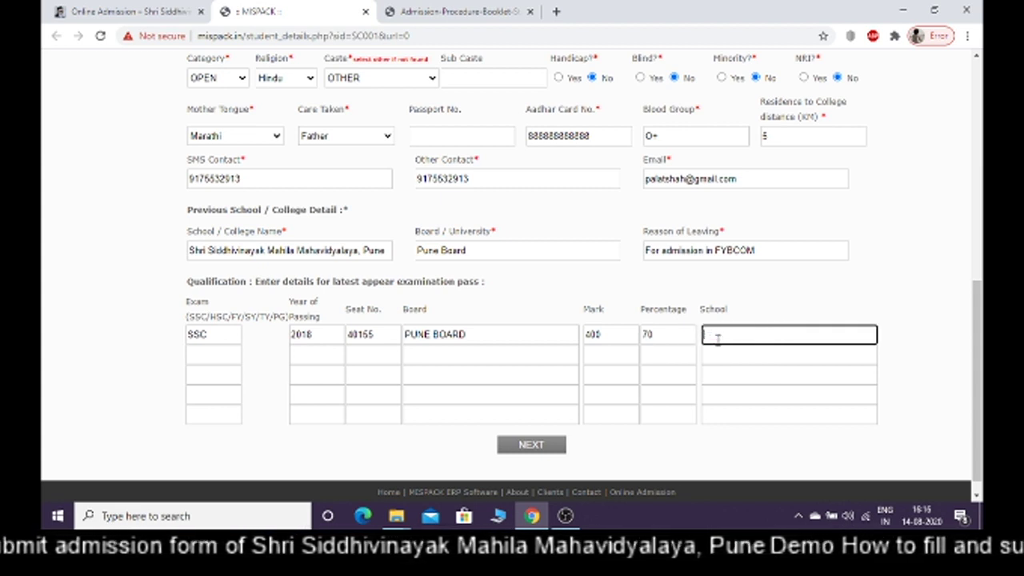
text(NMV )
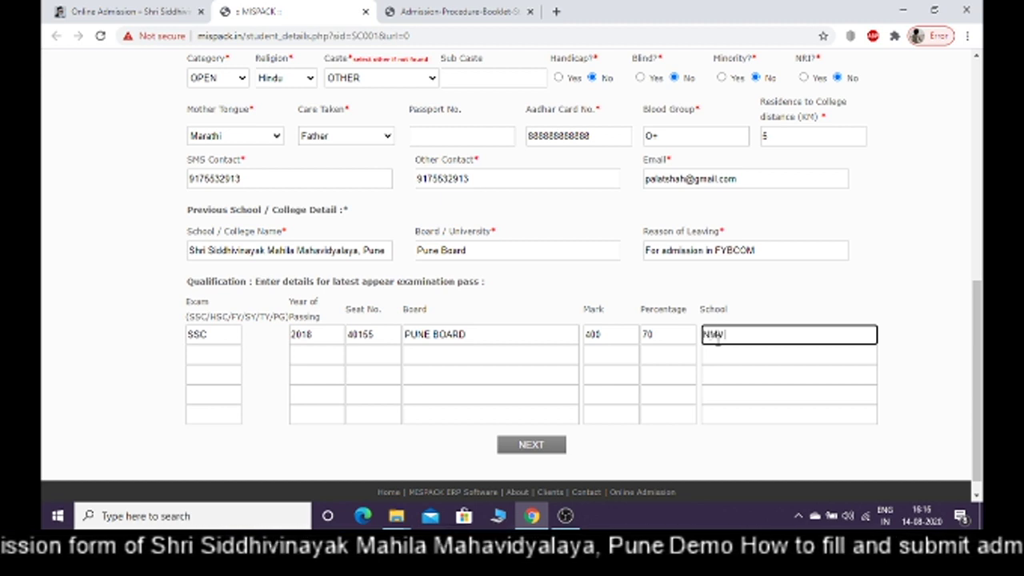
text(SCHOOL)
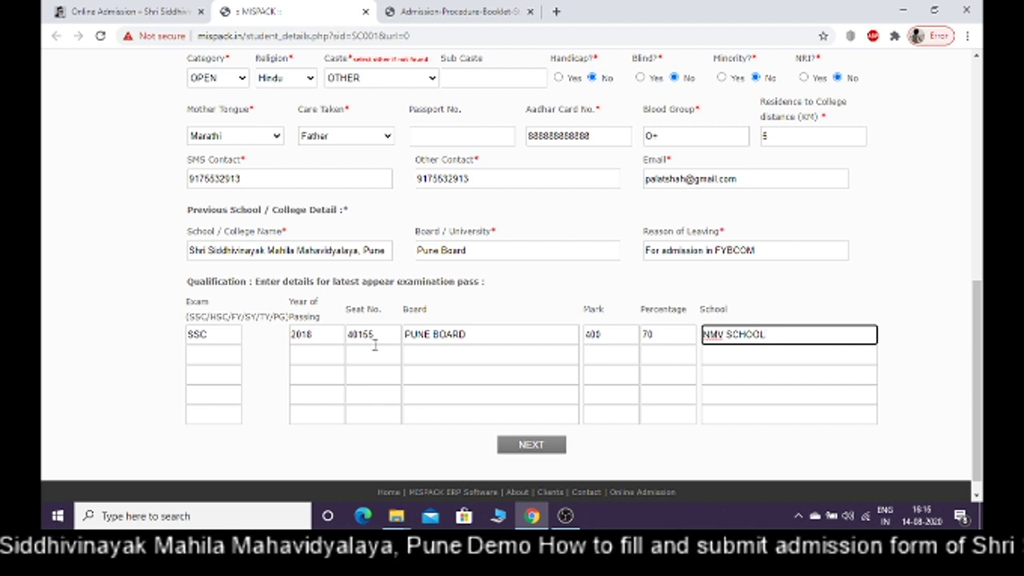
Start the HSC qualification row: exam HSC, passing year 2020, the seat number, board PUNE BOARD
click(212, 354)
text(H)
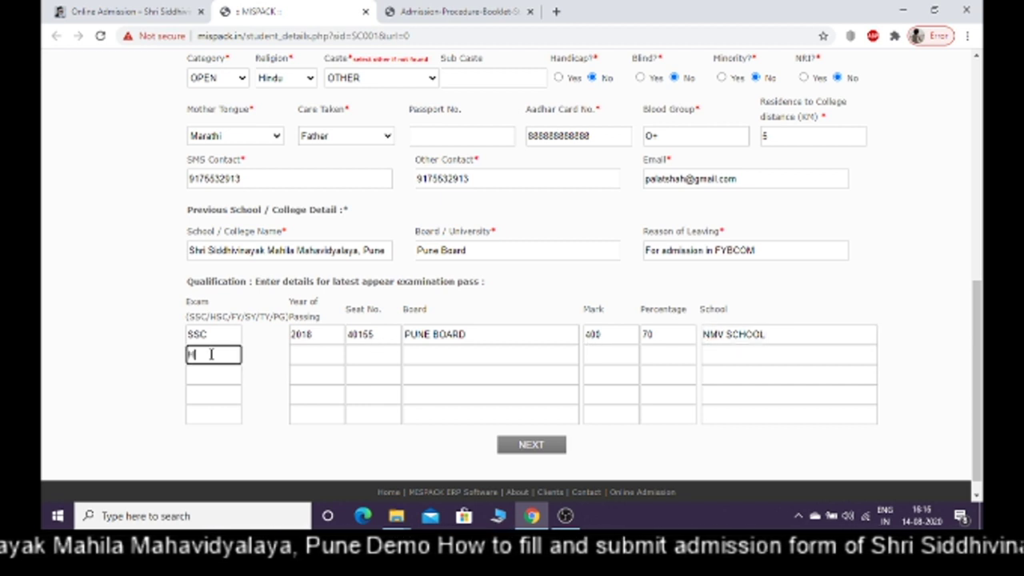
text(SC)
click(302, 357)
text(2020)
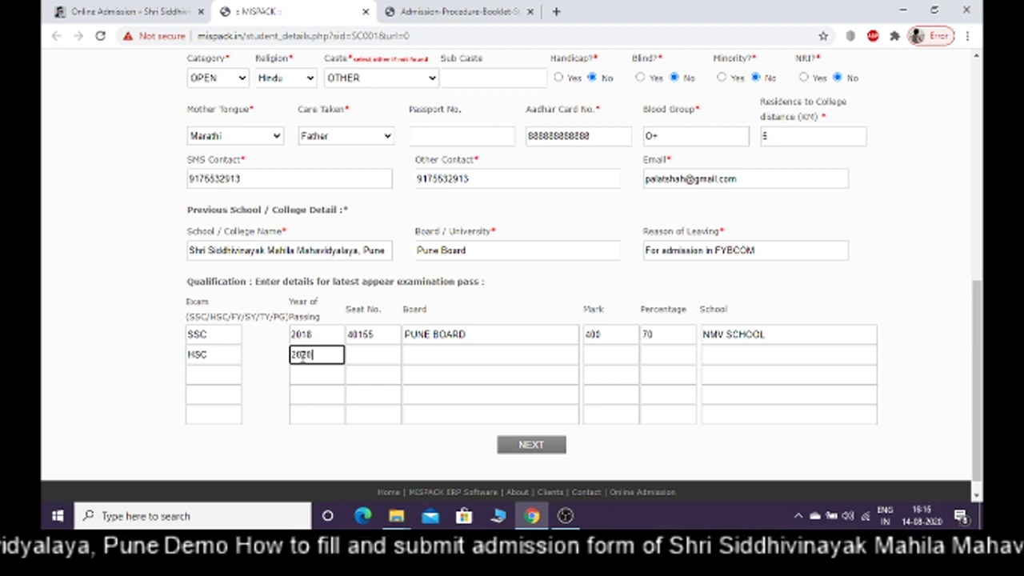
click(417, 358)
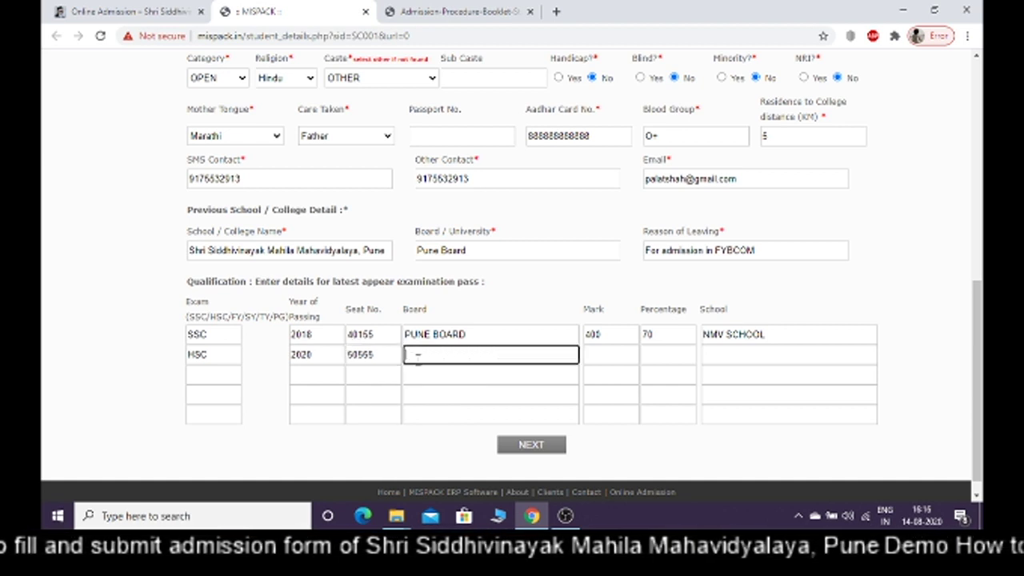
text(PUNE)
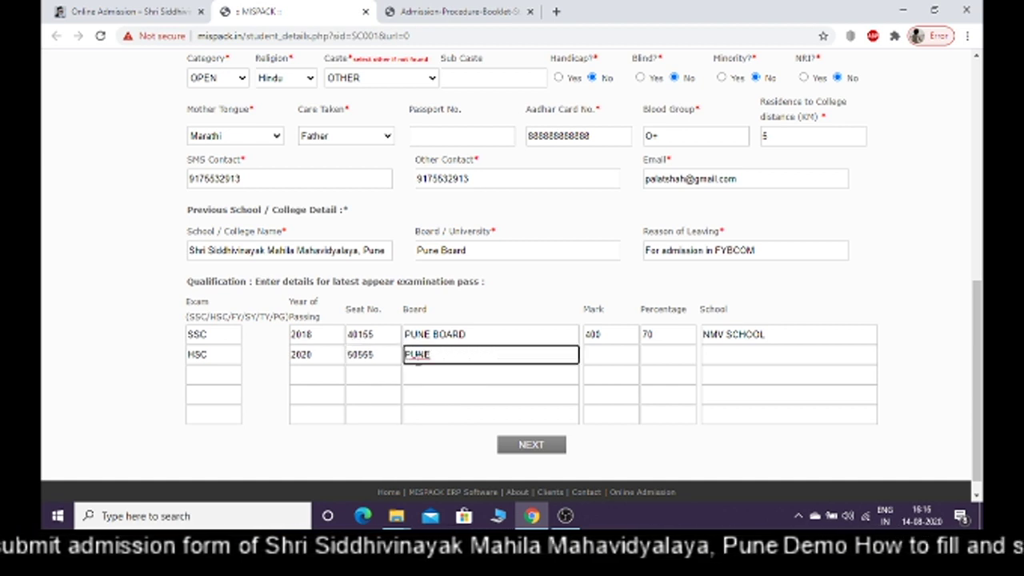
text( BOARD)
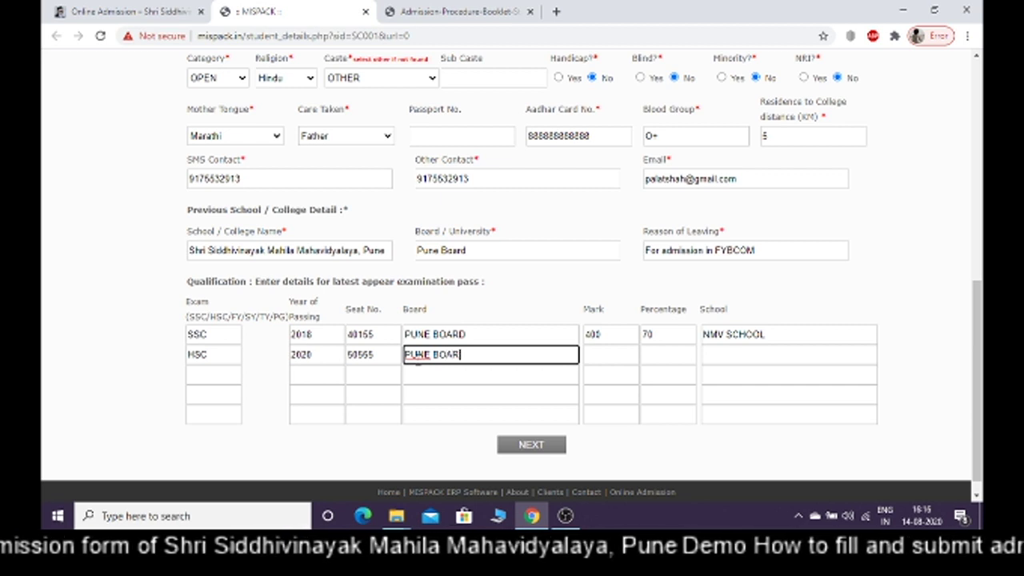
Enter HSC marks 529, percentage 61 and school SHRI SIDDHIVINAYAK MAHILA MAHAVIDYALAY
click(615, 357)
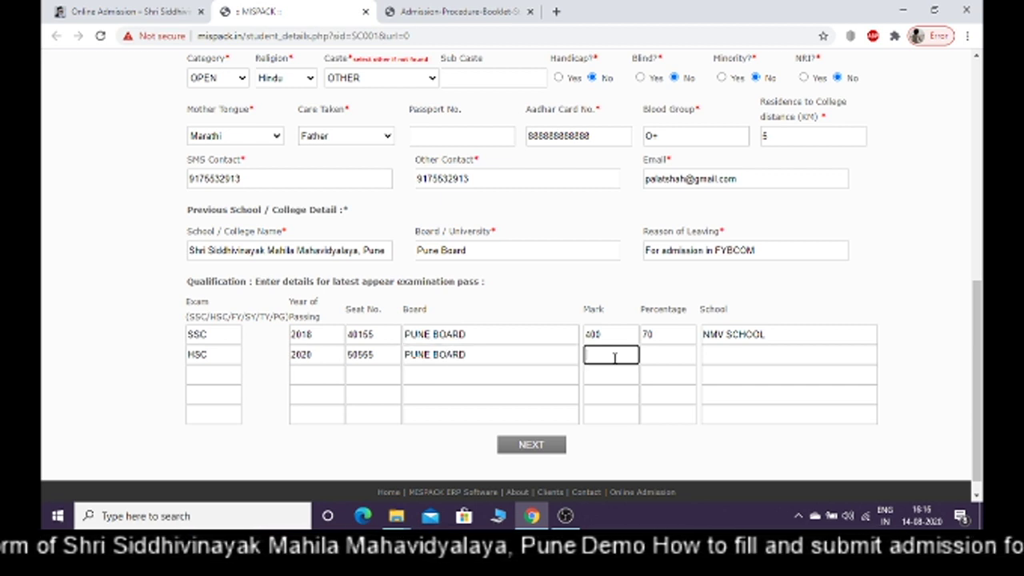
text(529)
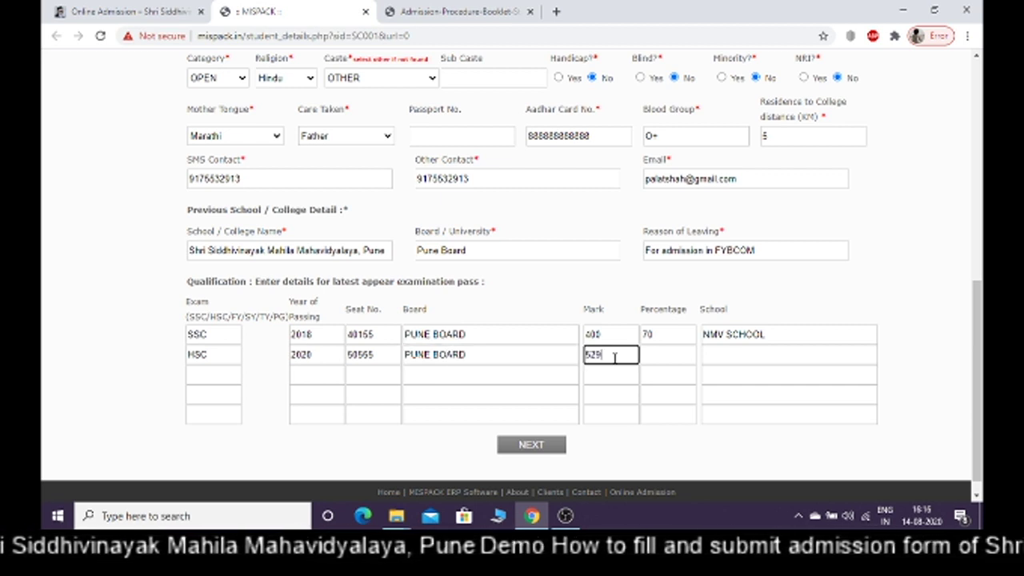
click(657, 357)
text(61)
click(718, 359)
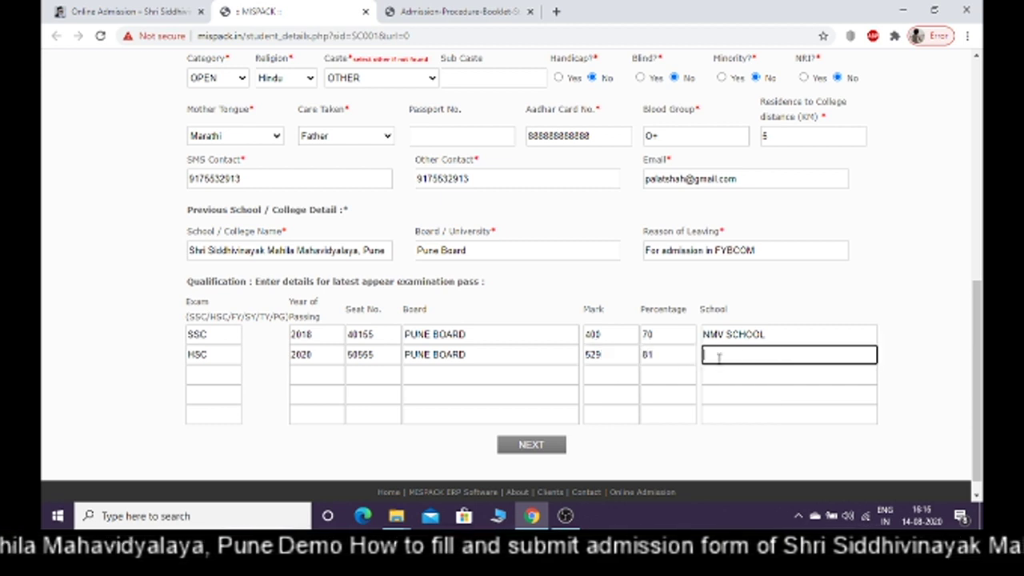
text(SHRI)
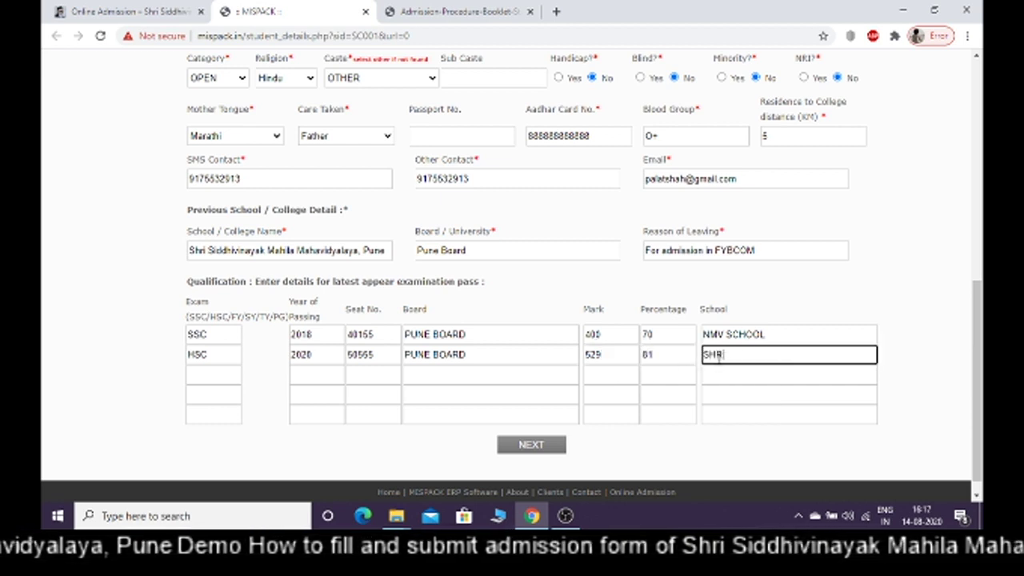
text( SIDDHI)
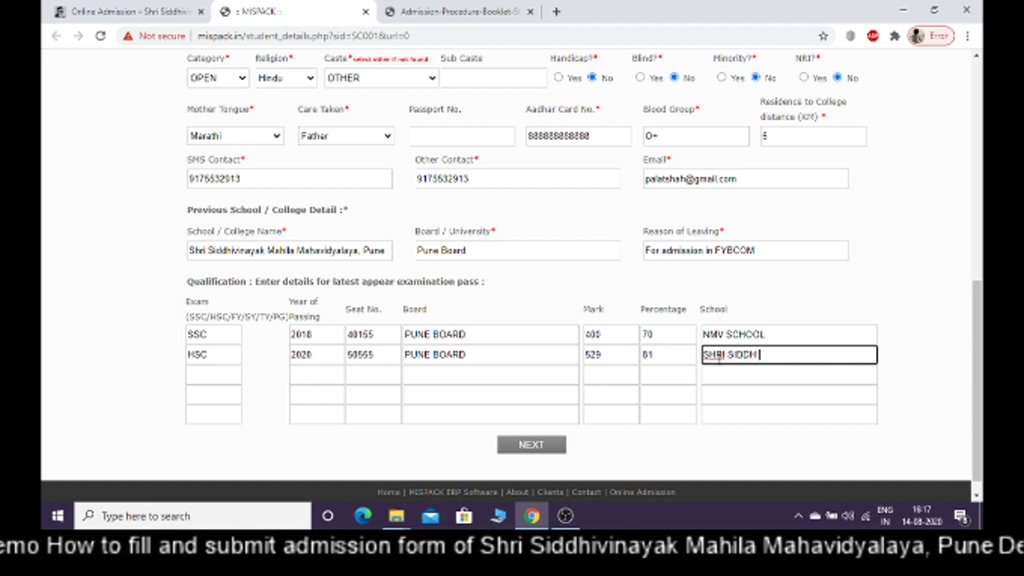
text(VINAY)
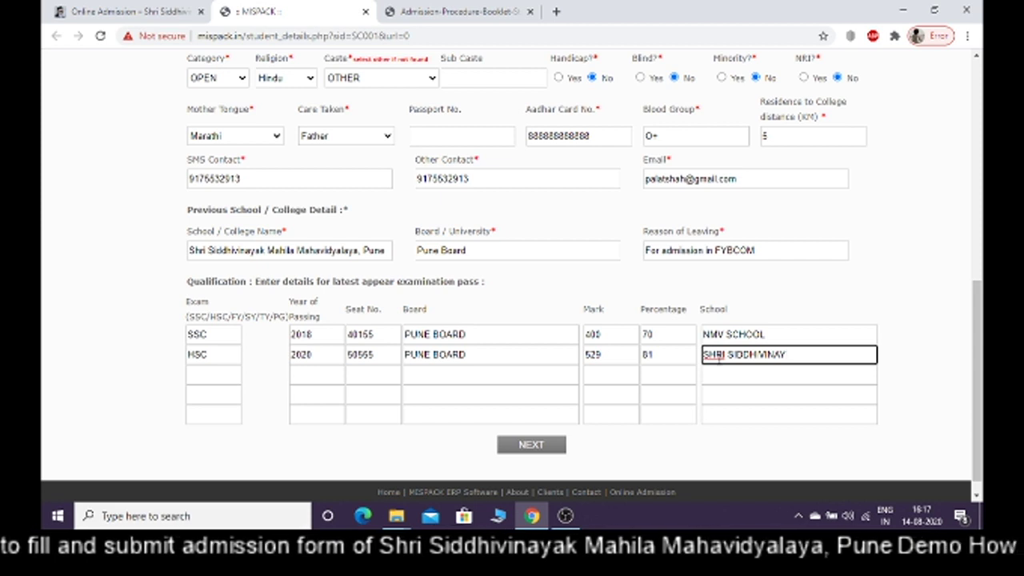
text(AK M)
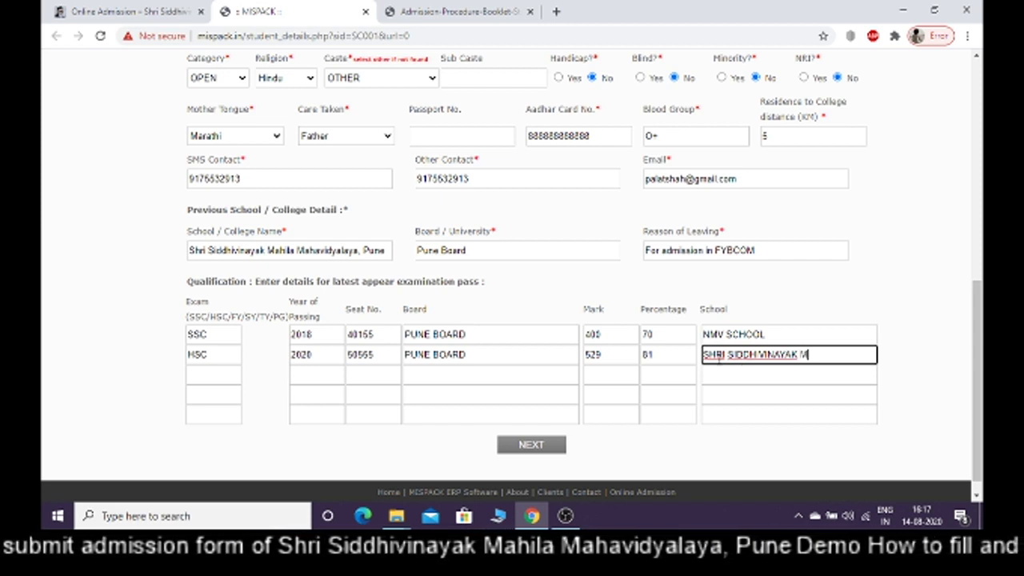
text(AHILA )
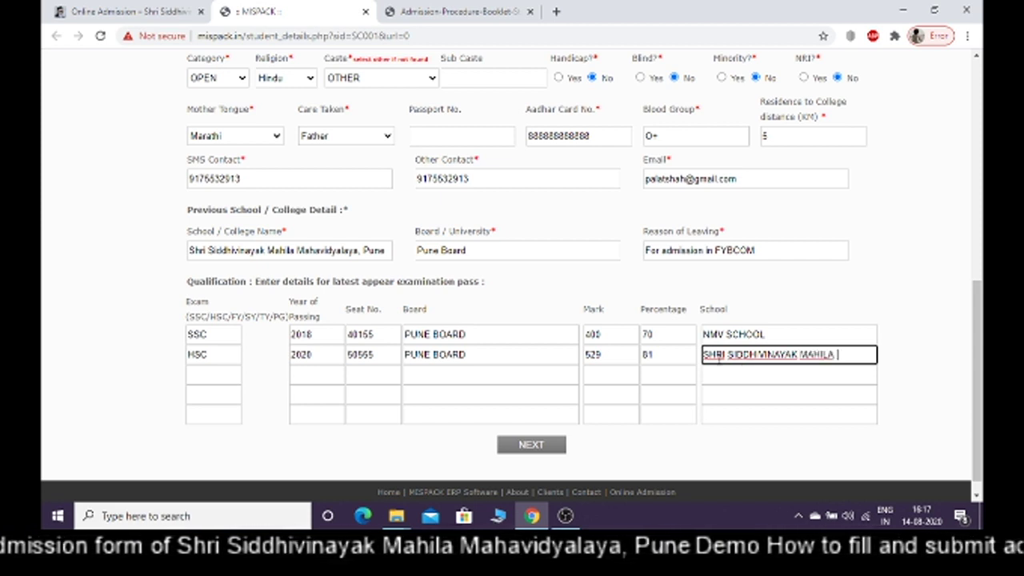
text(MAHAVID)
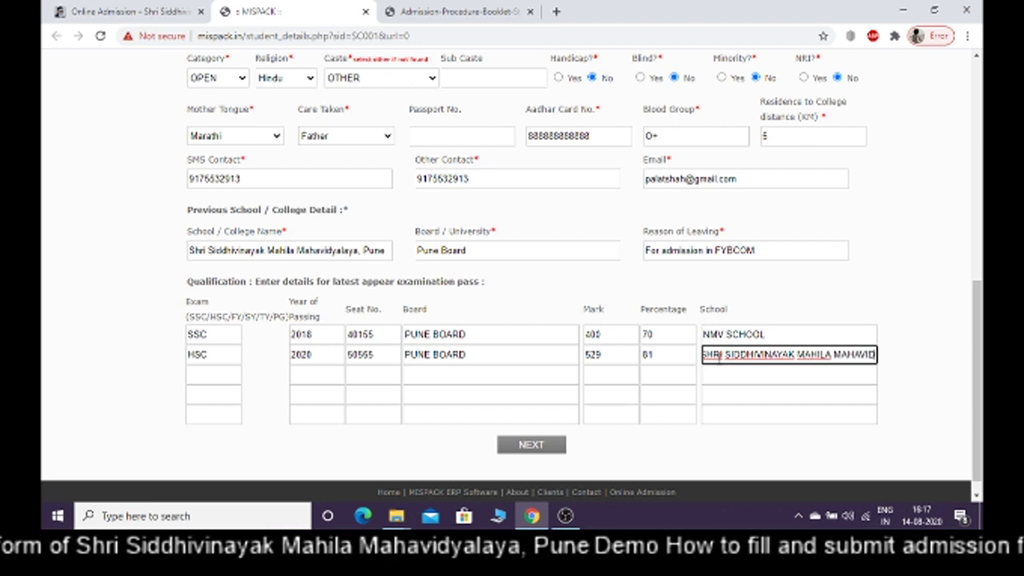
text(YALAY)
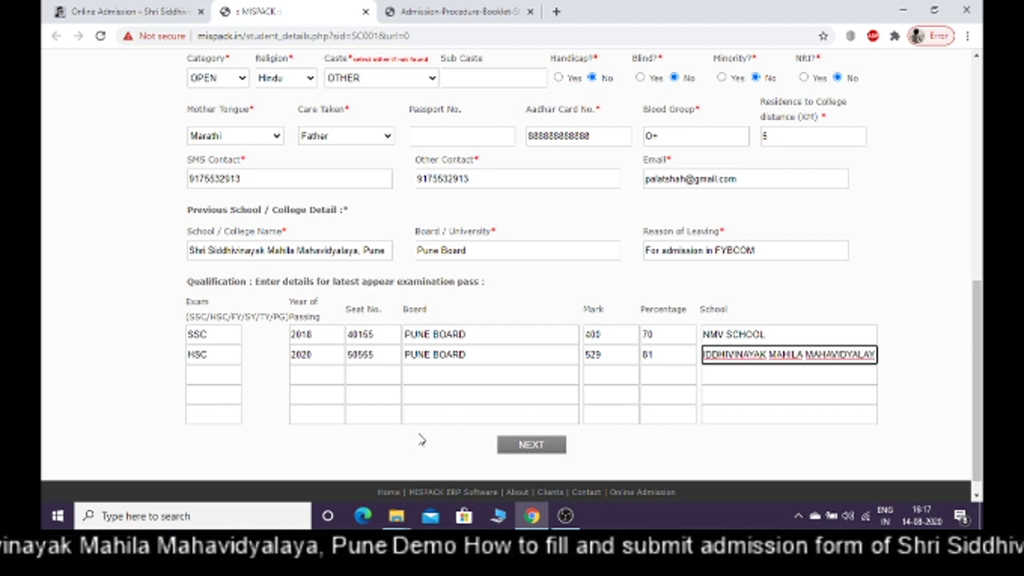
click(419, 438)
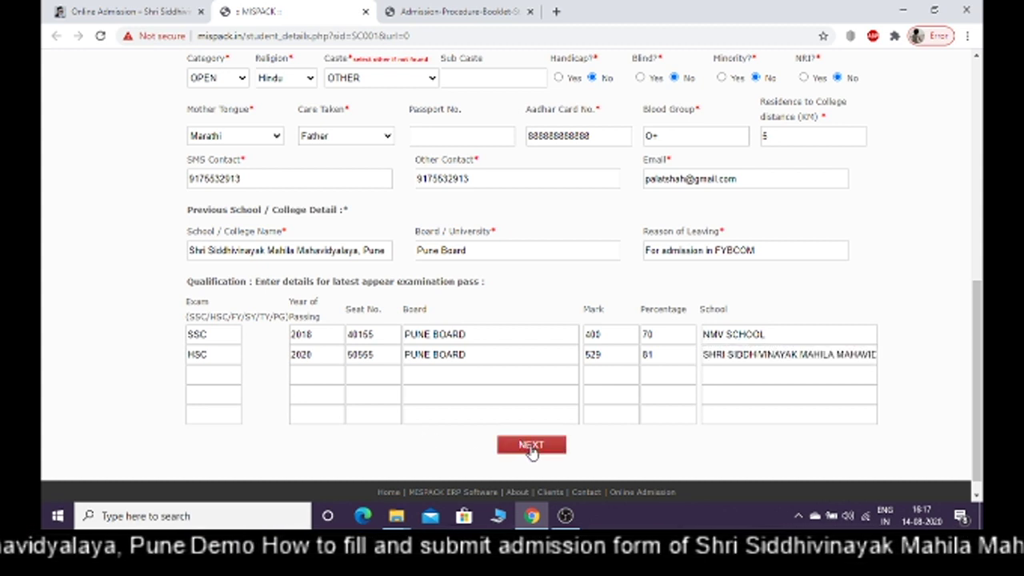
mouse_move(979, 423)
mouse_down()
mouse_move(980, 231)
mouse_move(980, 414)
mouse_up()
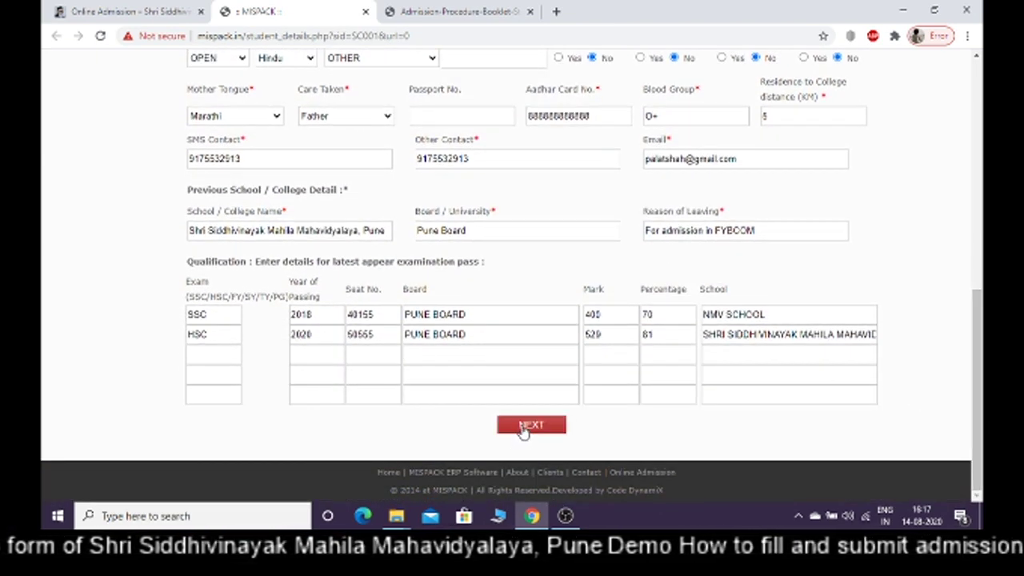
click(530, 426)
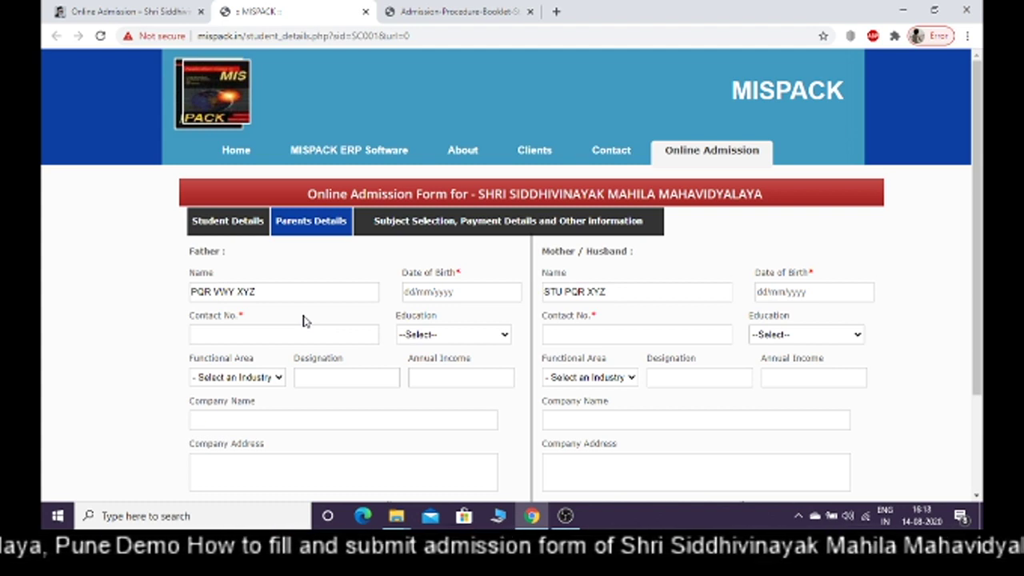
click(413, 292)
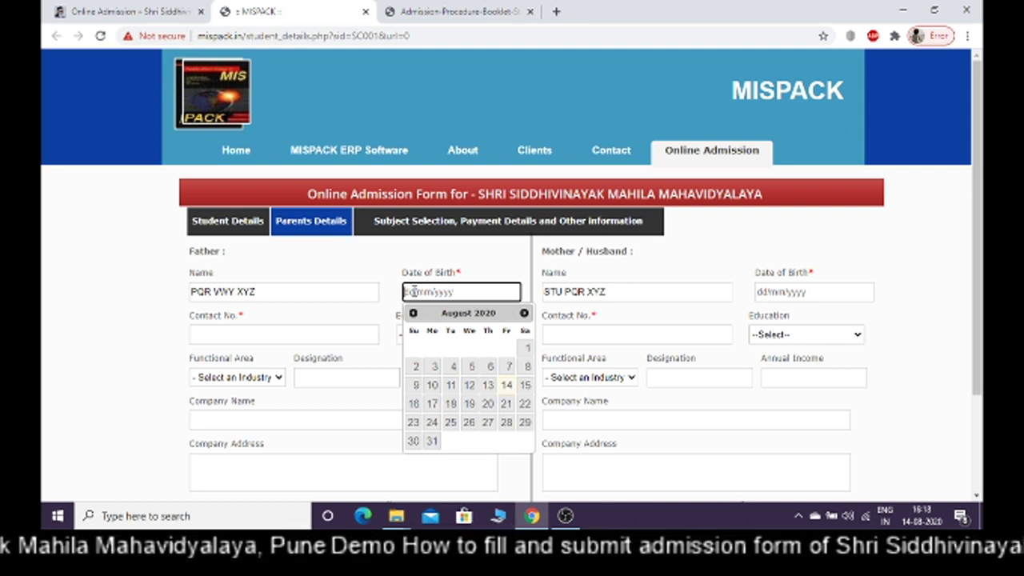
text(1)
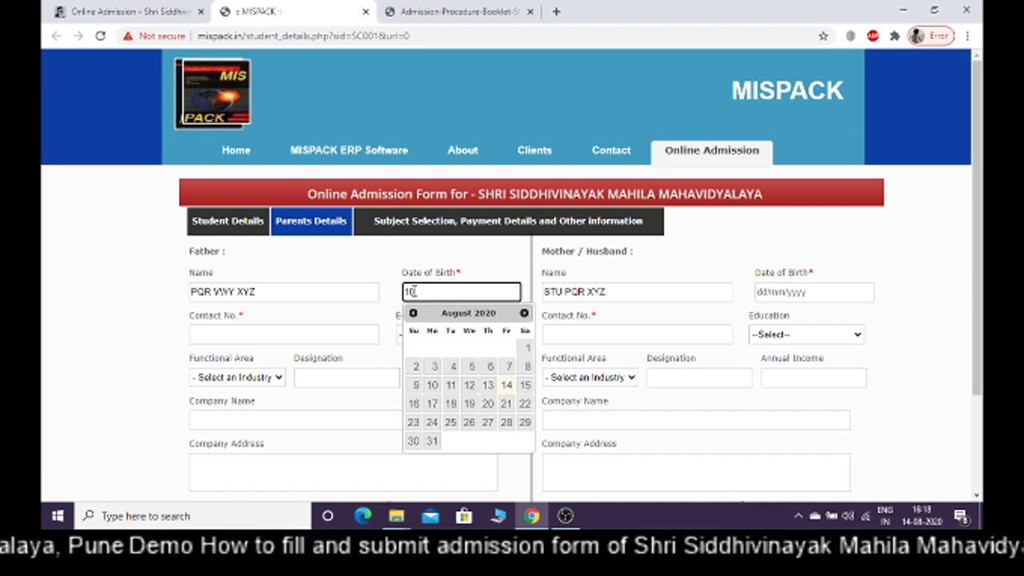
text(0/02/)
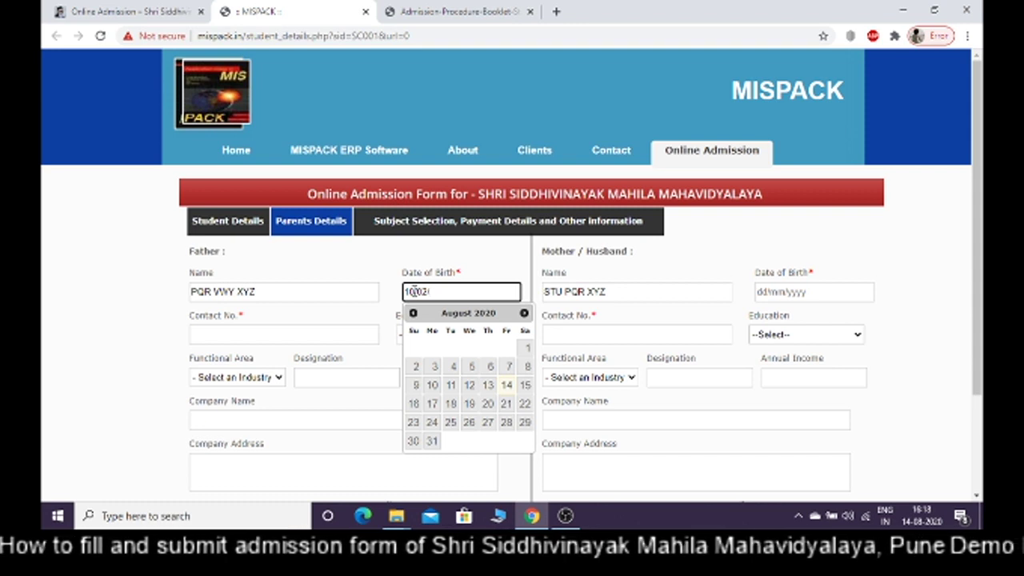
text(1970)
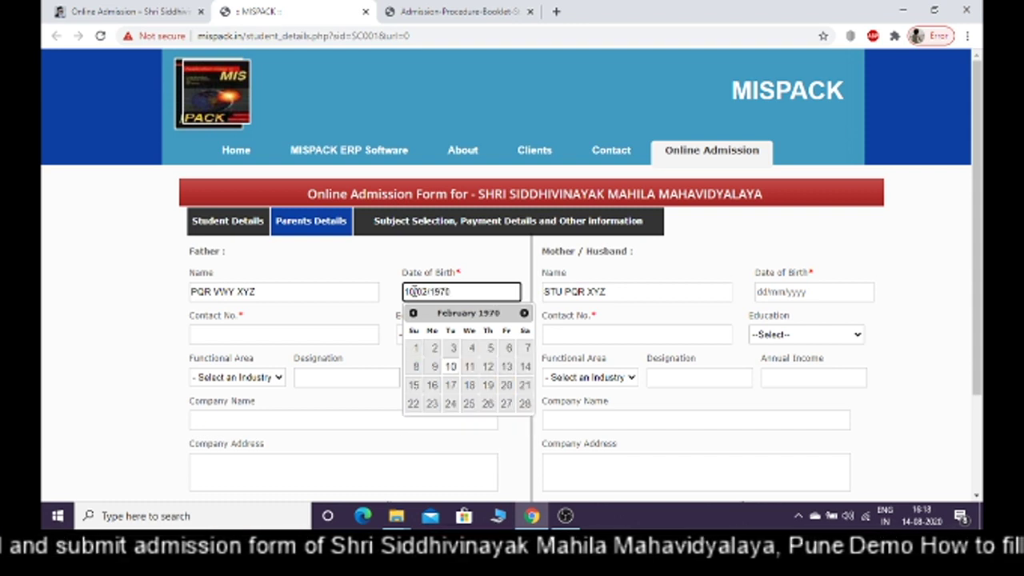
click(333, 320)
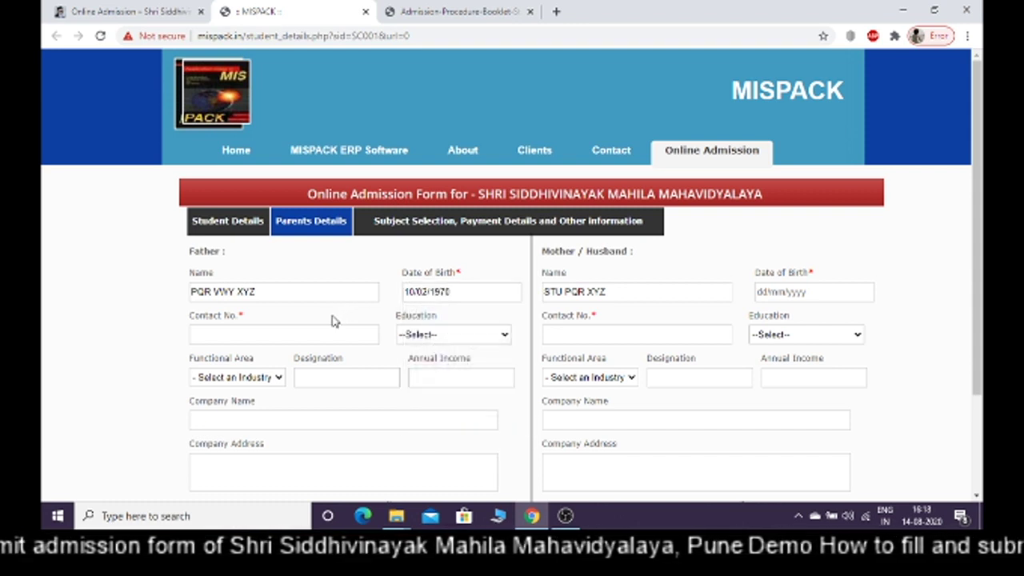
click(296, 335)
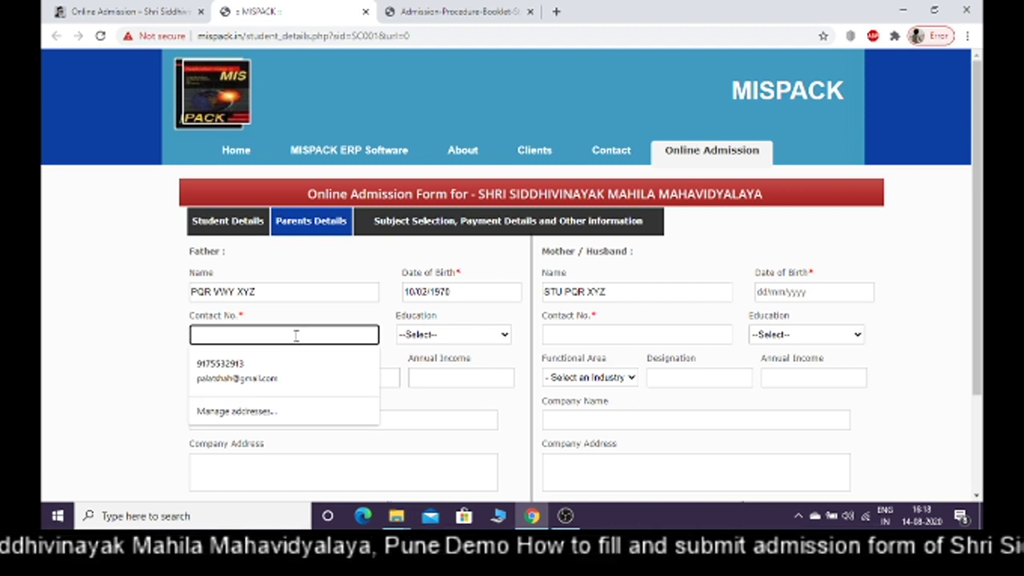
Enter the father's contact number and set his education to Graduation
text(8)
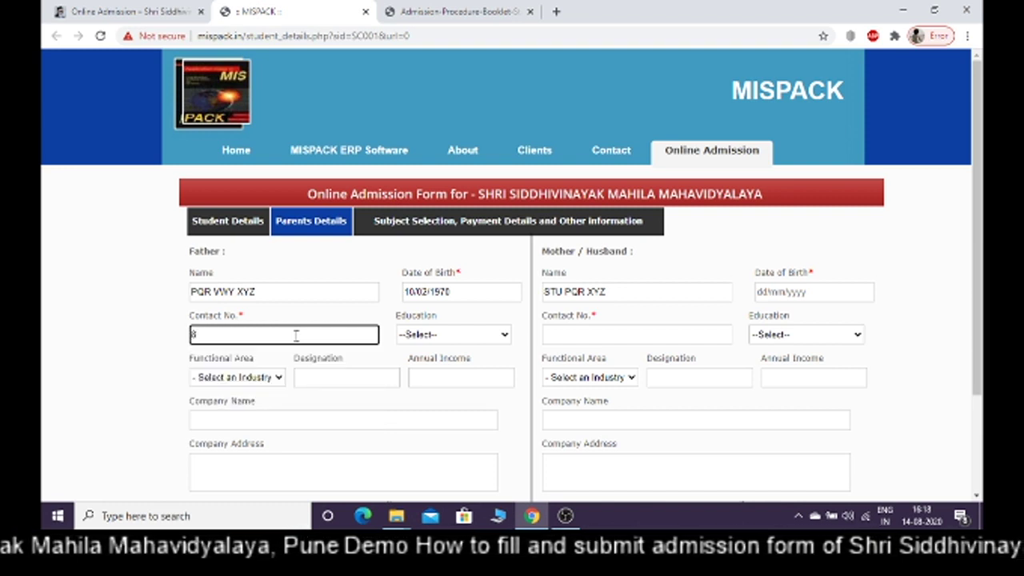
text(88888)
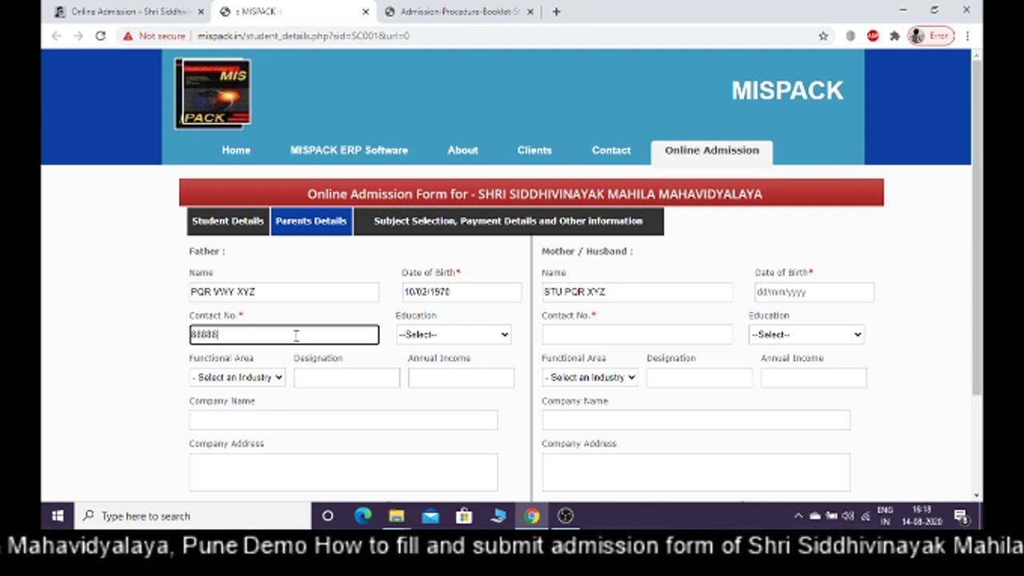
text(8888)
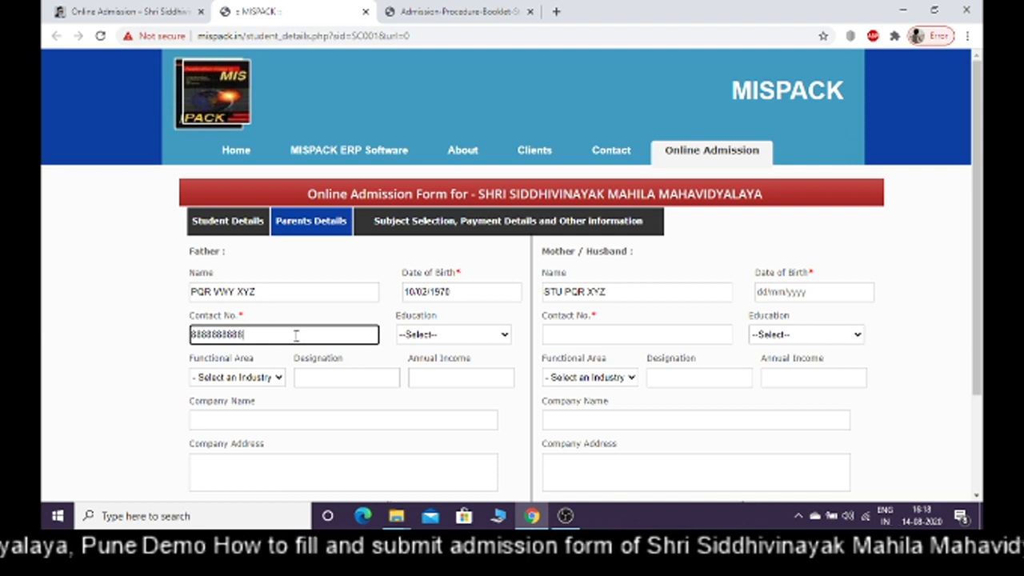
click(440, 336)
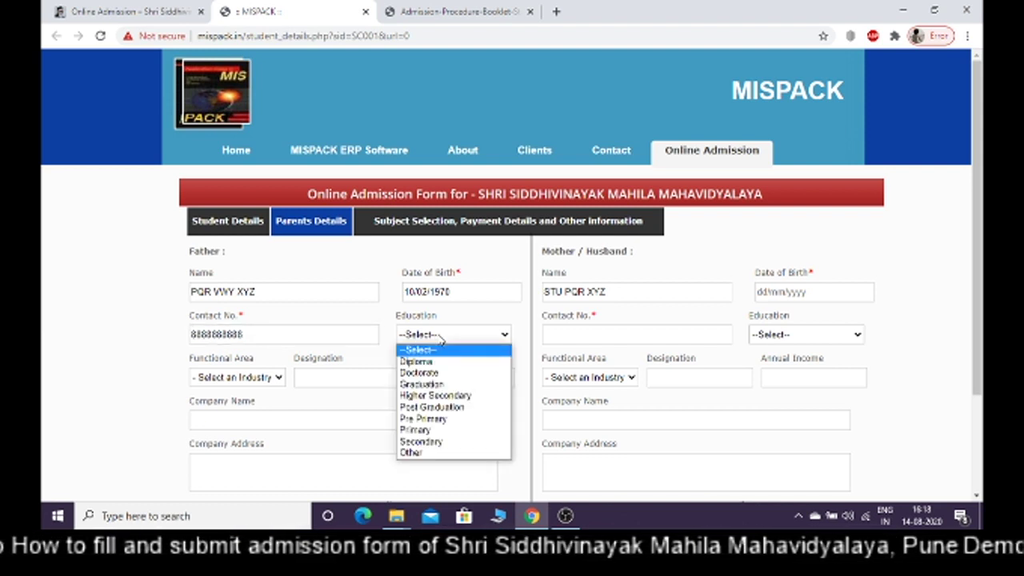
click(421, 384)
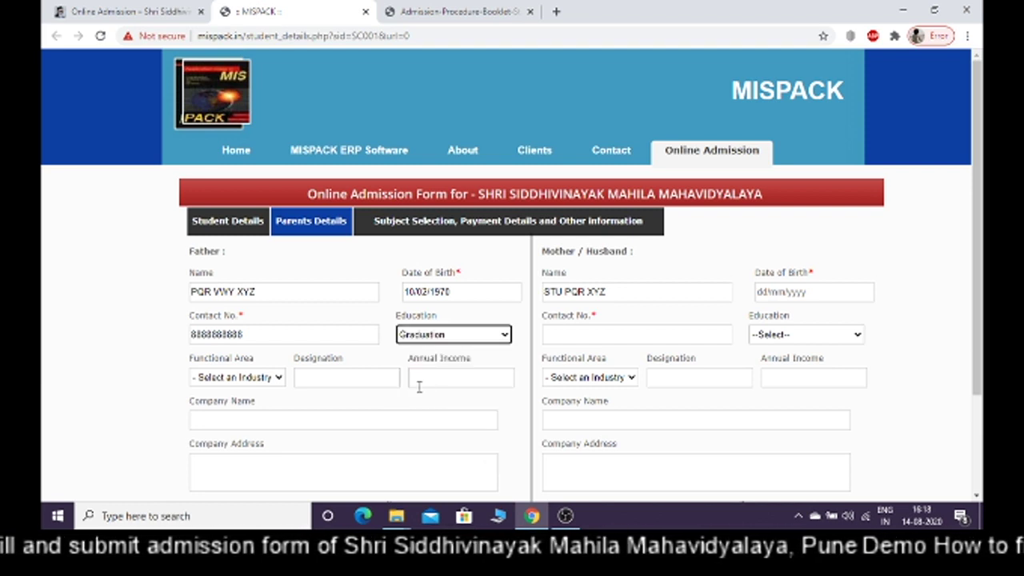
Set the father's functional area to Service, designation EXECUTIVE OFFICER, annual income 500000
click(251, 388)
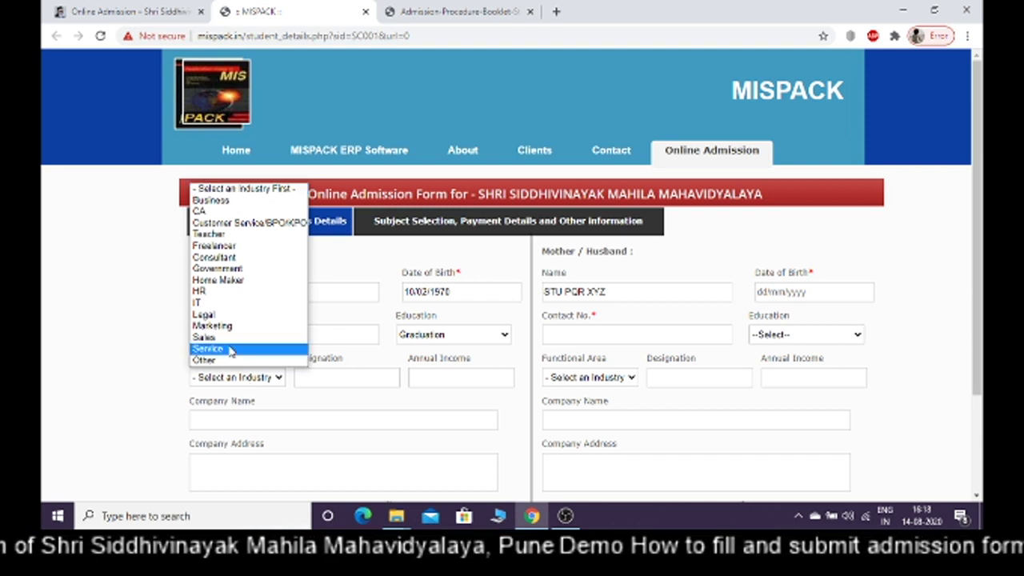
click(230, 350)
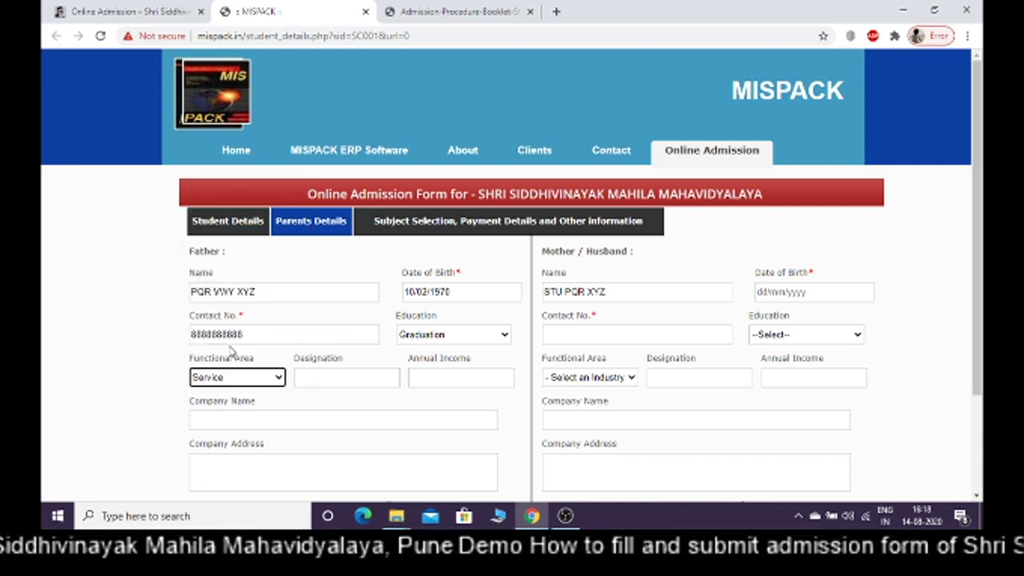
click(321, 381)
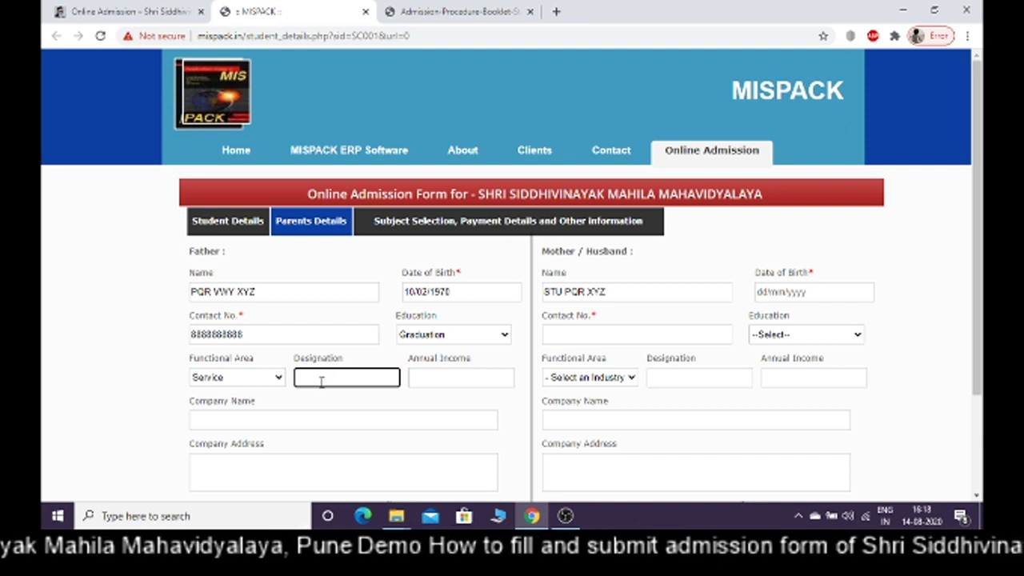
text(E)
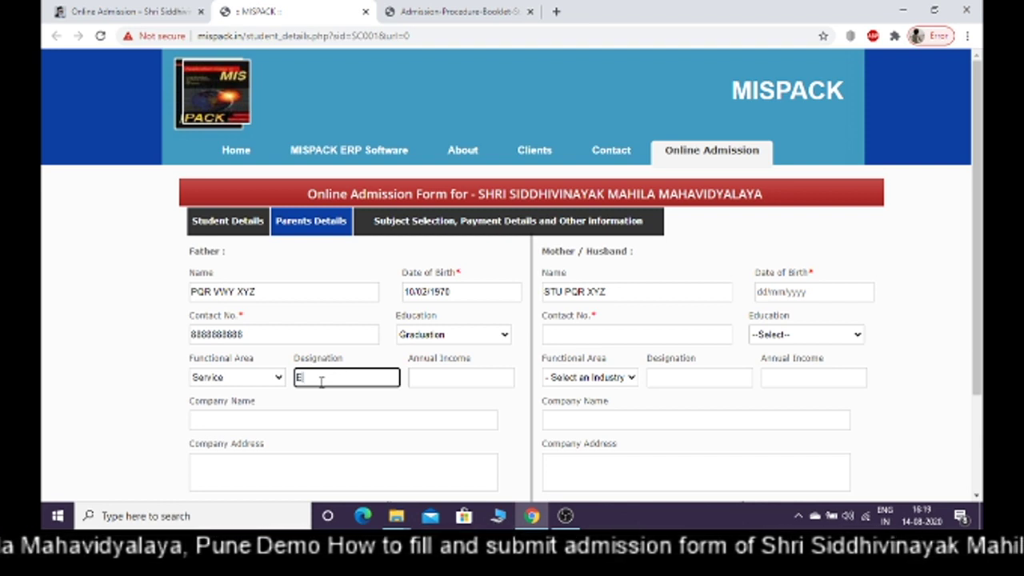
text(XECUTI)
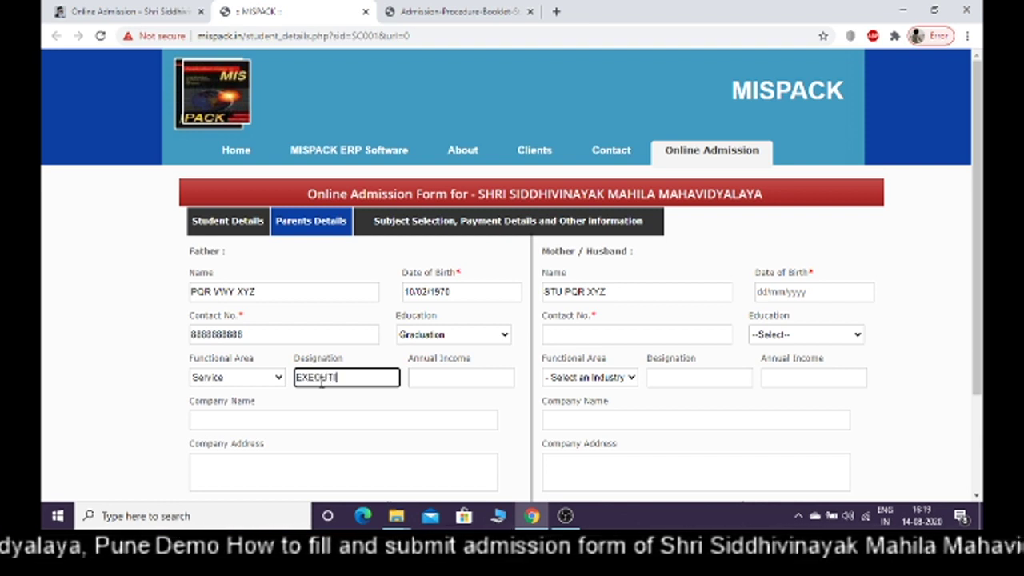
text(VE O)
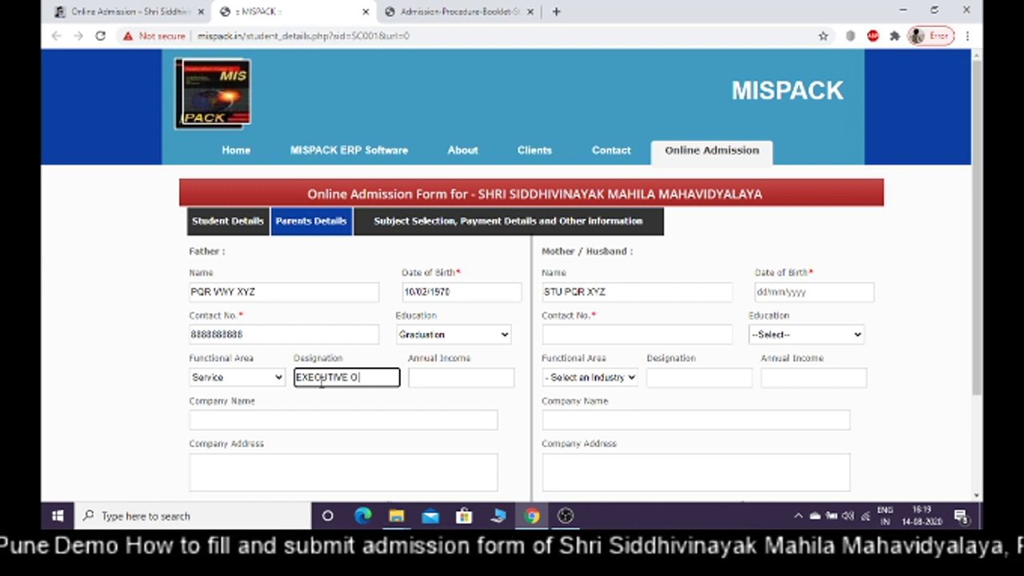
text(FFICER)
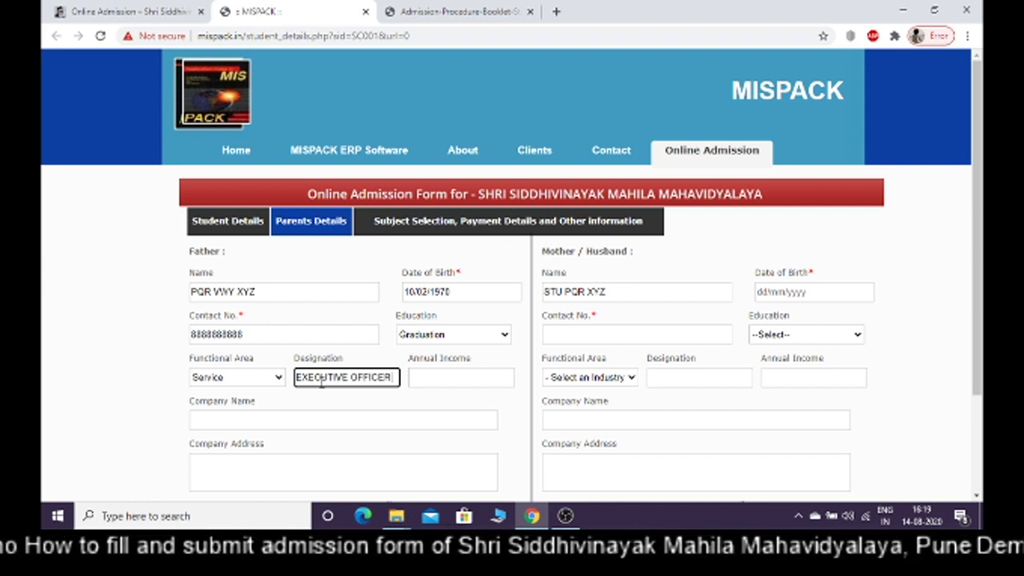
click(430, 381)
text(500000)
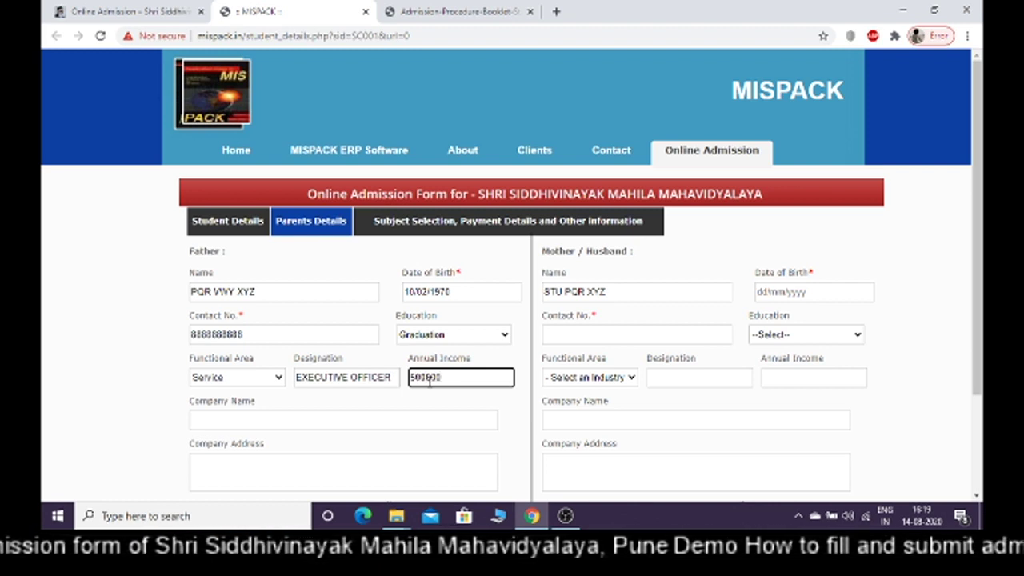
Fill in the father's company name ABC COMPANY LTD and the company's address
click(435, 419)
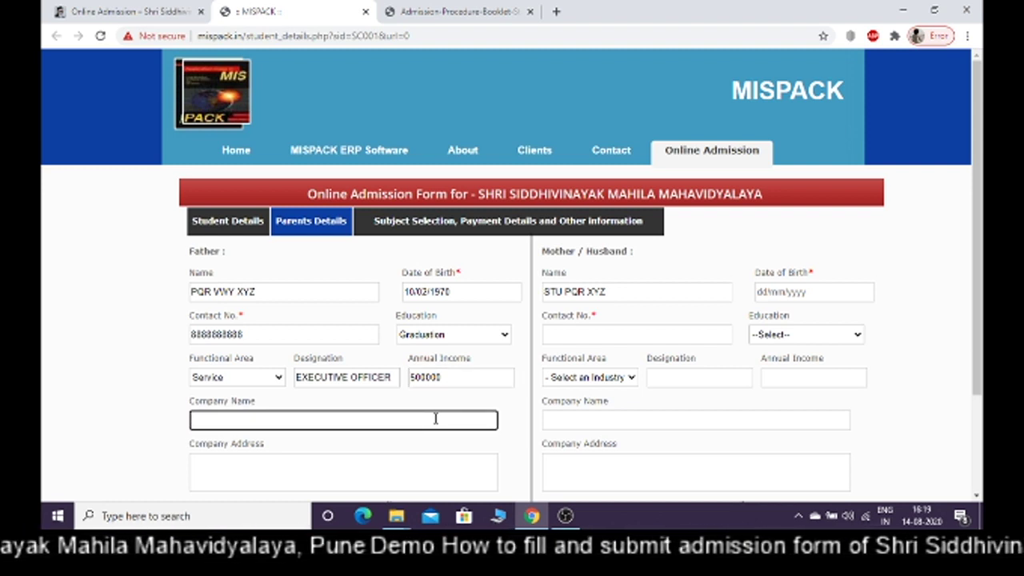
text(ABC )
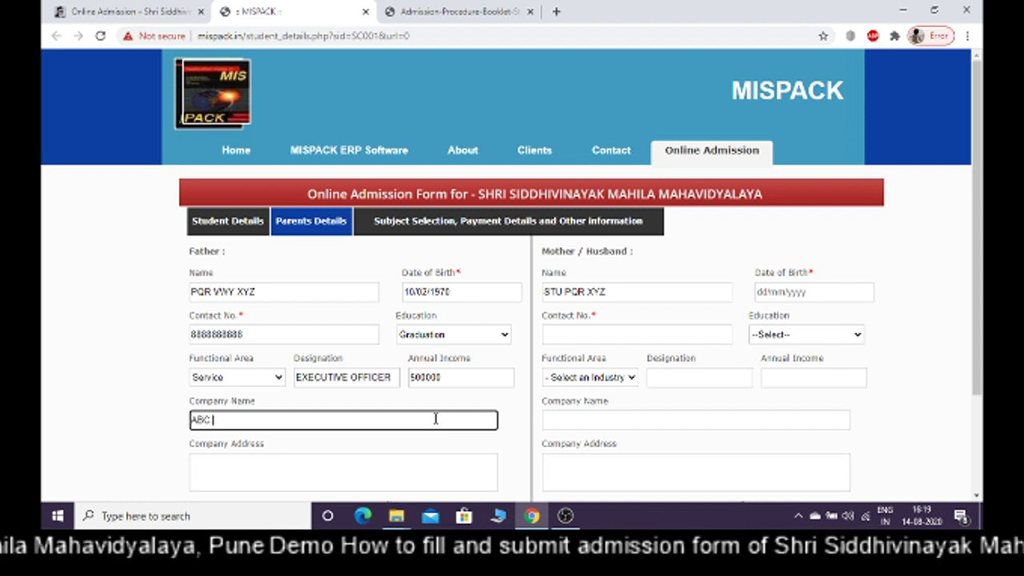
text(COMP)
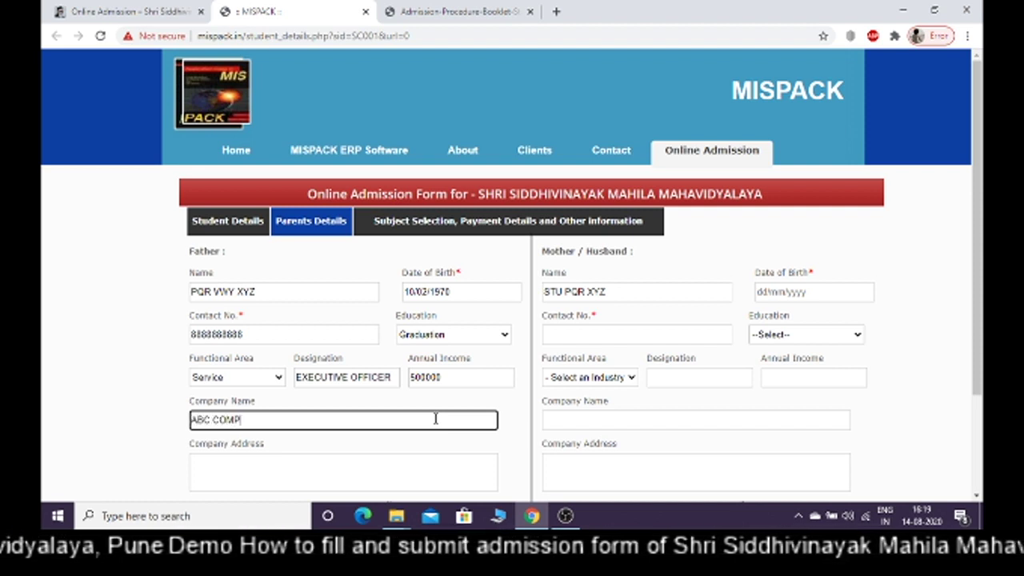
text(ANY LTD)
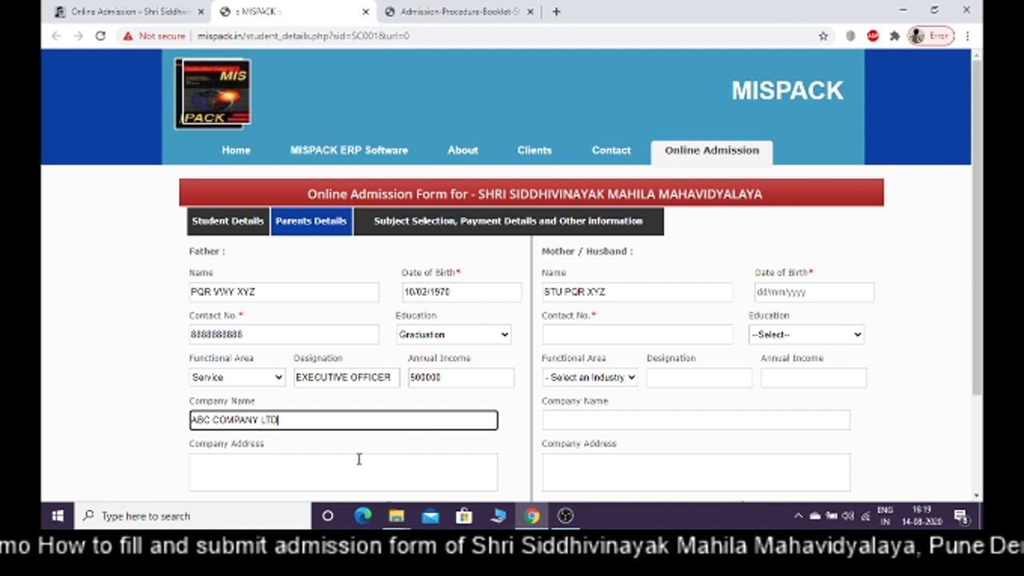
click(357, 458)
text(kaRVENAGAR)
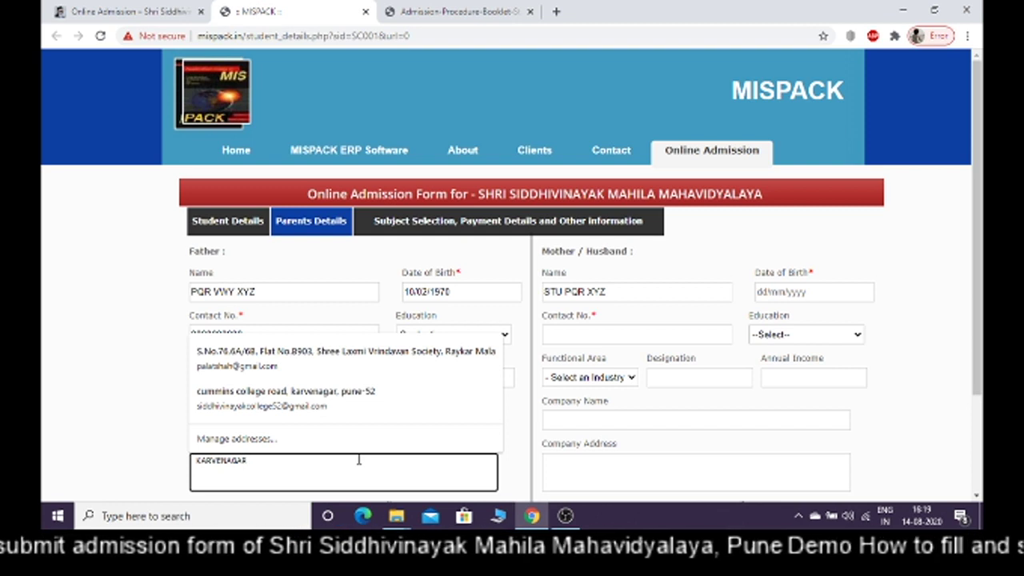
text(, P)
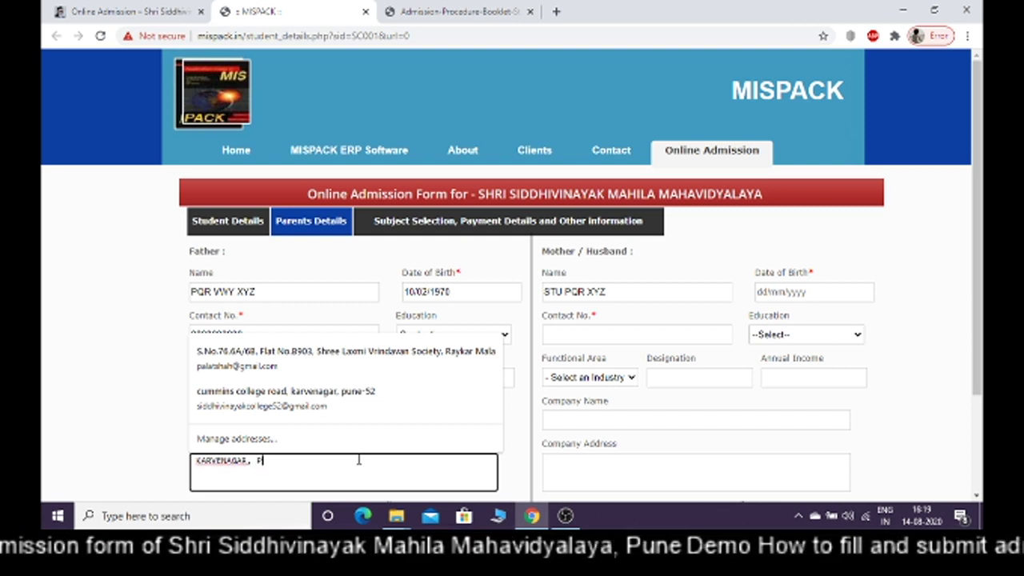
text(UNE-52)
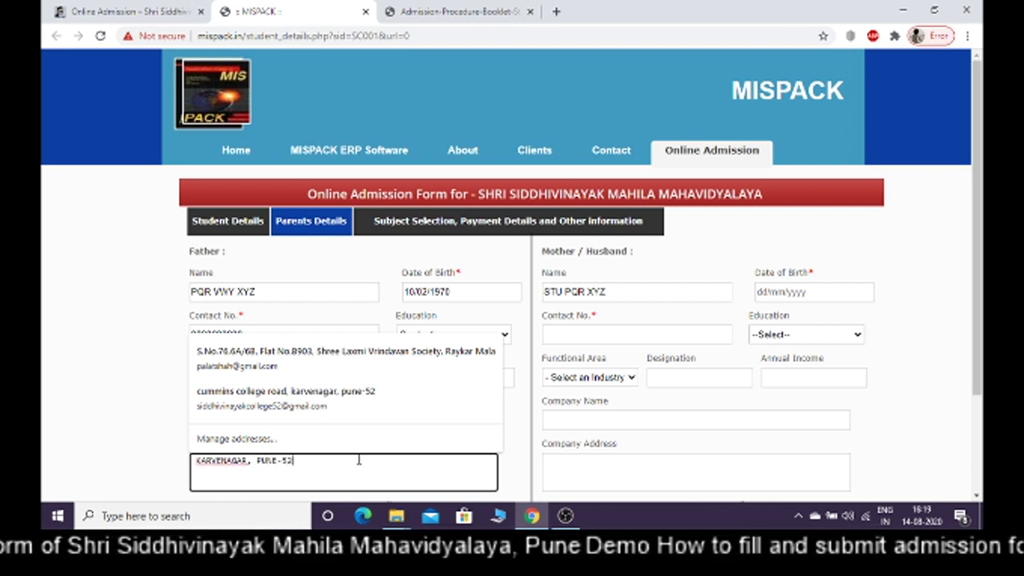
drag(978, 359, 976, 435)
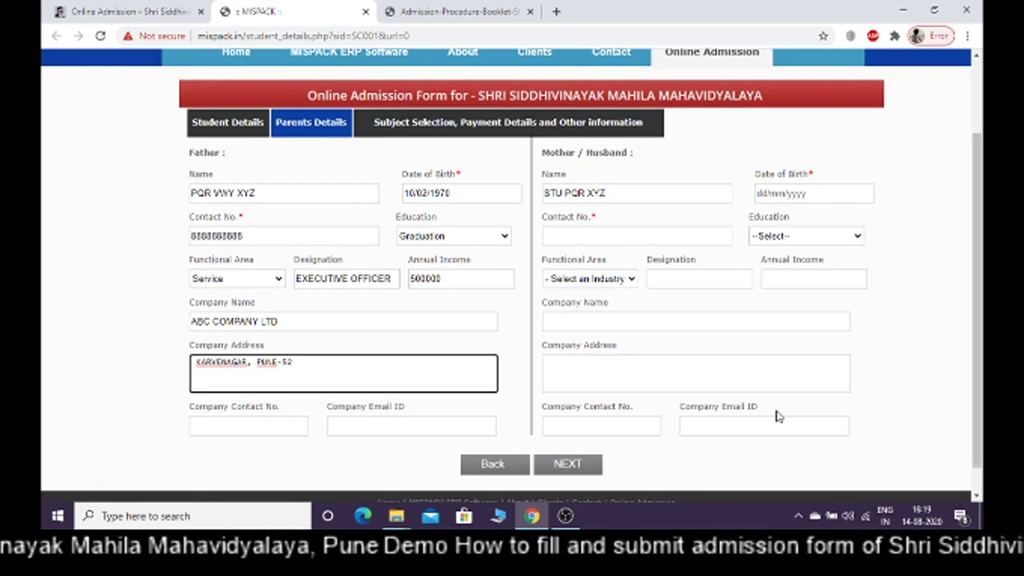
click(284, 426)
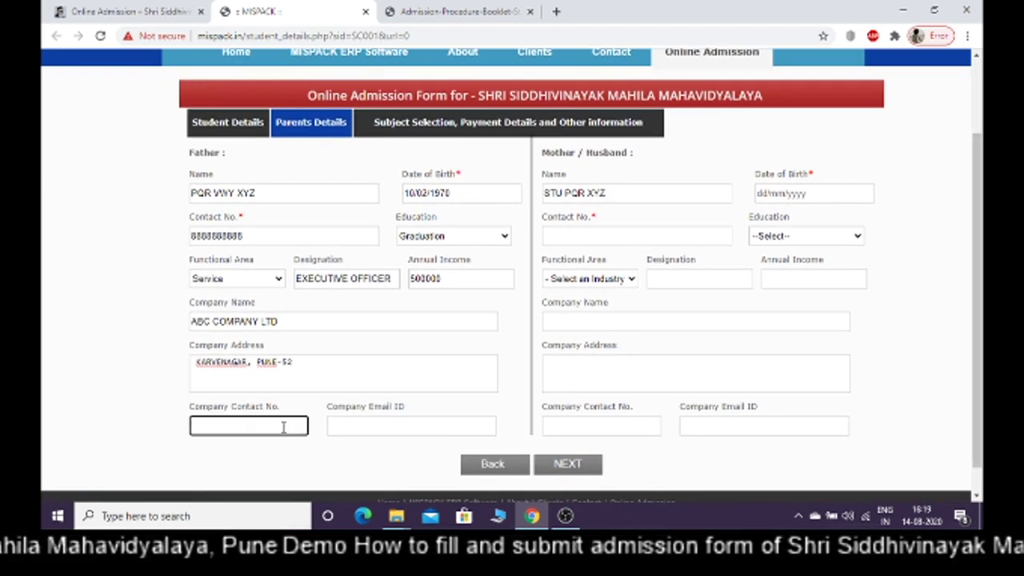
click(386, 431)
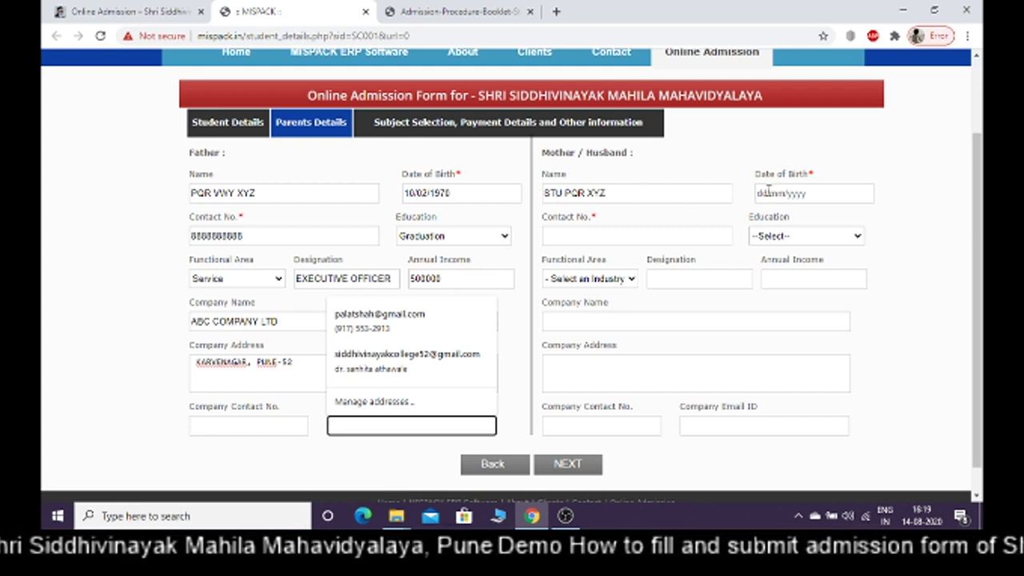
click(768, 193)
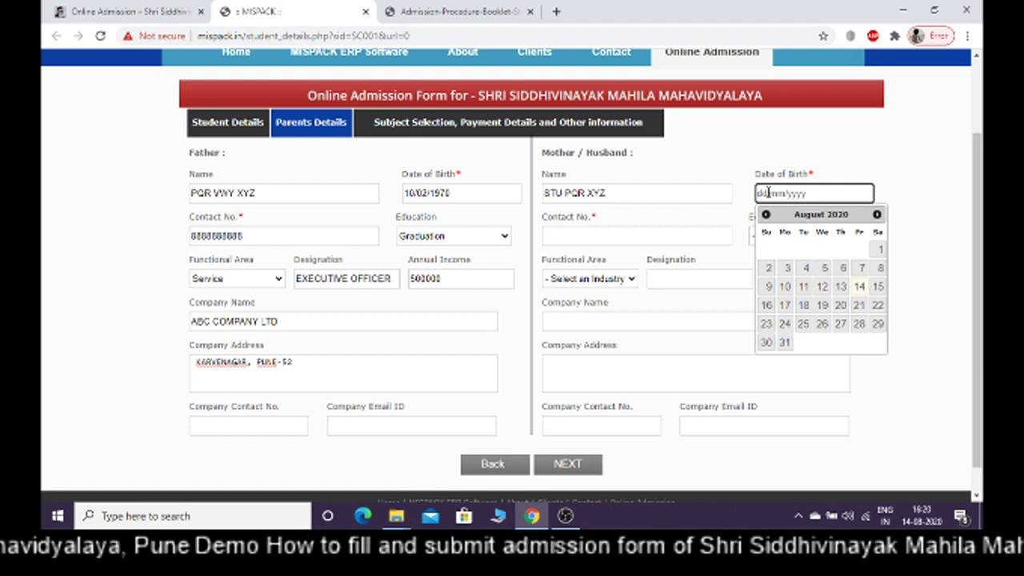
text(11/)
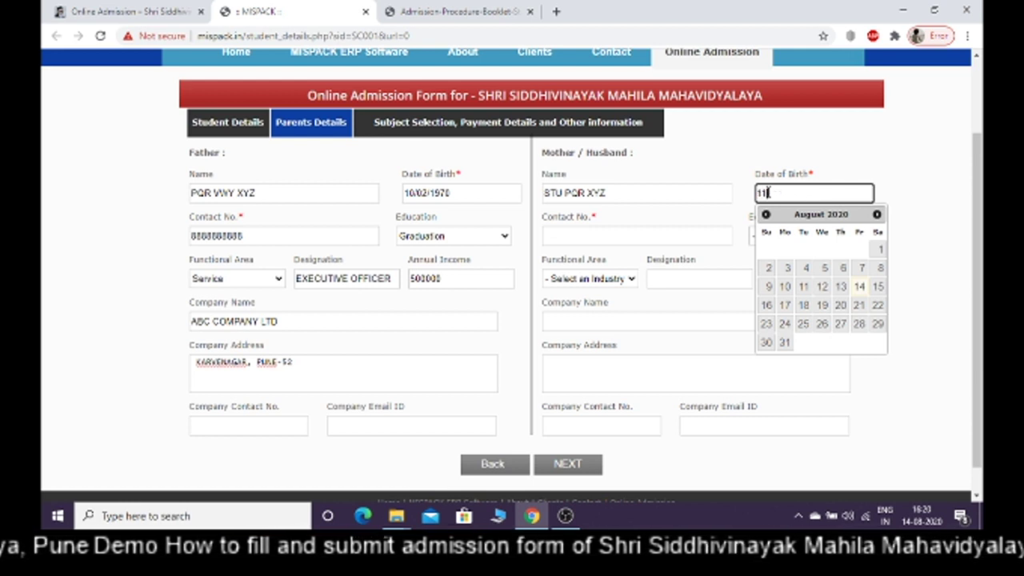
text(05/)
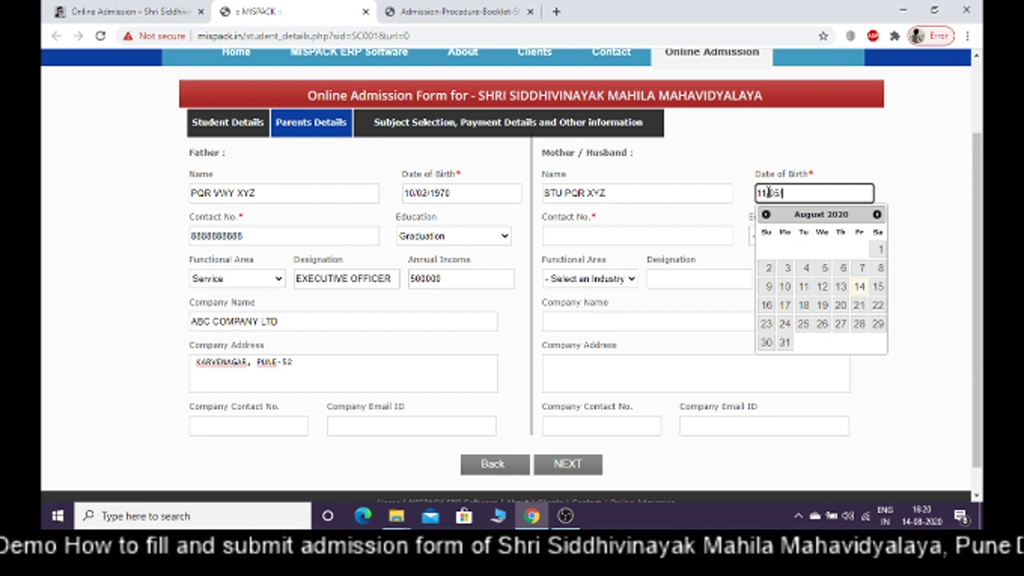
text(197)
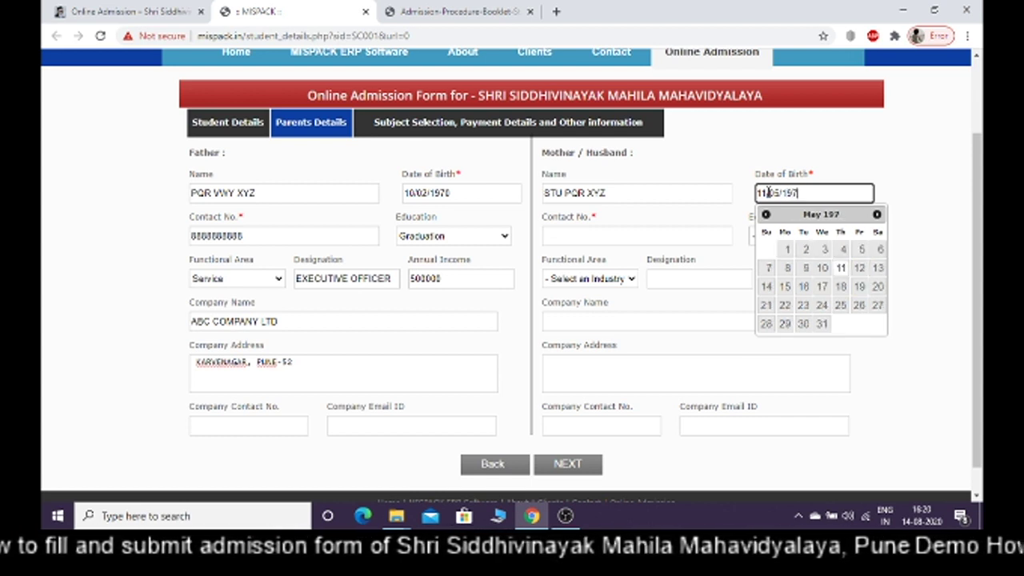
text(3)
scroll(680, 212, down, 1)
click(684, 205)
click(647, 222)
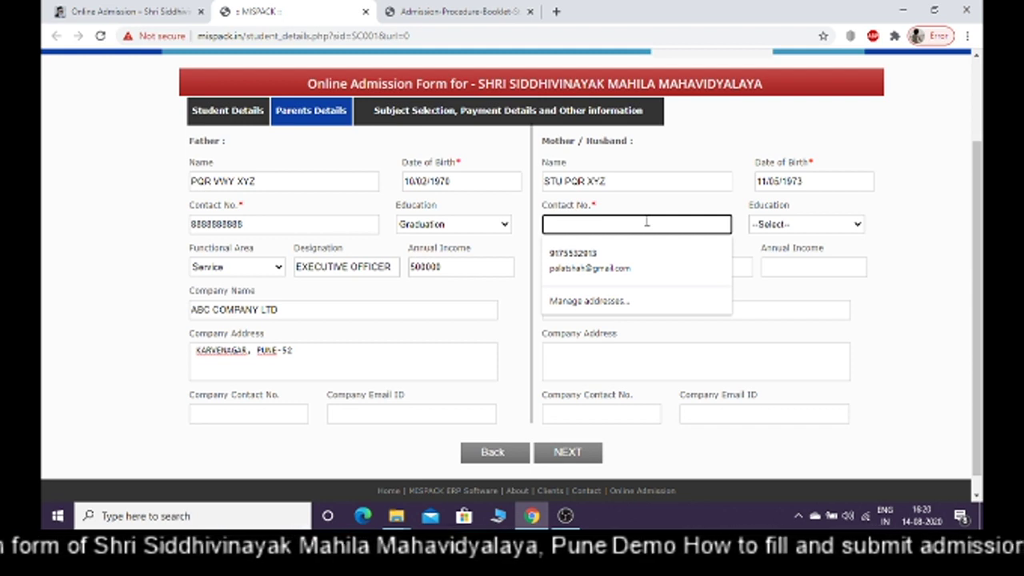
Enter the mother's contact number, education Graduation and functional area Other
text(99)
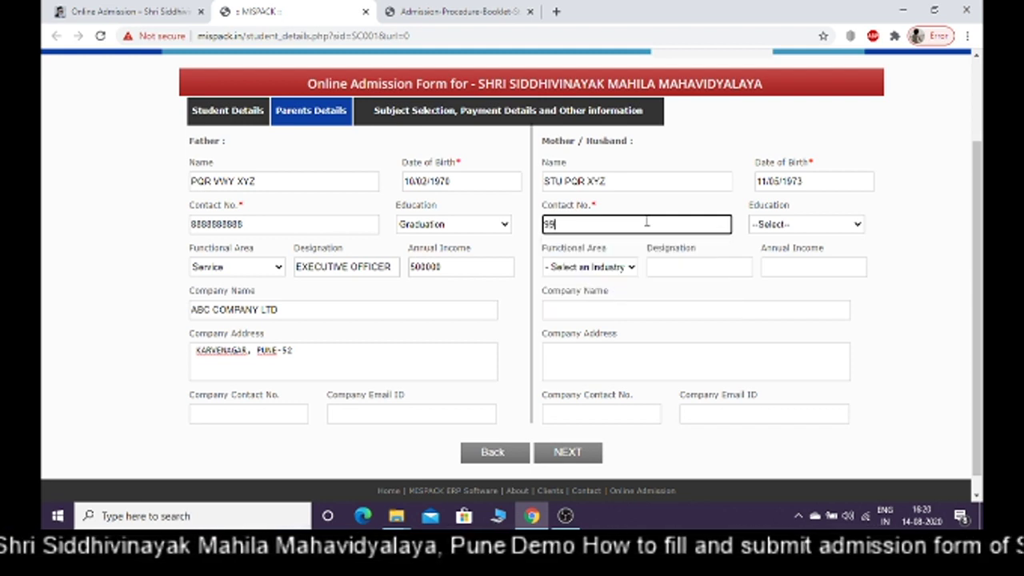
text(999999)
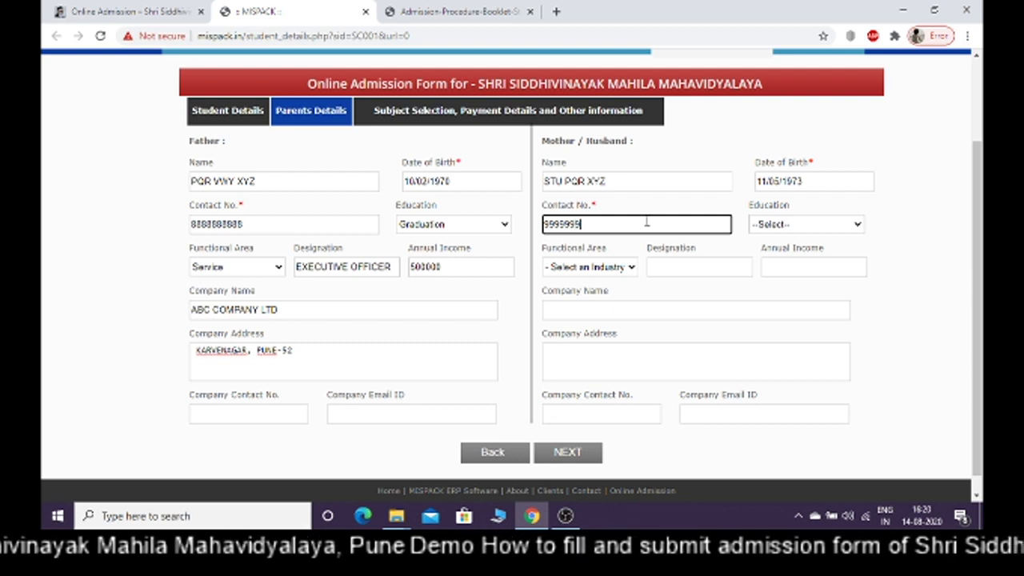
text(99)
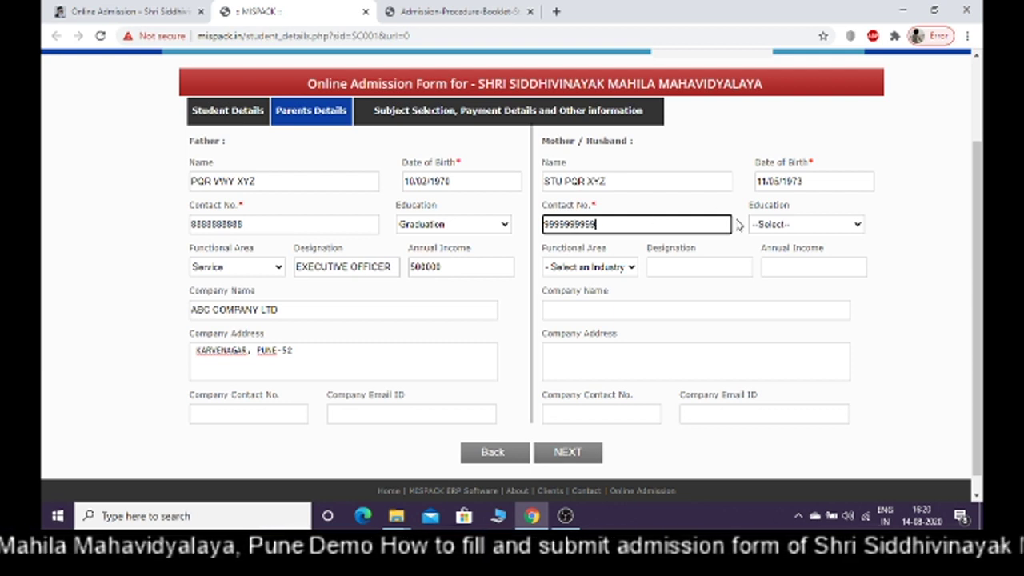
click(767, 227)
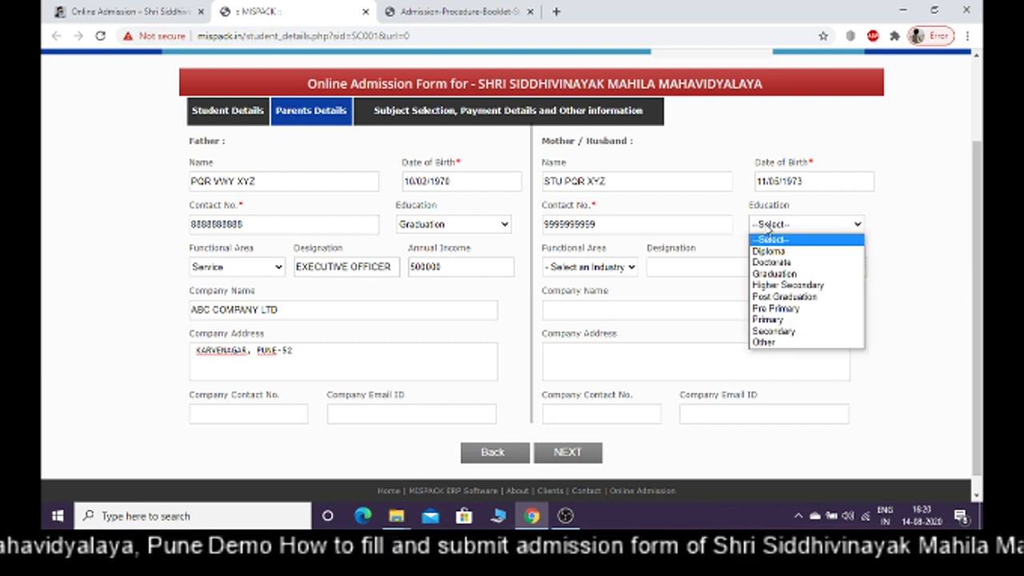
click(772, 274)
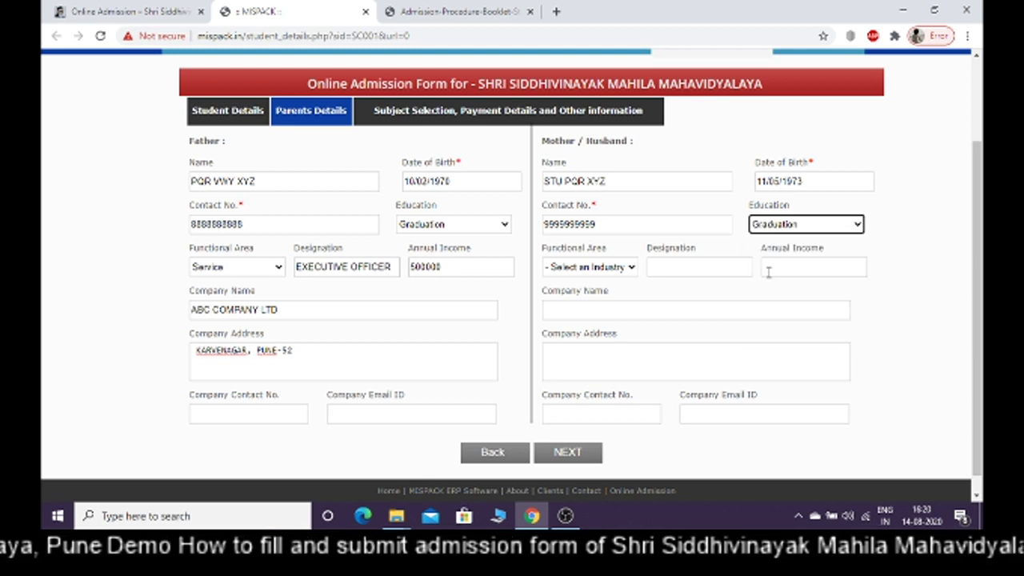
click(601, 267)
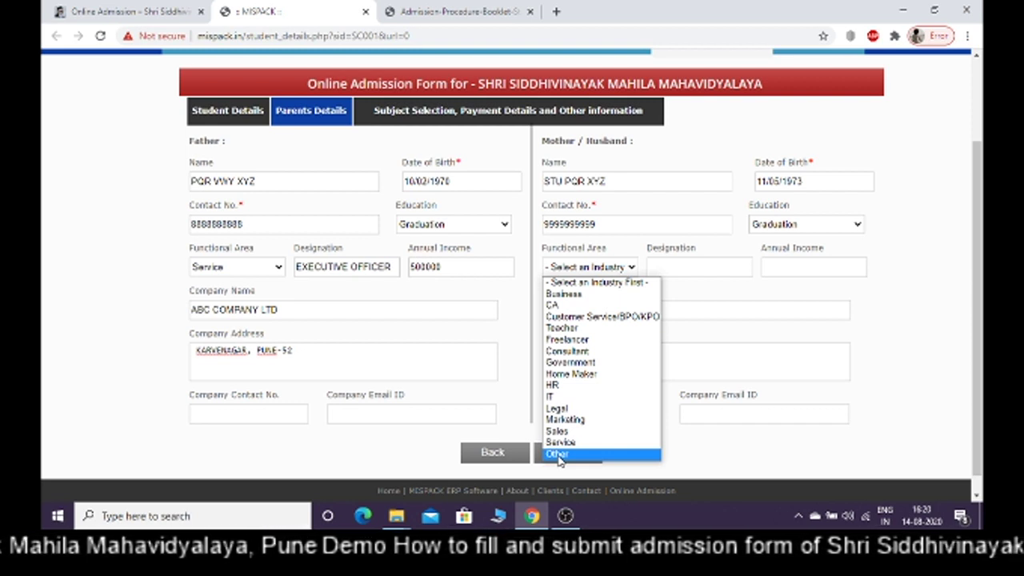
click(558, 453)
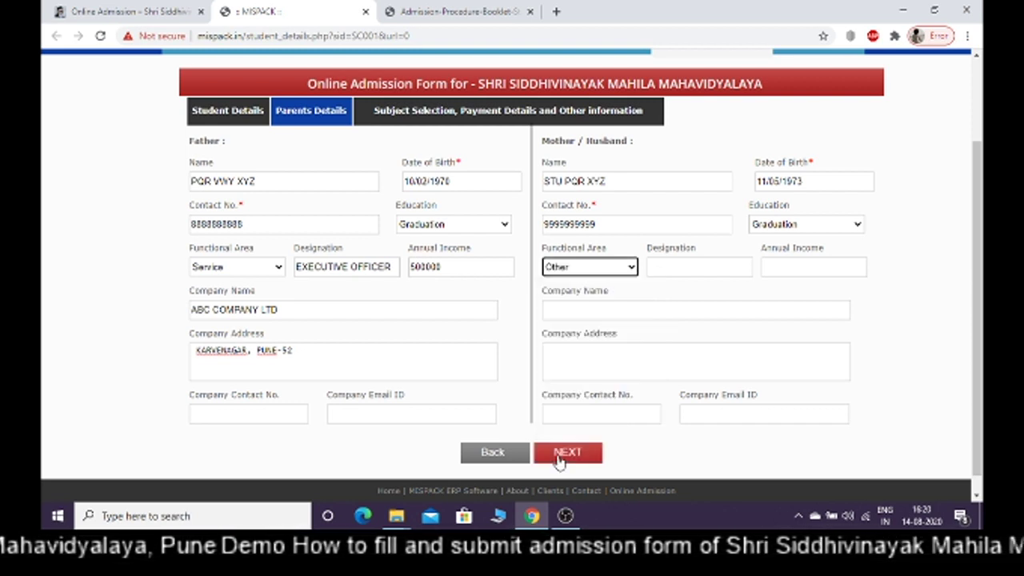
Leave the mother's designation and company fields empty and continue to Subject Selection and Payment
click(697, 270)
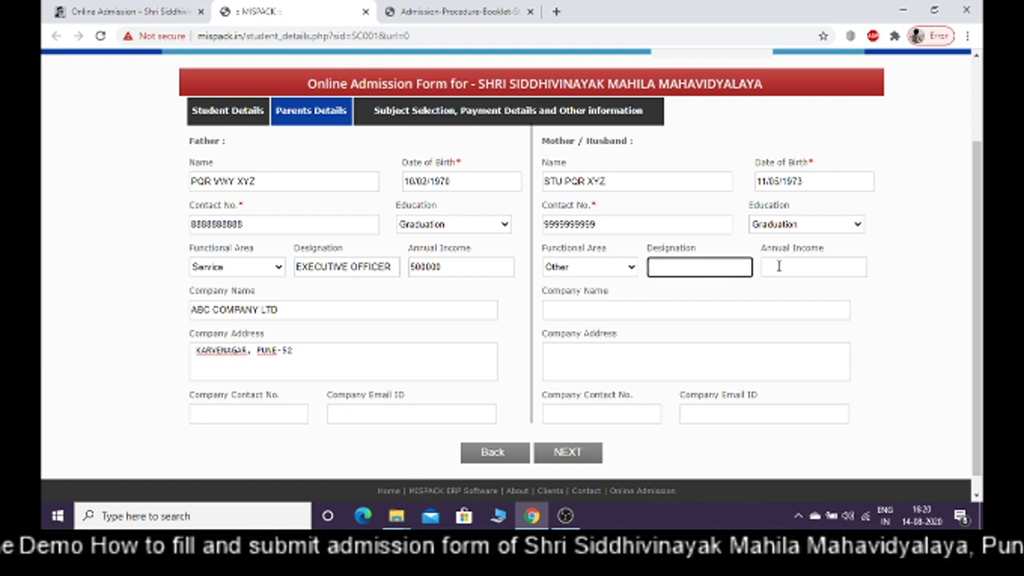
click(645, 312)
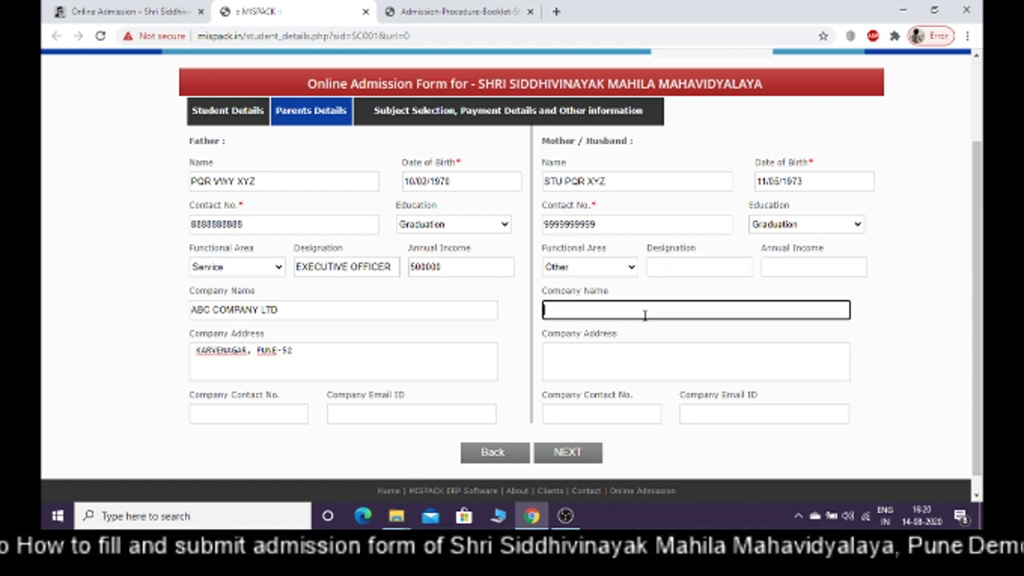
click(607, 357)
click(509, 398)
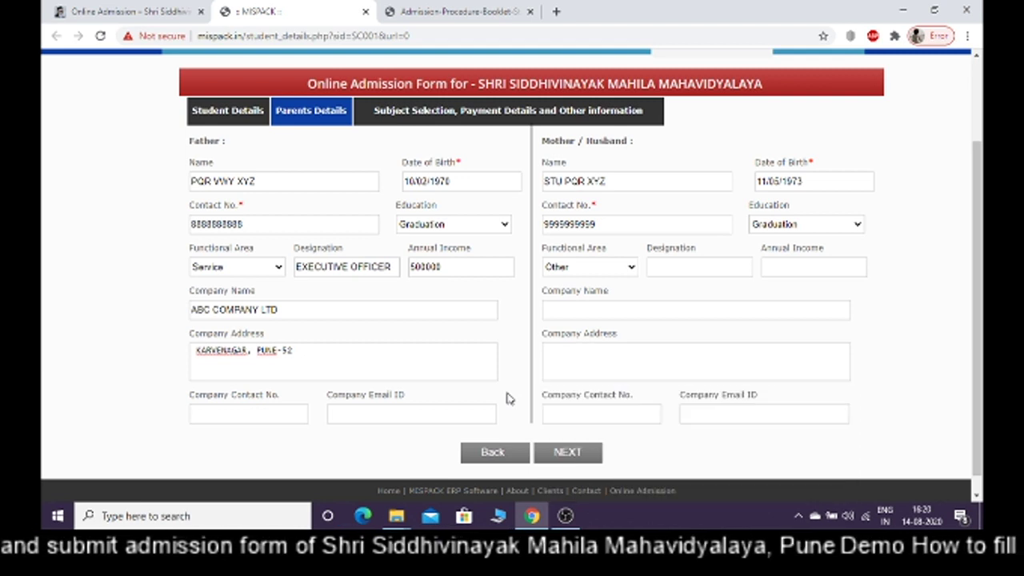
click(580, 411)
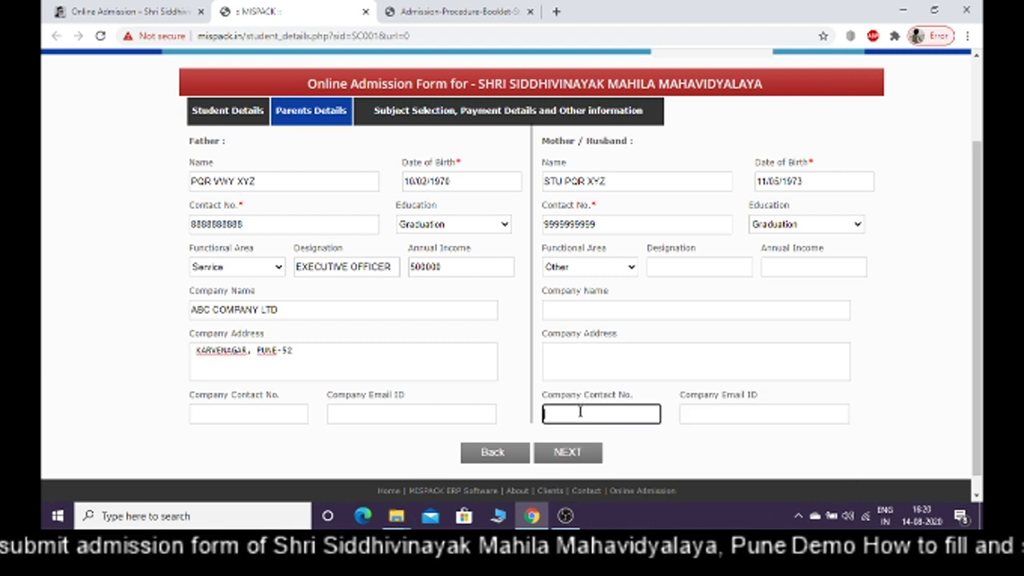
click(714, 412)
click(629, 449)
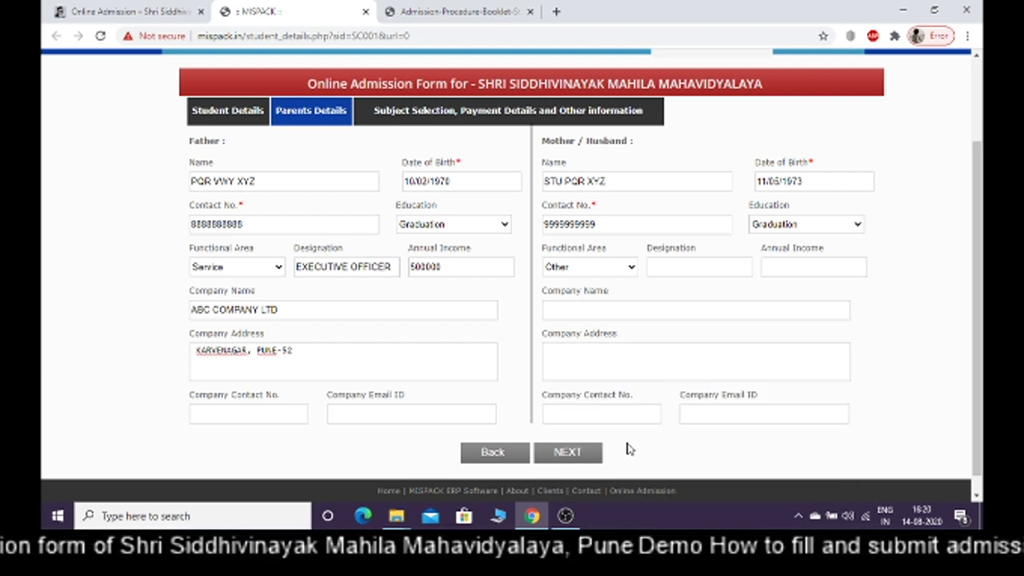
click(580, 453)
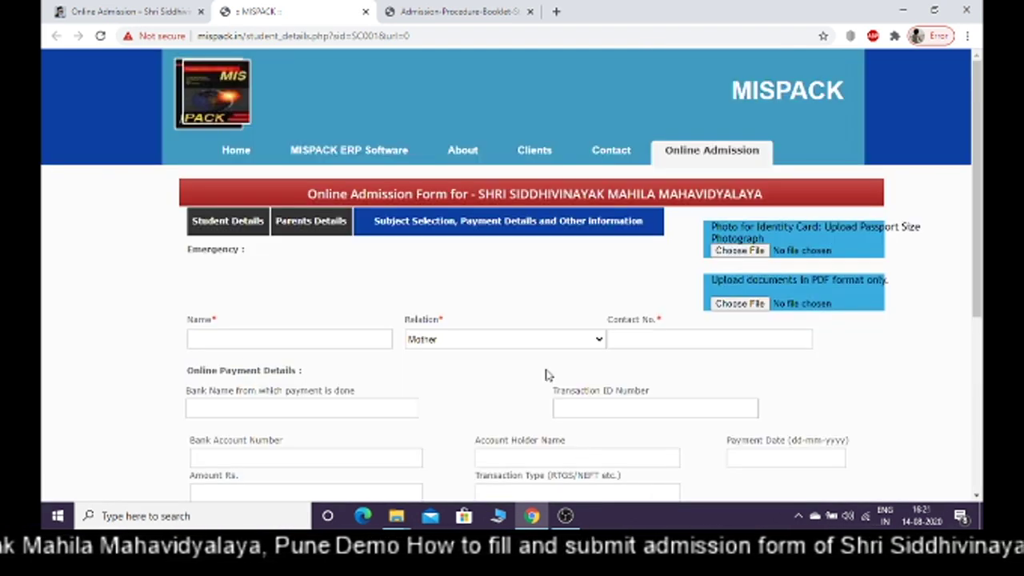
Enter the emergency contact's name, relation Father, and their contact number
drag(978, 243, 984, 302)
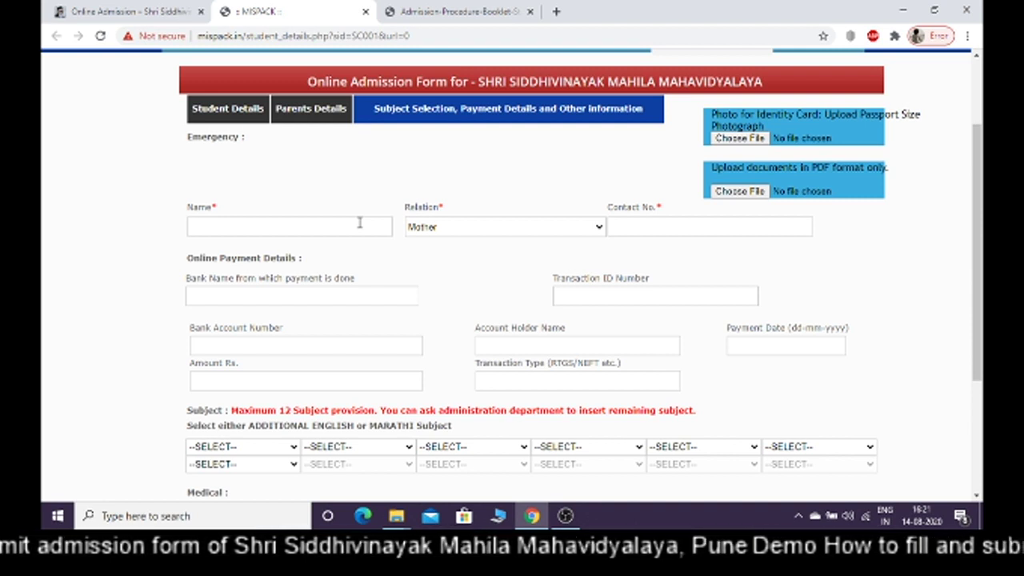
click(311, 228)
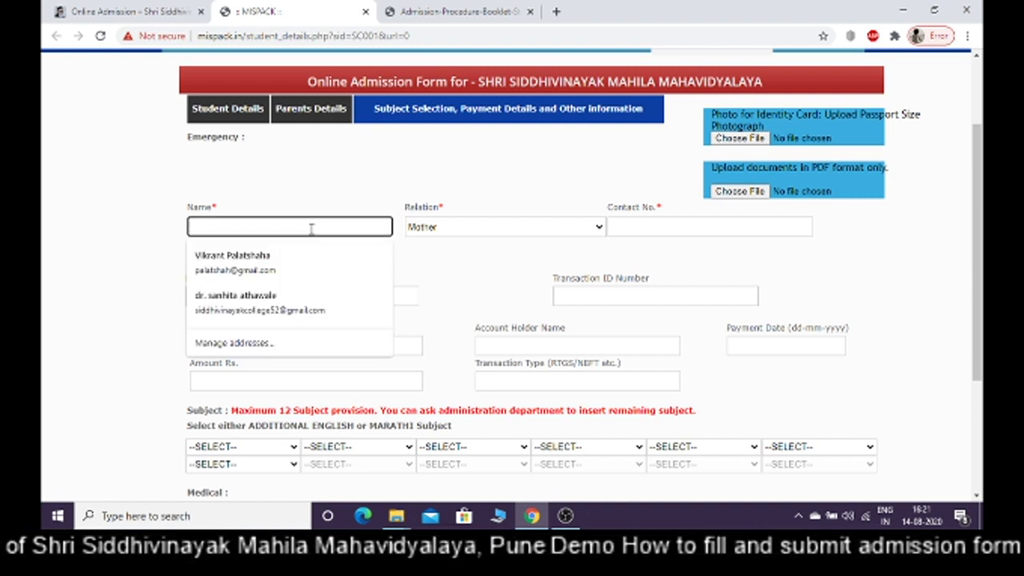
text(PQR)
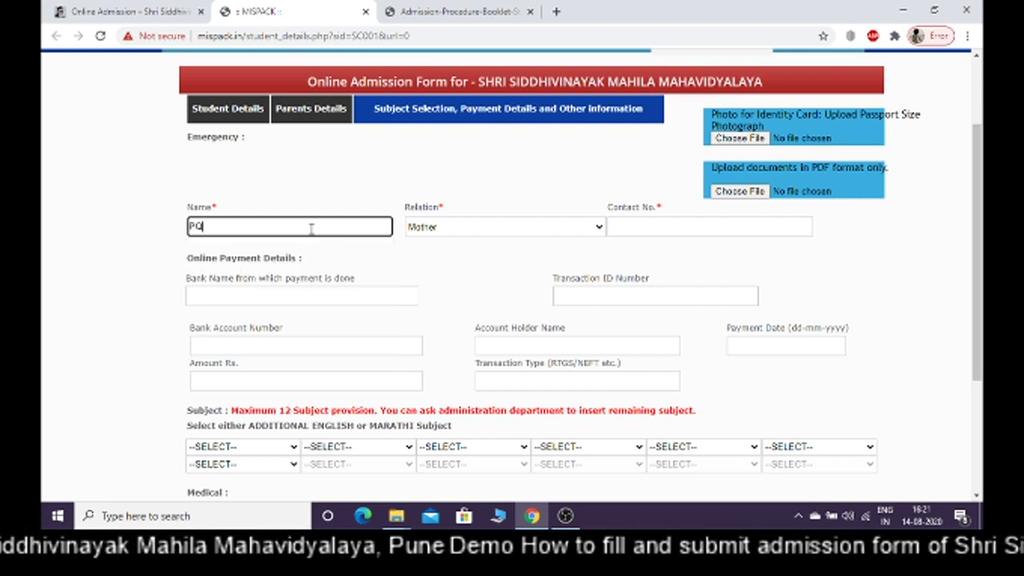
click(459, 227)
click(445, 254)
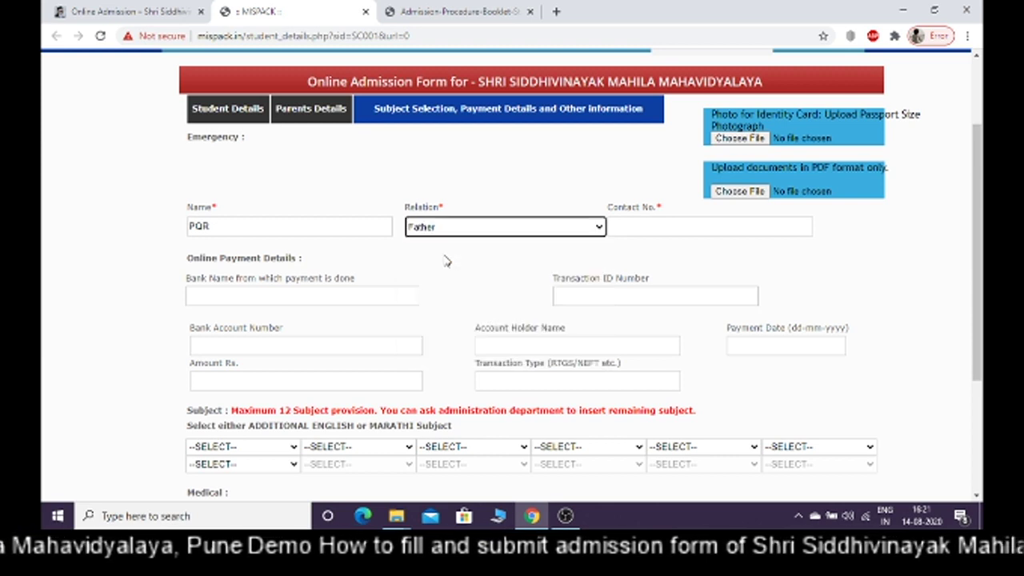
click(648, 224)
text(885)
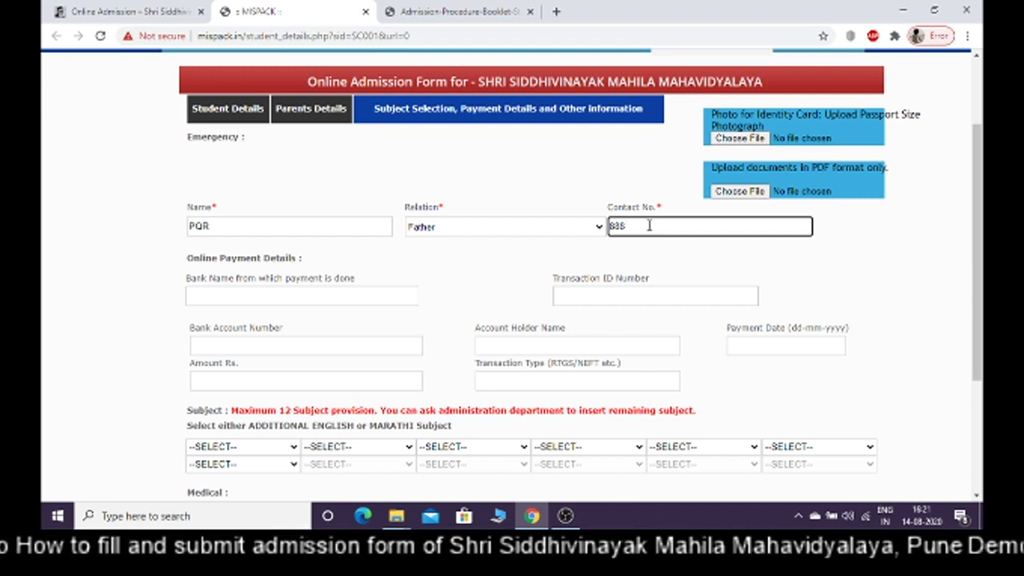
text(88888)
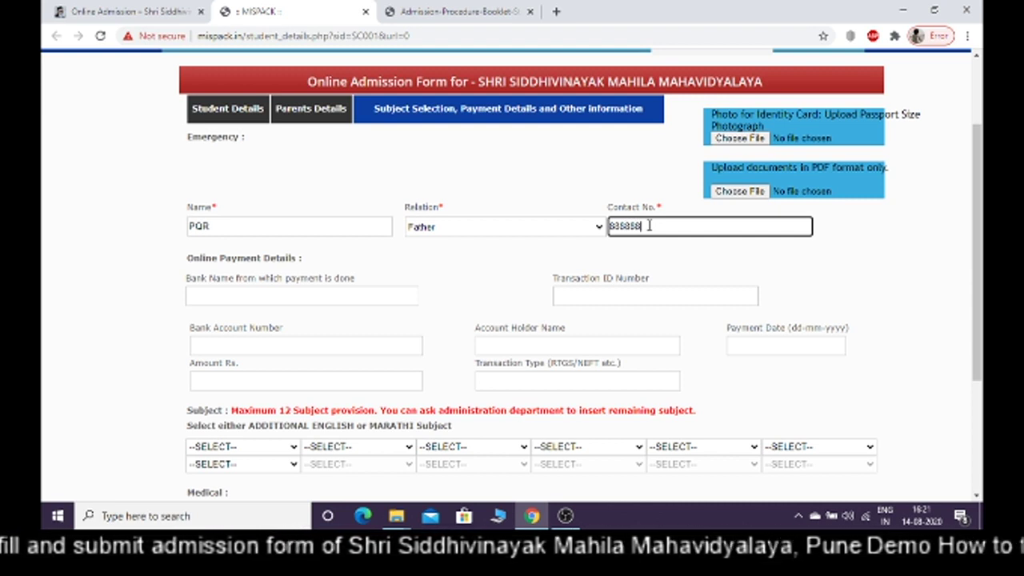
text(88)
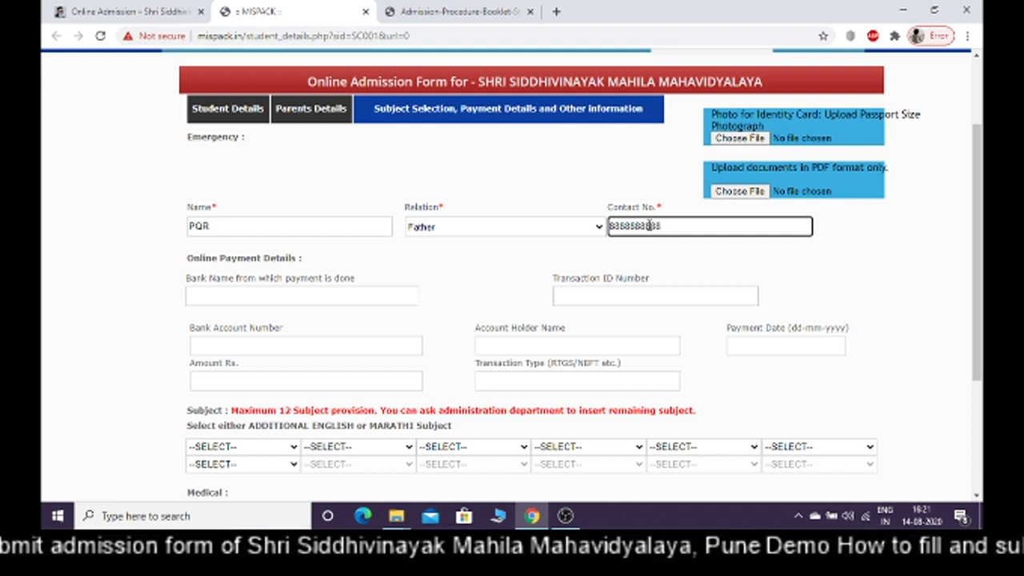
click(547, 248)
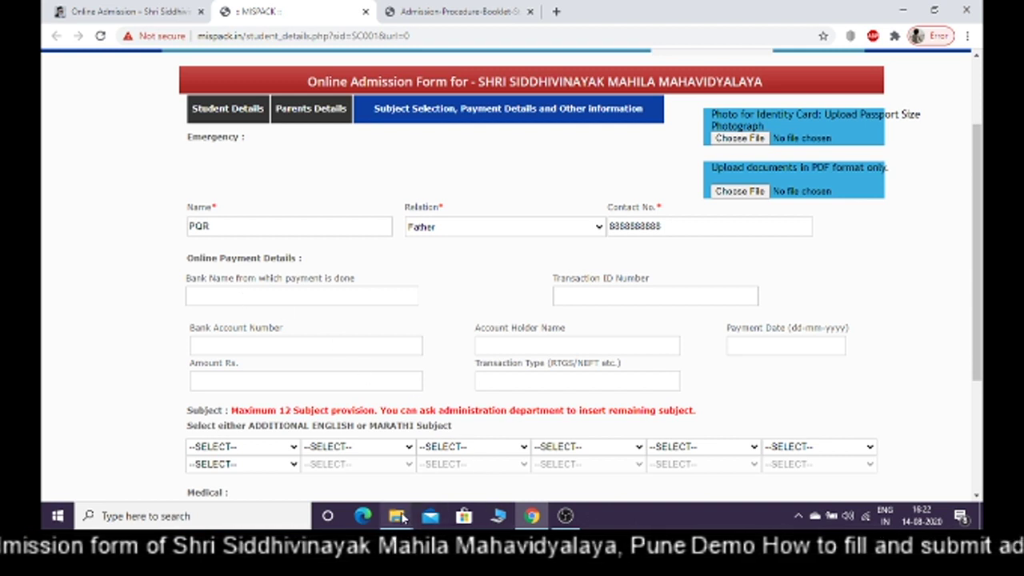
mouse_move(403, 518)
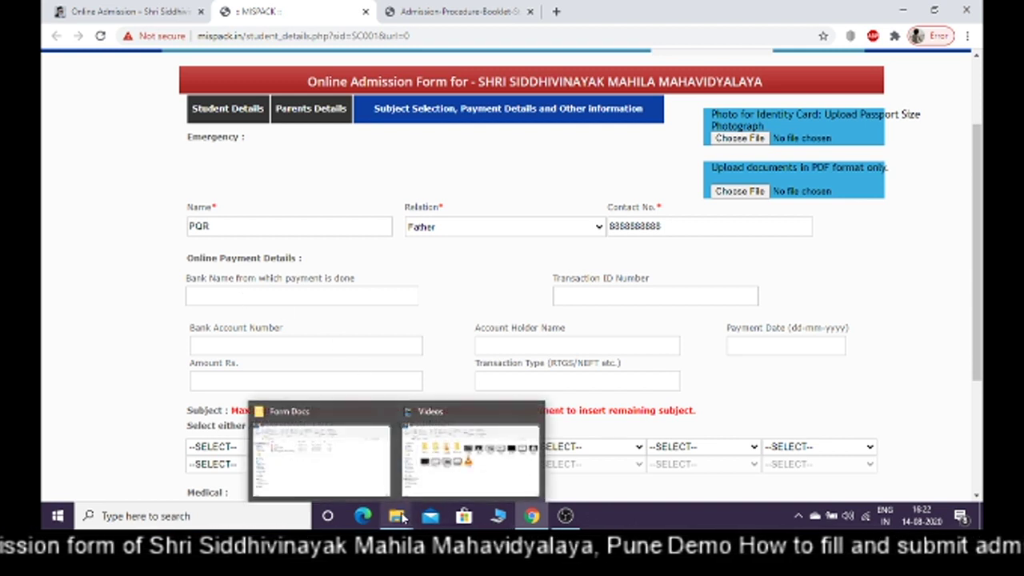
Open Payment Receiptt.pdf from the Form Docs folder in File Explorer
click(362, 482)
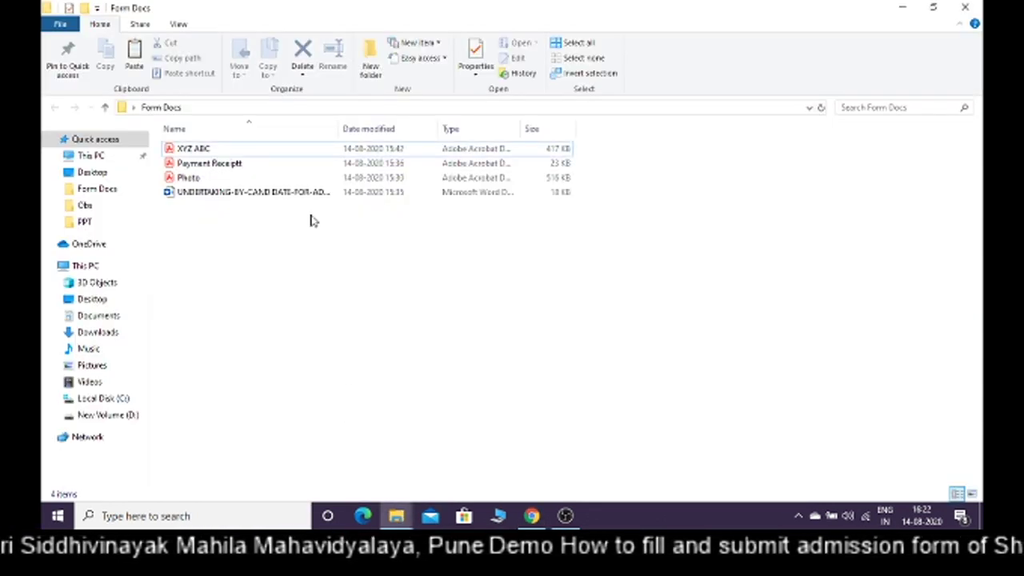
click(260, 165)
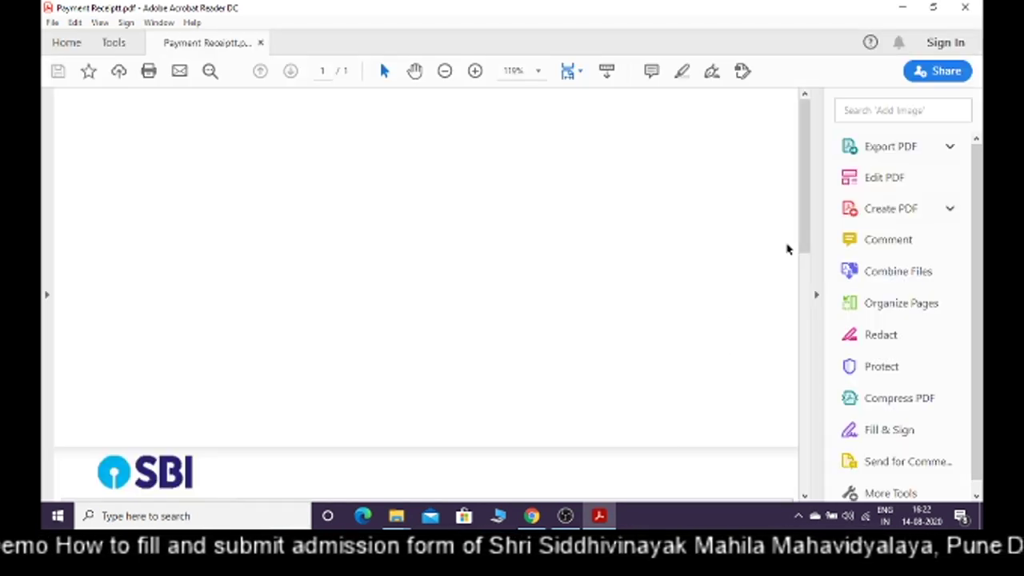
View the receipt's SBI transaction table at 100% zoom, then switch back to Chrome
drag(806, 218, 805, 340)
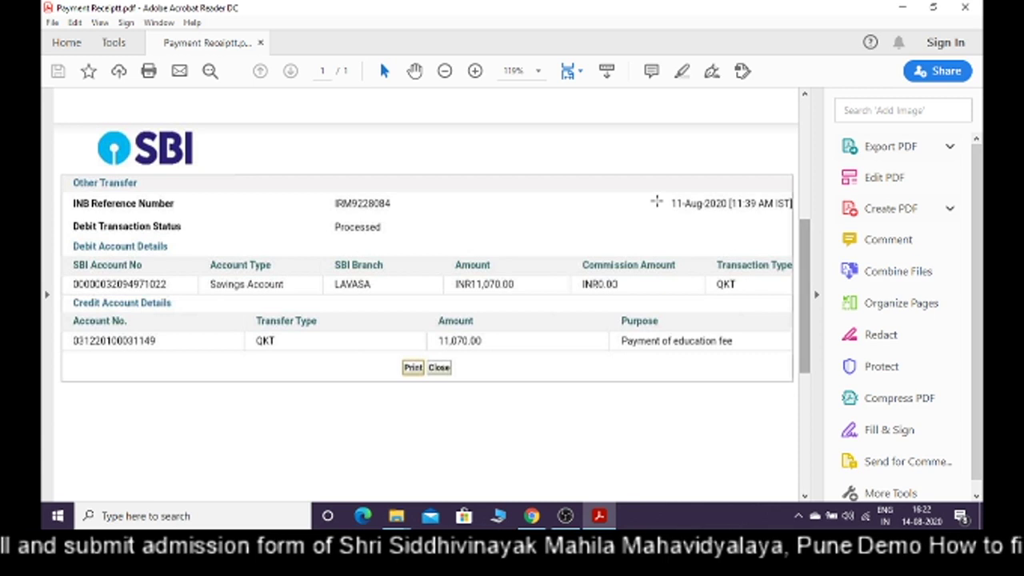
click(539, 72)
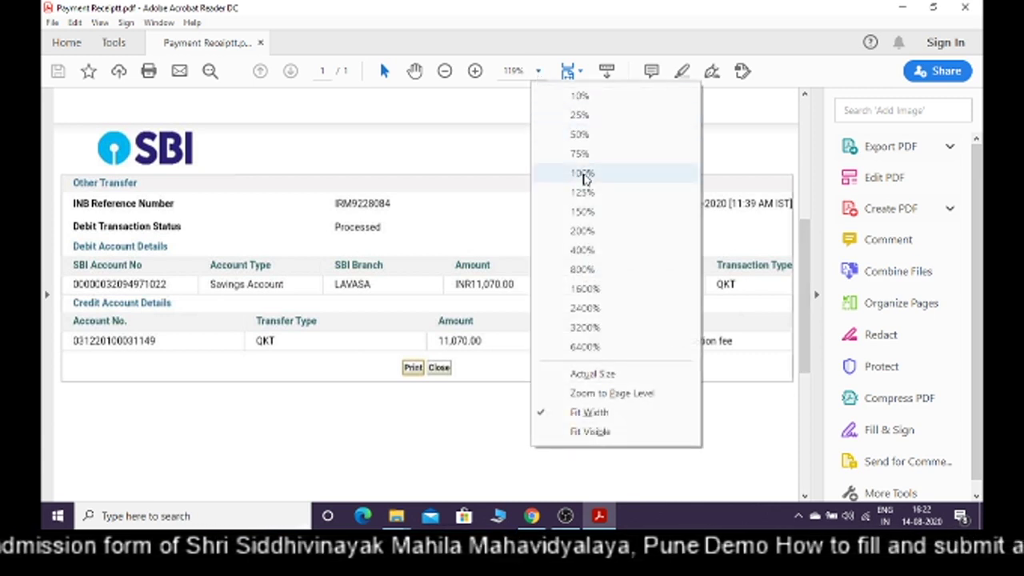
click(583, 173)
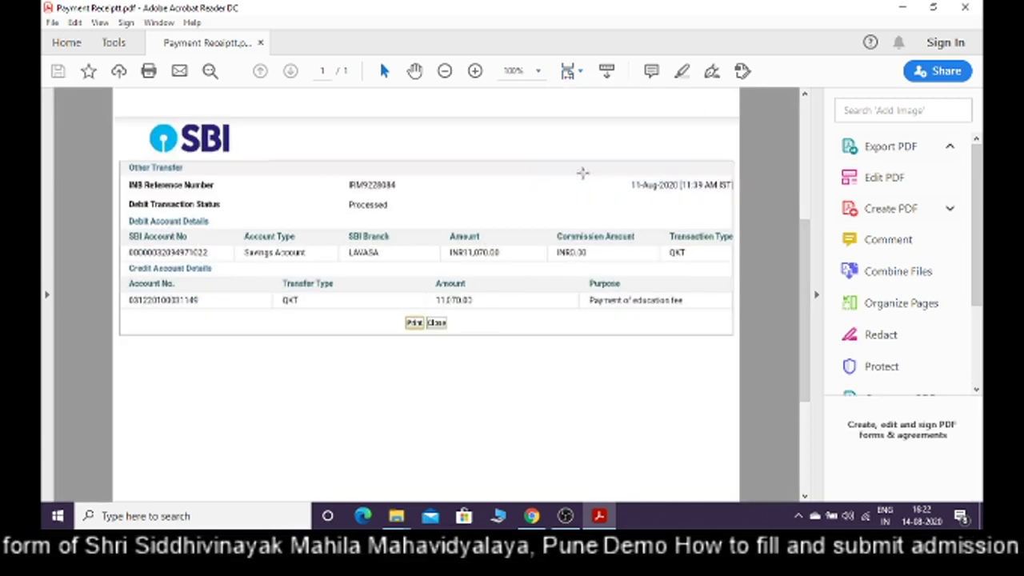
click(533, 520)
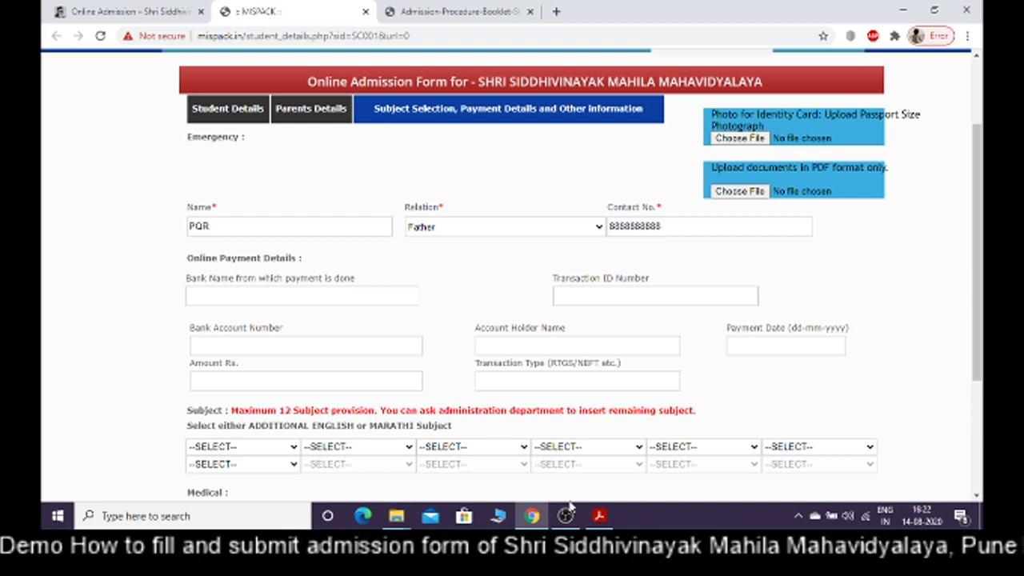
After rechecking the receipt, enter STATE BANK OF INDIA as the paying bank name
click(608, 519)
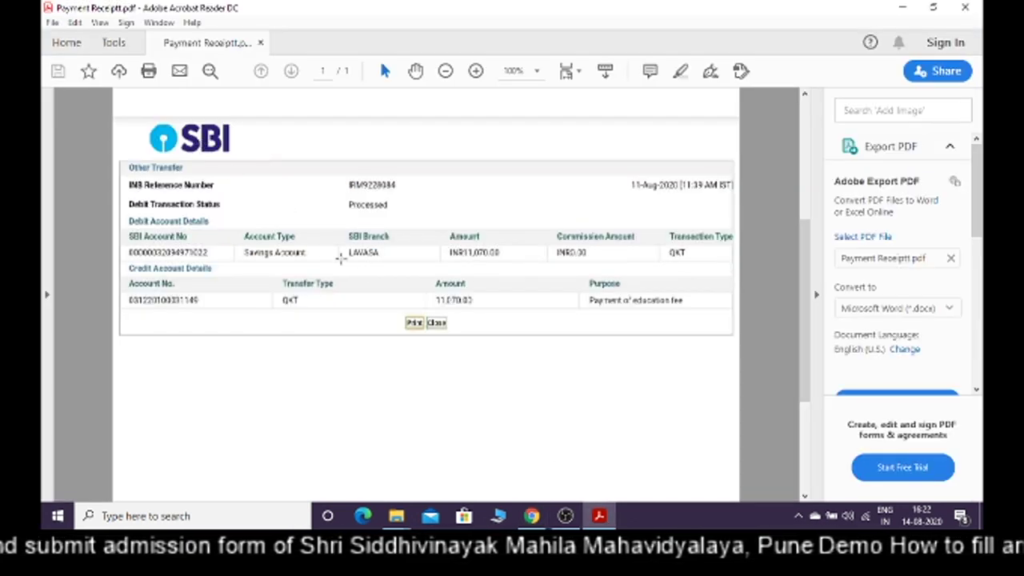
click(532, 516)
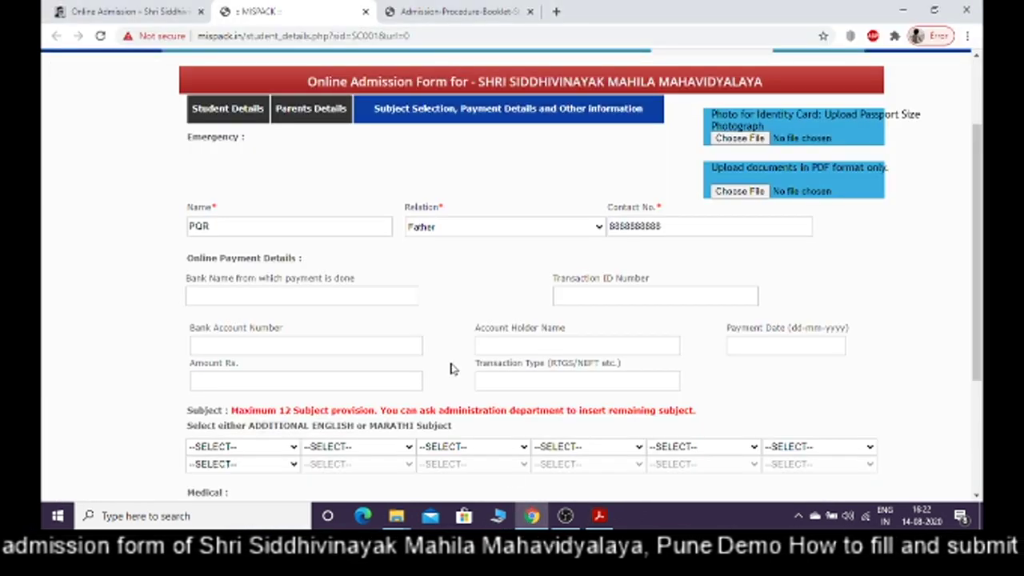
click(301, 296)
text(STATE)
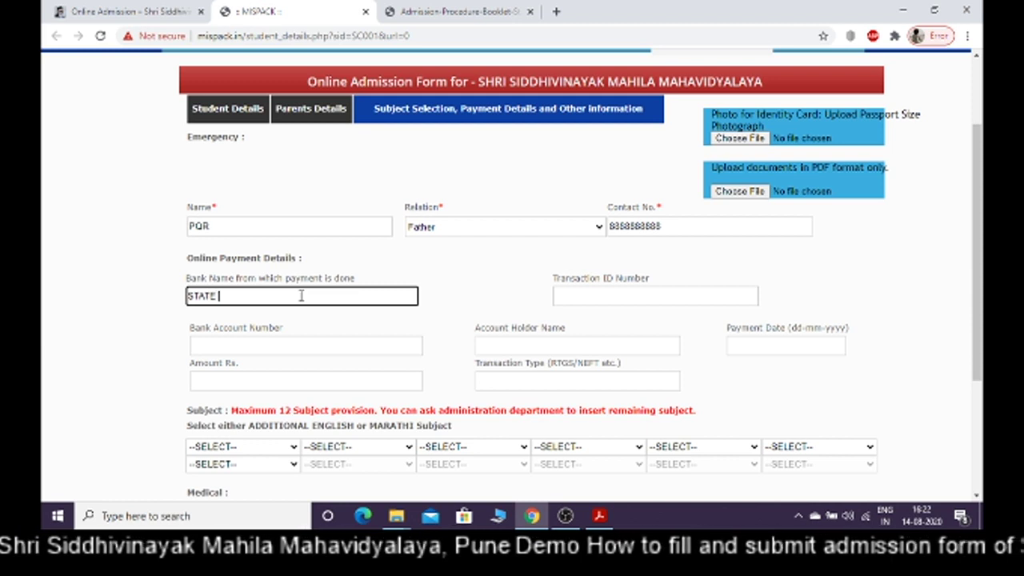
text( BANK OF INDIA)
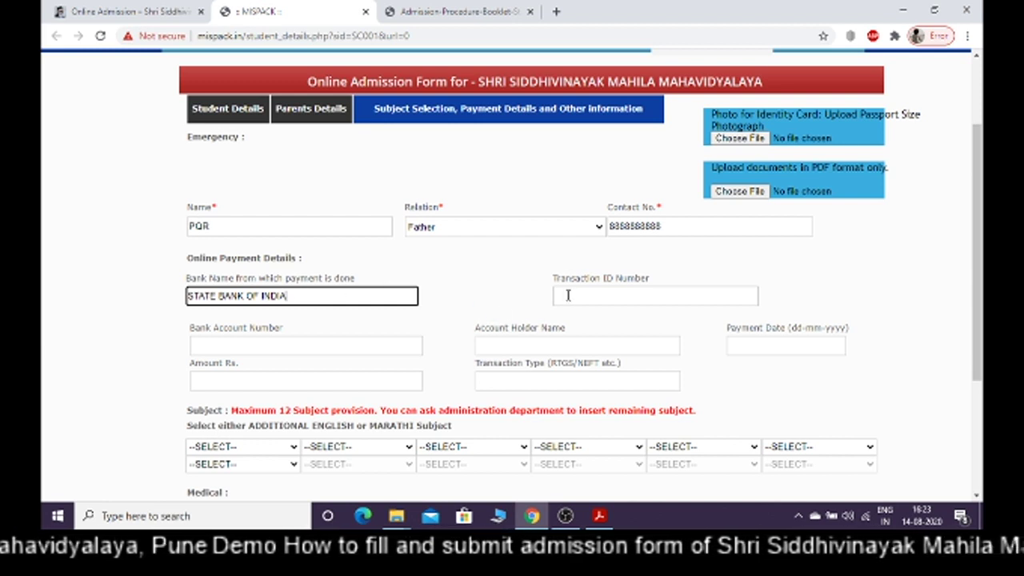
Look up the transaction ID on the payment receipt for the Transaction ID Number field
click(601, 296)
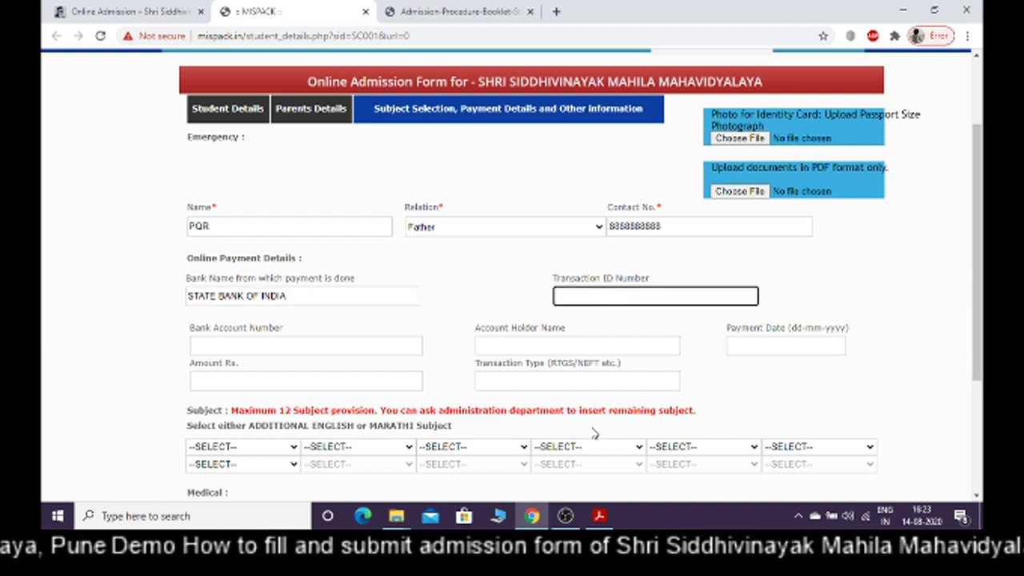
click(602, 519)
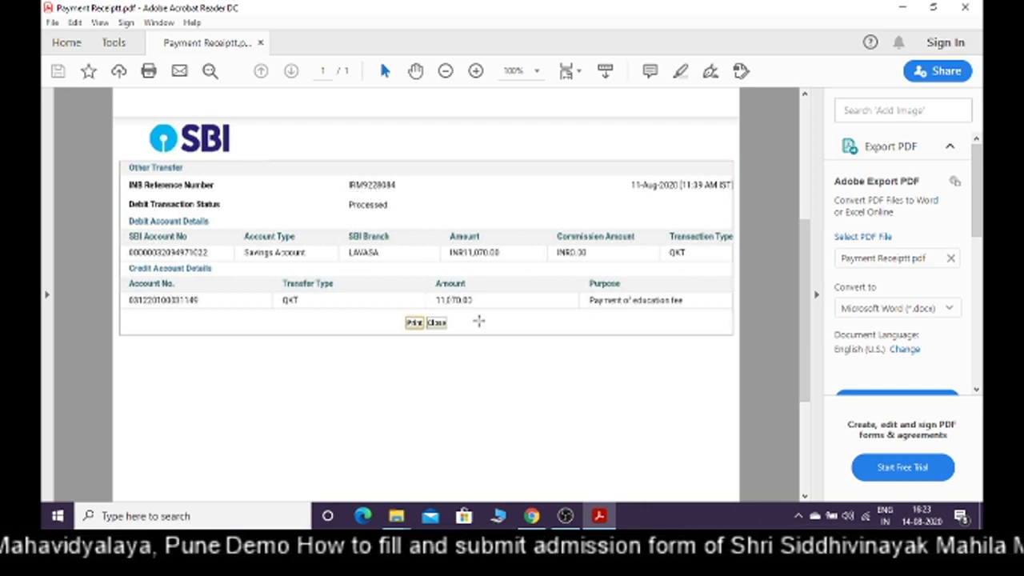
click(532, 516)
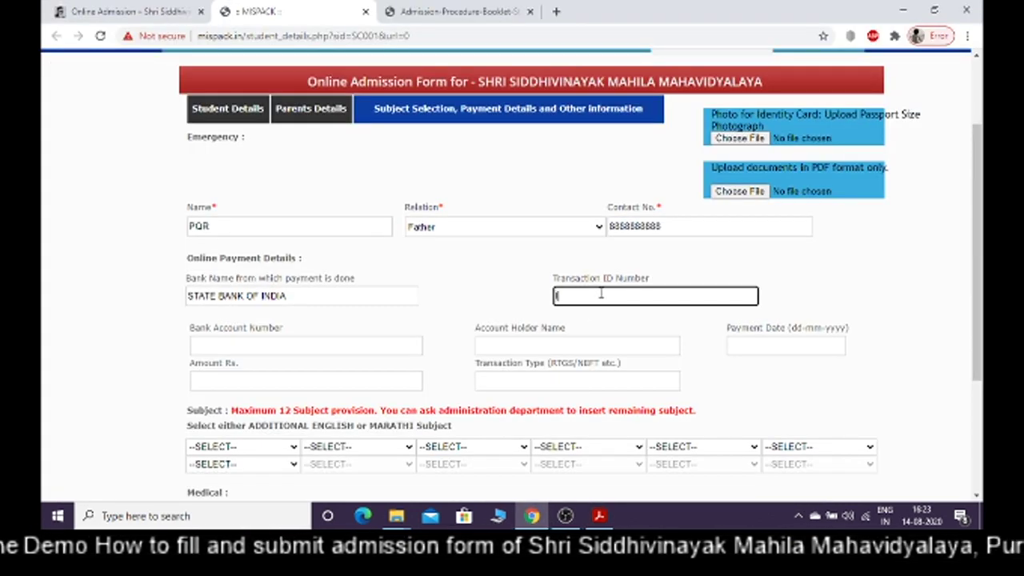
Complete the Transaction ID Number with the reference from the SBI payment receipt
click(600, 516)
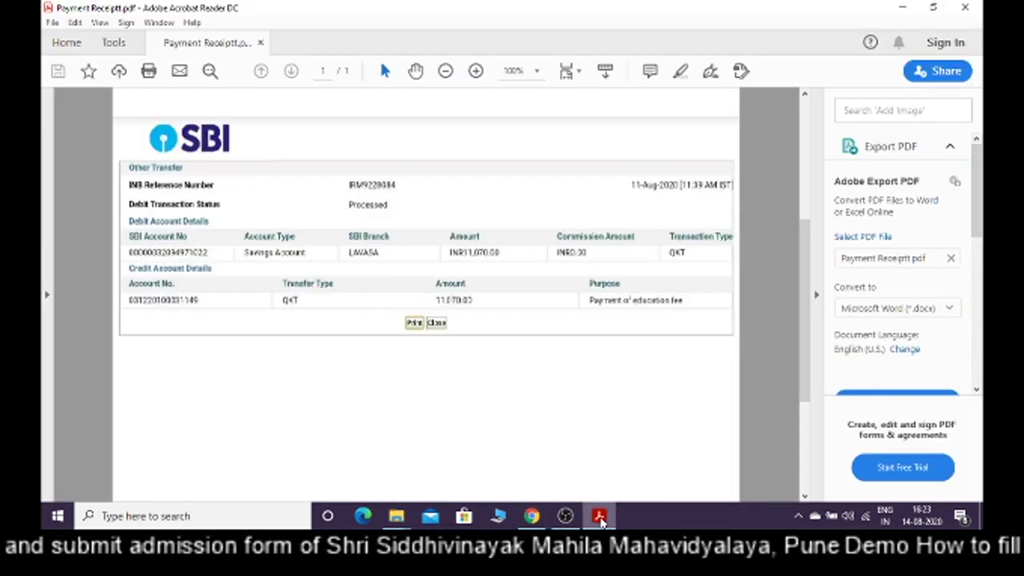
click(566, 516)
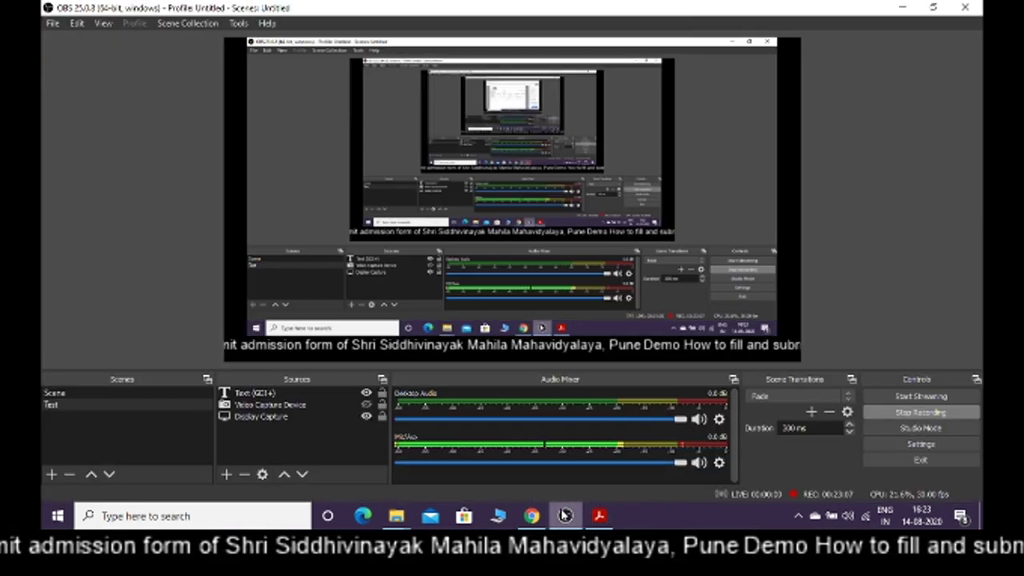
click(532, 516)
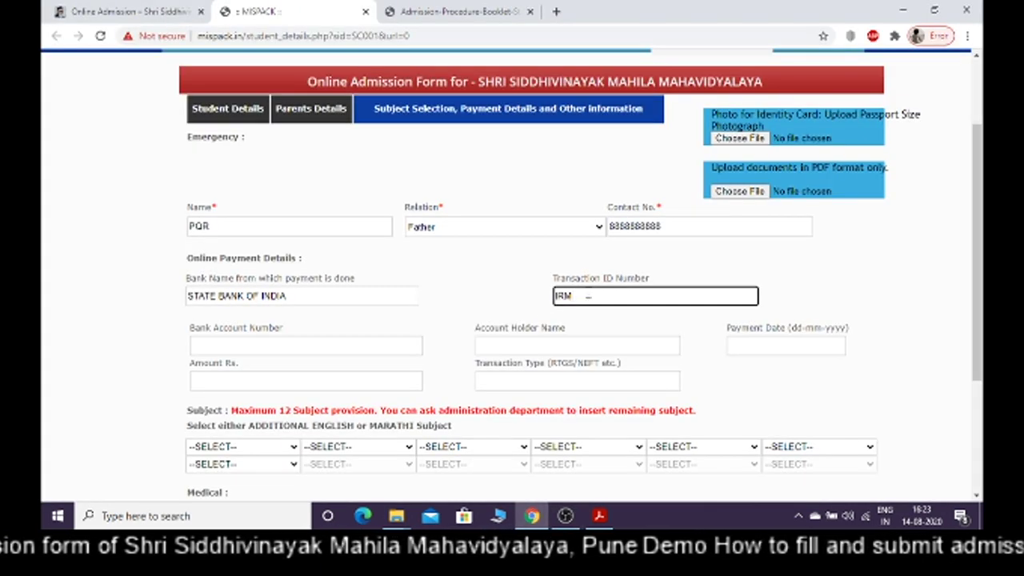
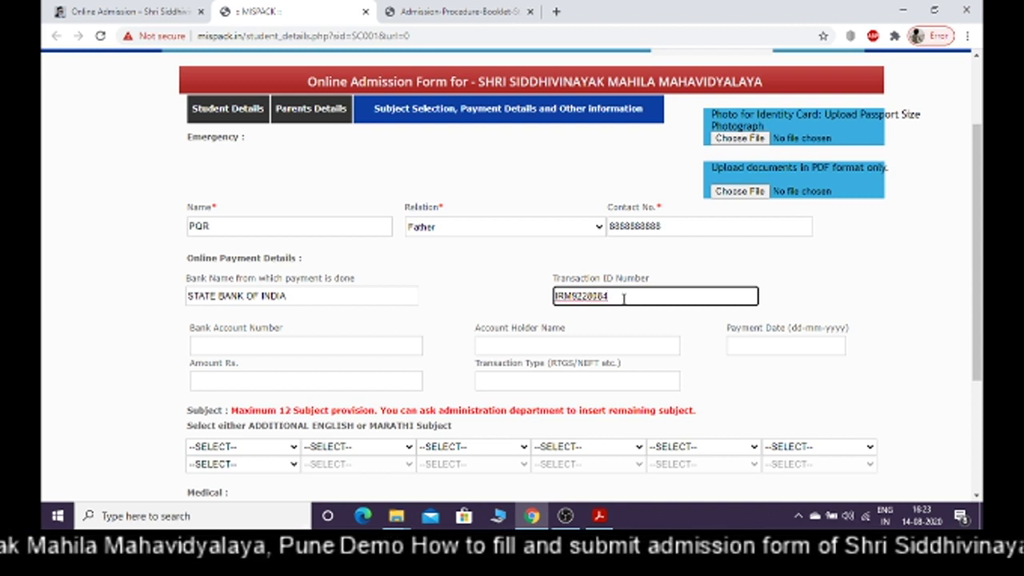
click(380, 346)
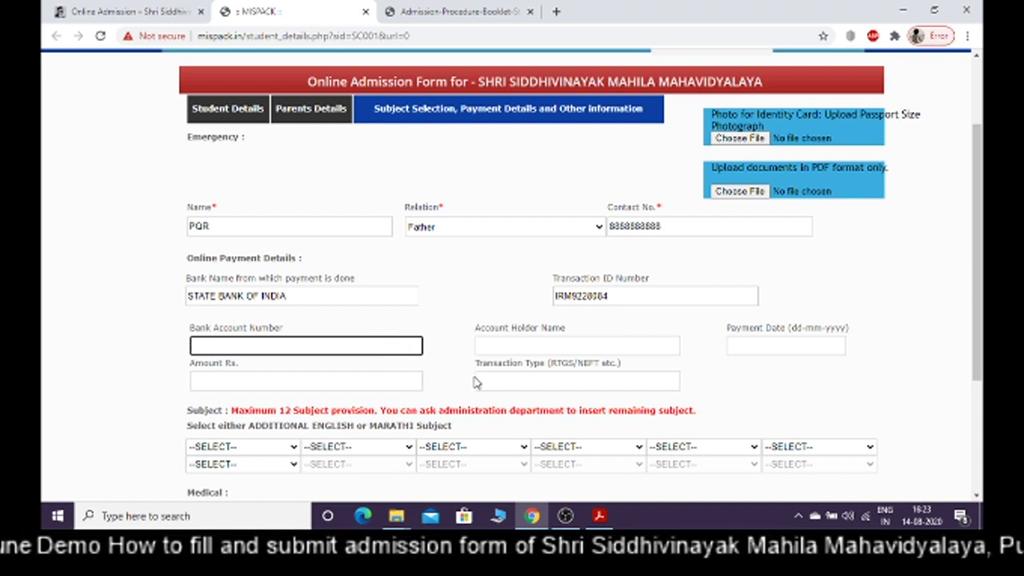
mouse_move(599, 516)
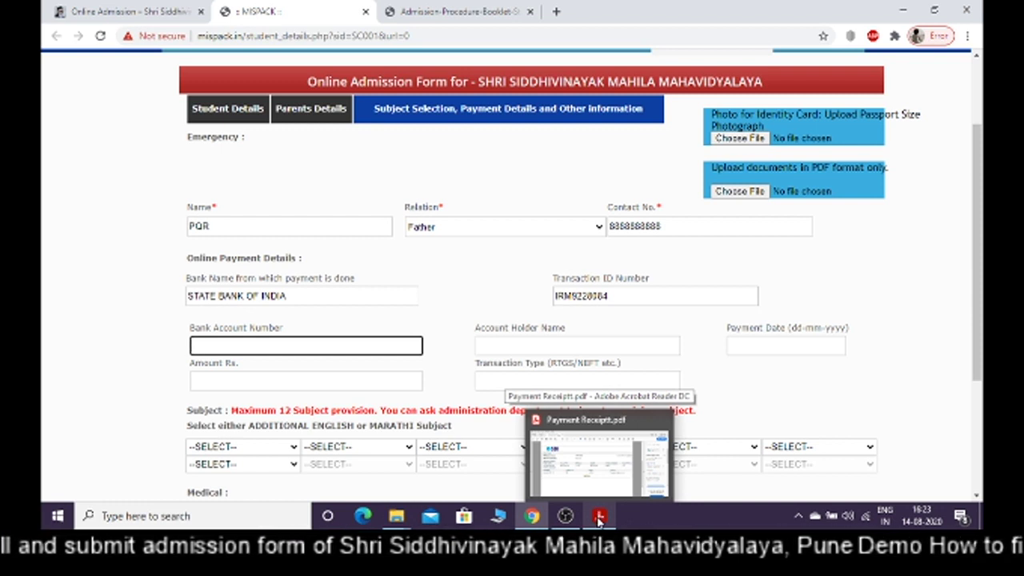
Enter the bank account number copied from the SBI receipt
click(599, 518)
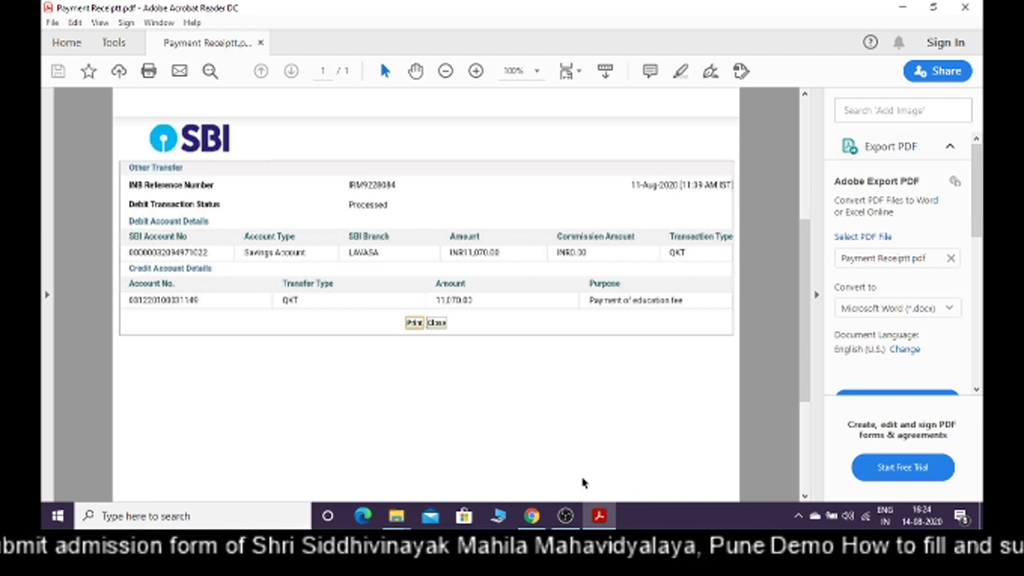
mouse_move(534, 517)
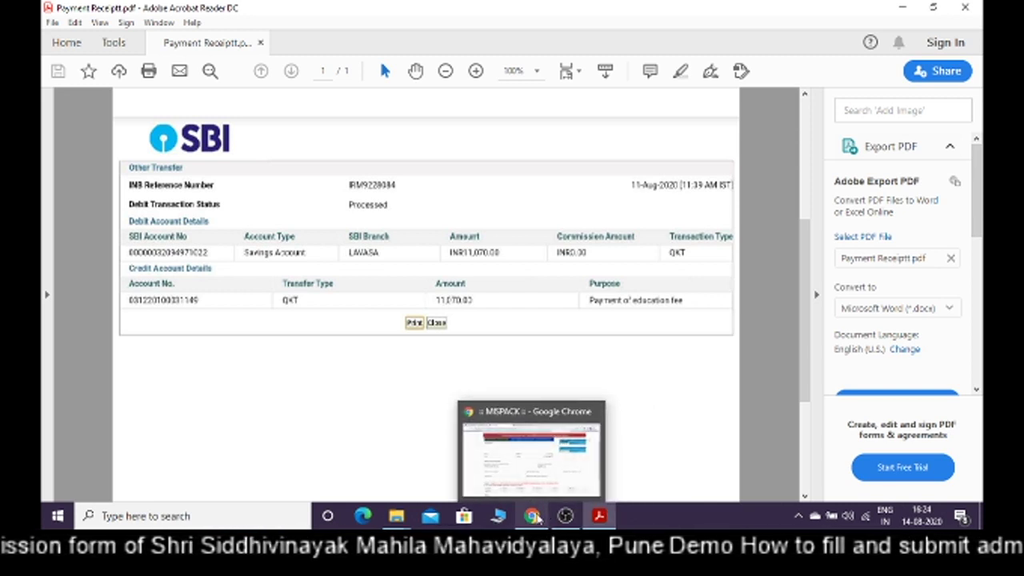
click(534, 517)
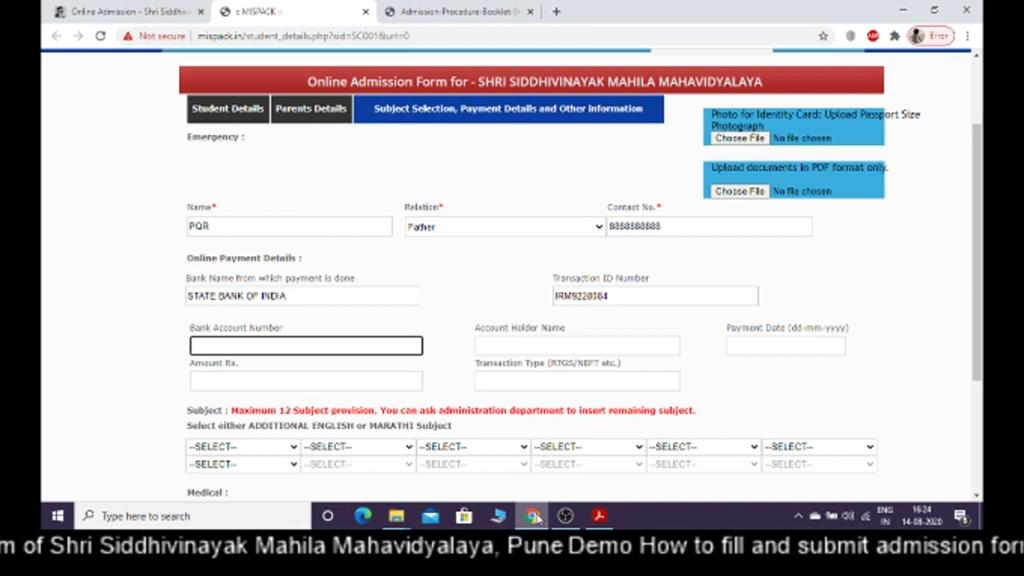
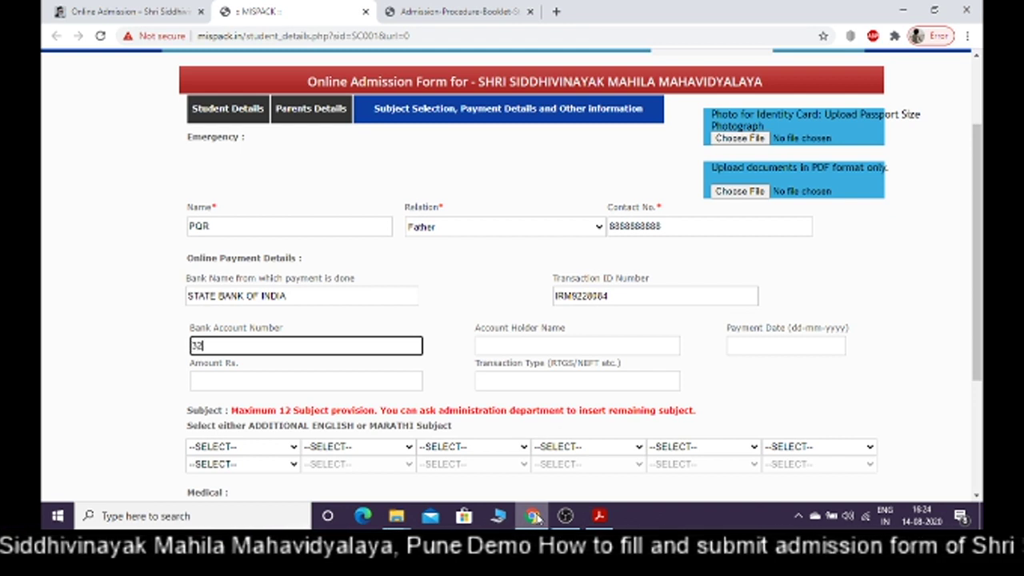
click(600, 517)
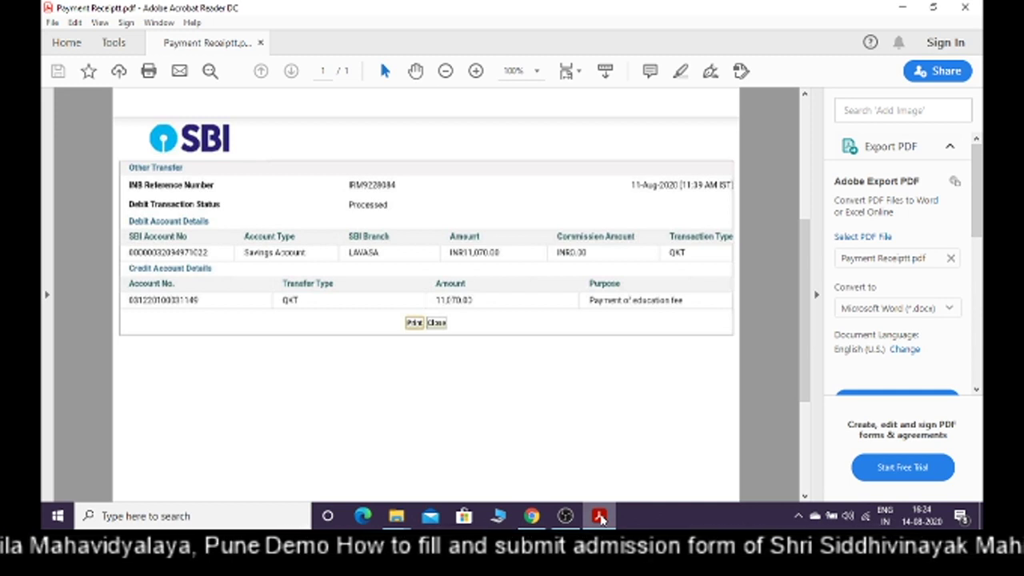
click(532, 517)
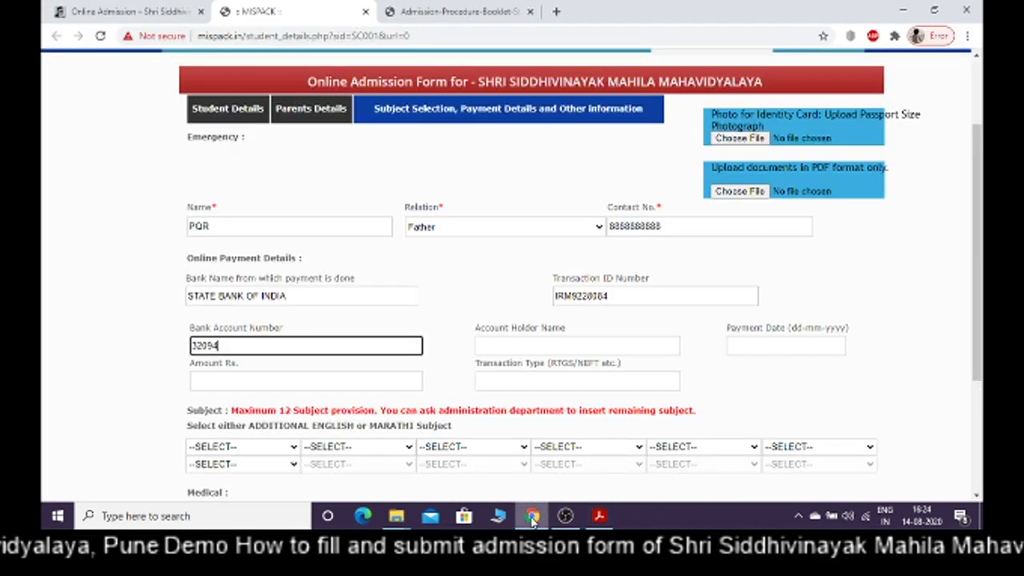
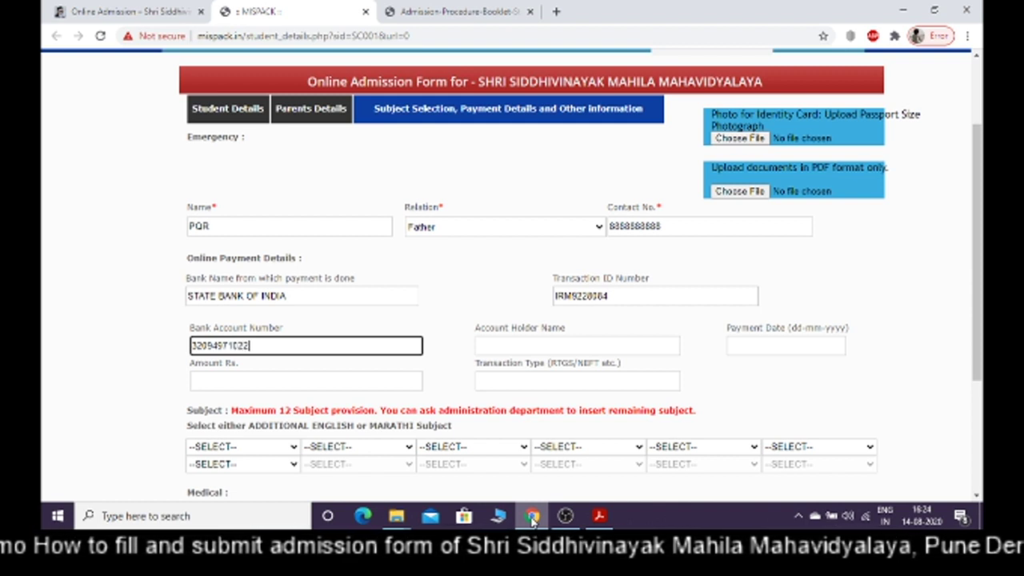
Fill in the Account Holder Name and bring the SBI receipt back into view
click(510, 346)
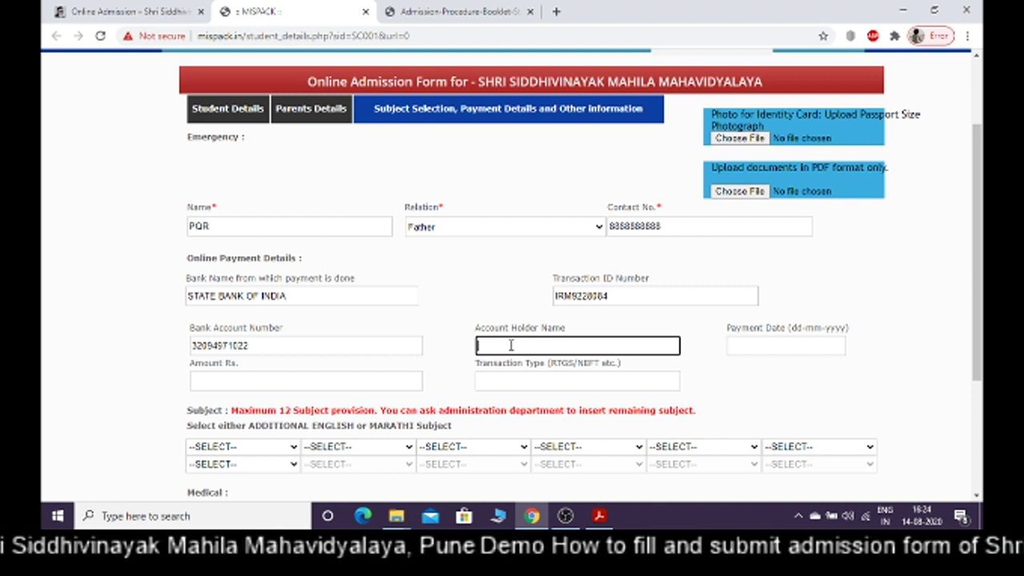
text(PQR)
key(ctrl+a)
click(754, 344)
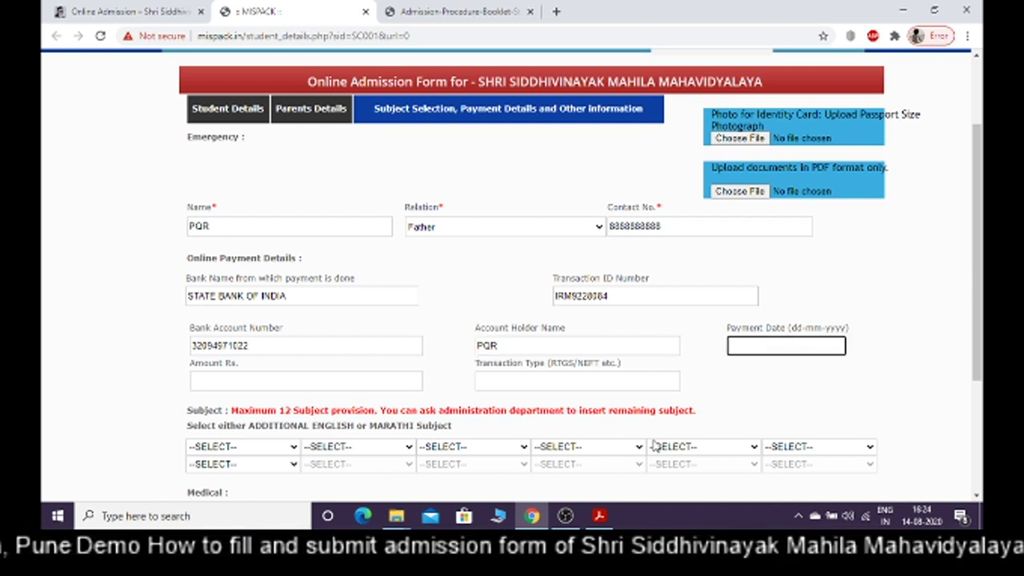
click(602, 517)
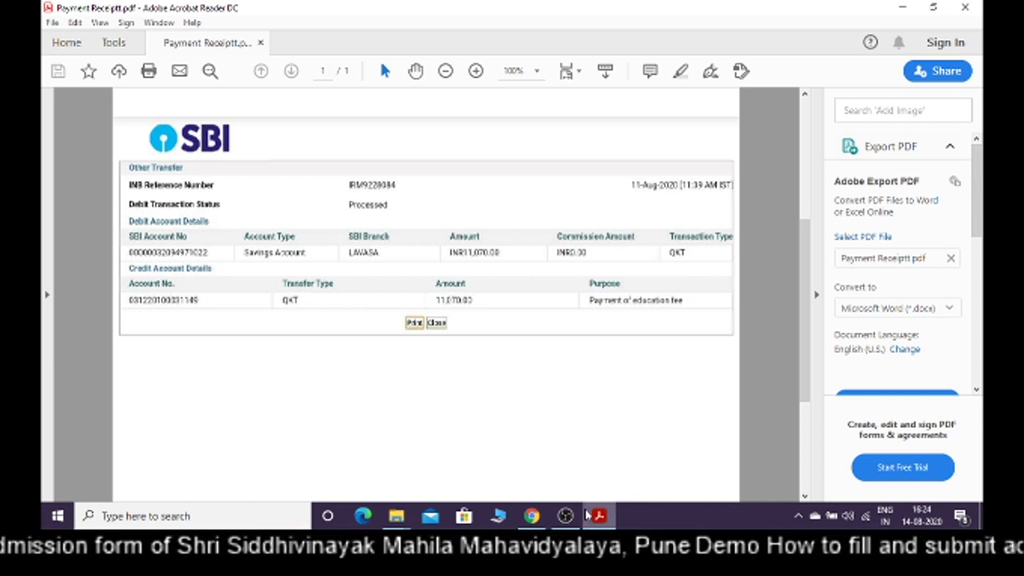
Enter 11/08/2020 as the Payment Date
mouse_move(531, 518)
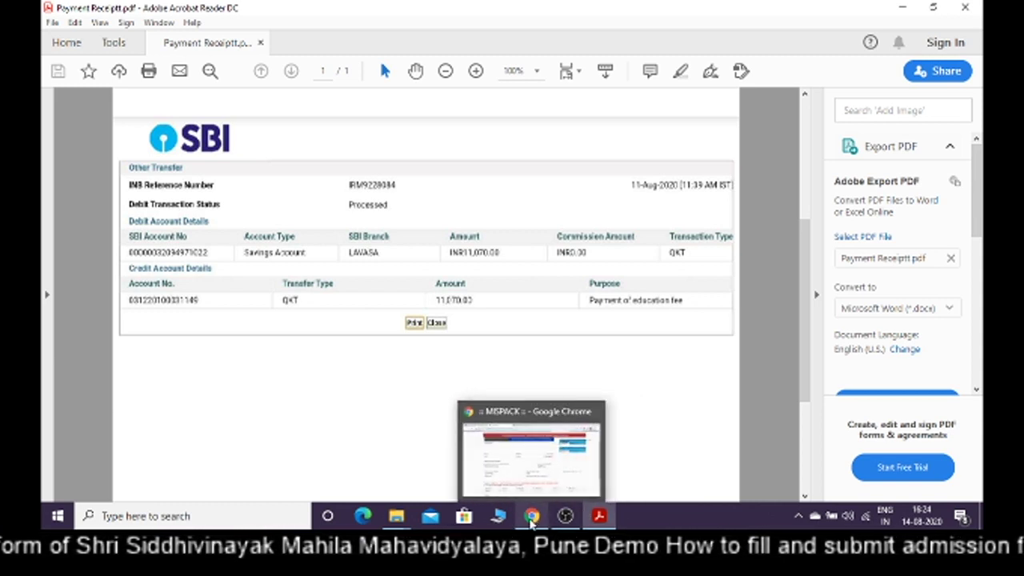
click(531, 516)
text(11/08/2020)
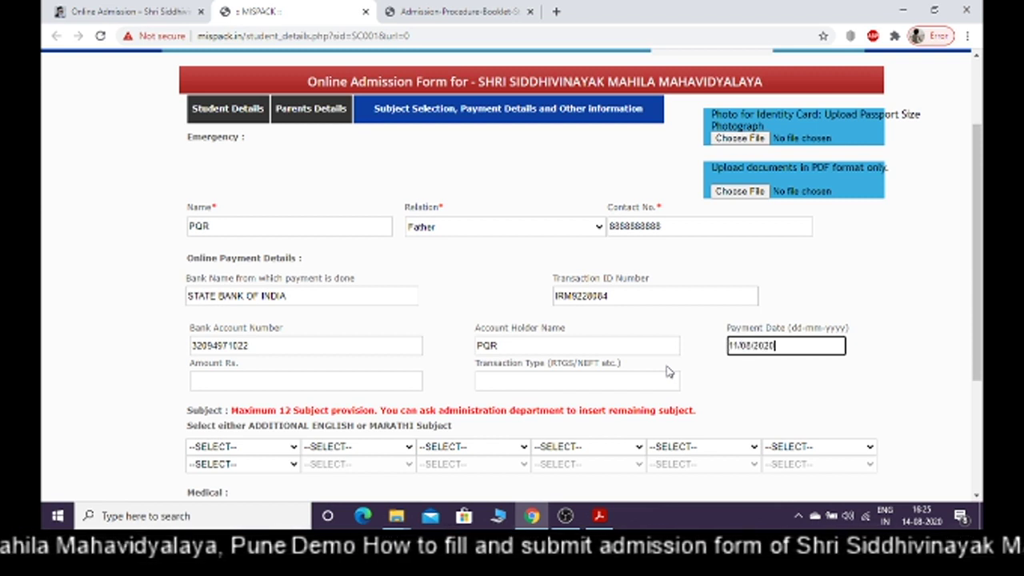
click(318, 386)
Enter 11070 in Amount Rs., as shown on the receipt
click(600, 518)
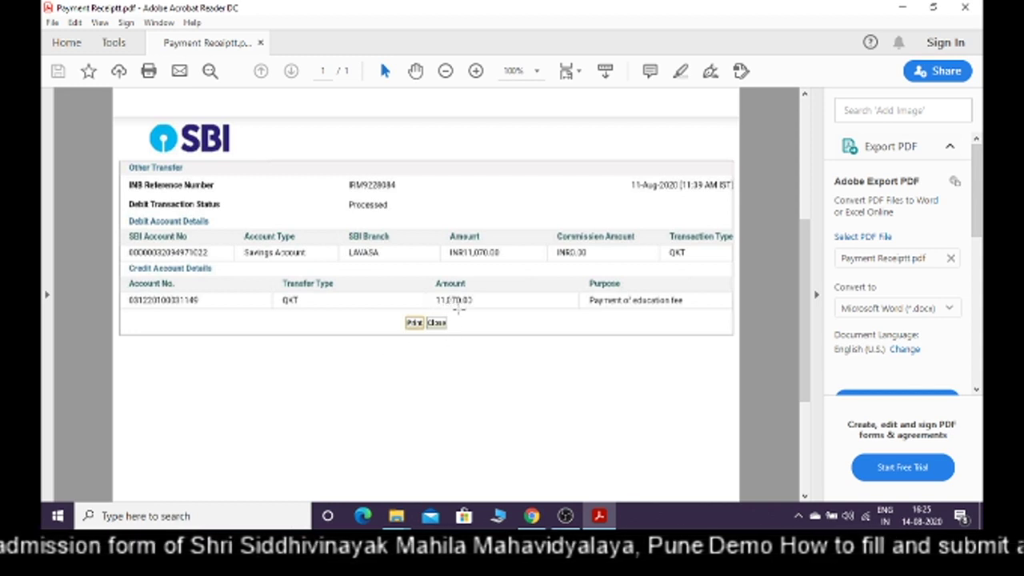
click(566, 517)
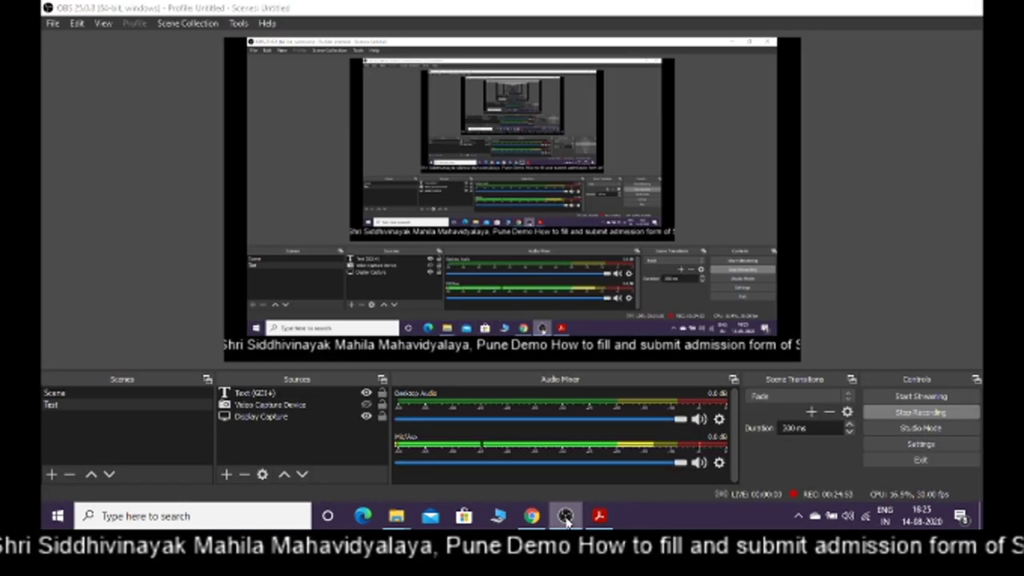
click(566, 516)
click(531, 516)
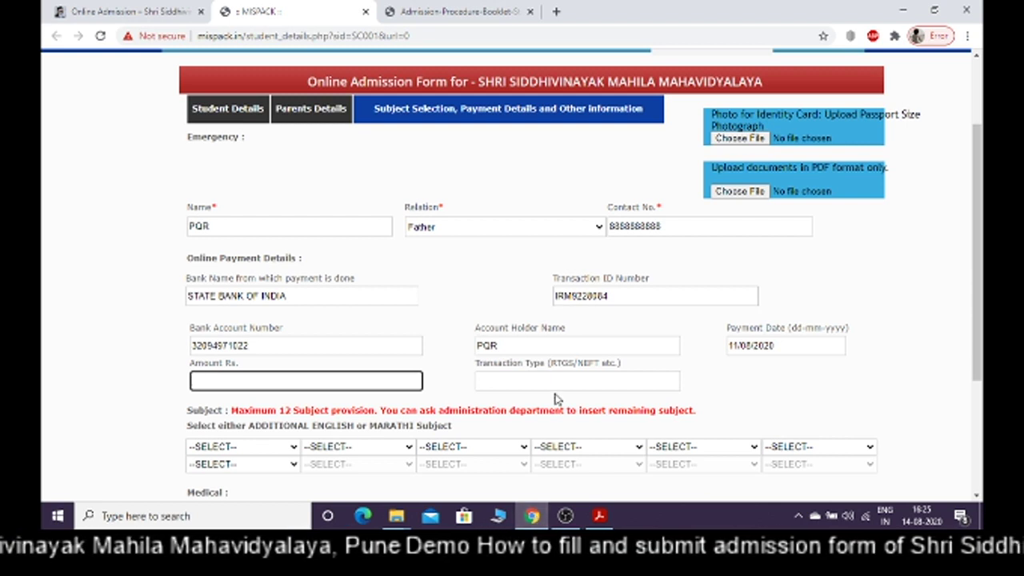
text(11)
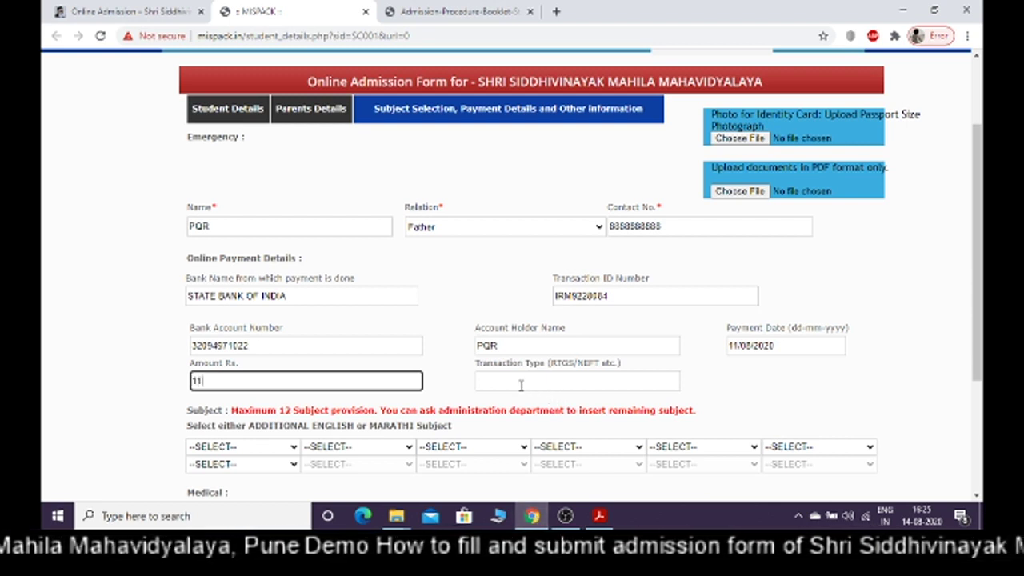
text(070)
click(521, 383)
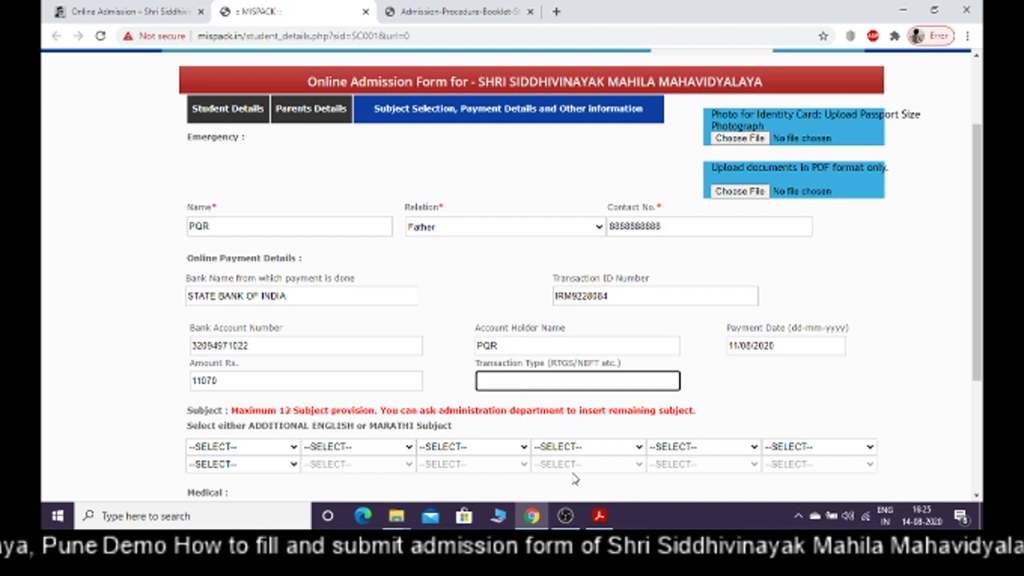
Set the Transaction Type to NEFT
click(597, 513)
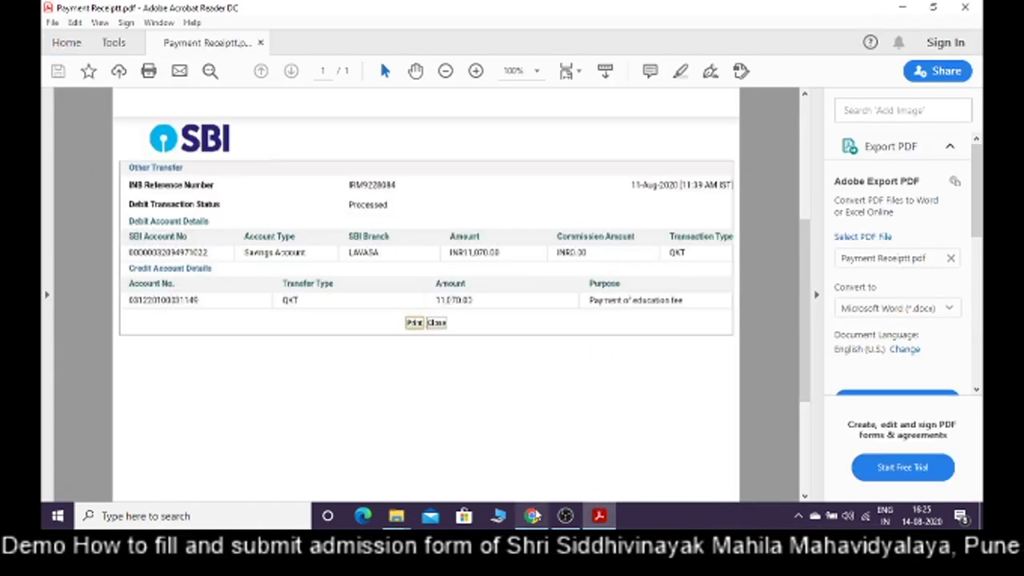
click(532, 516)
text(NEFT)
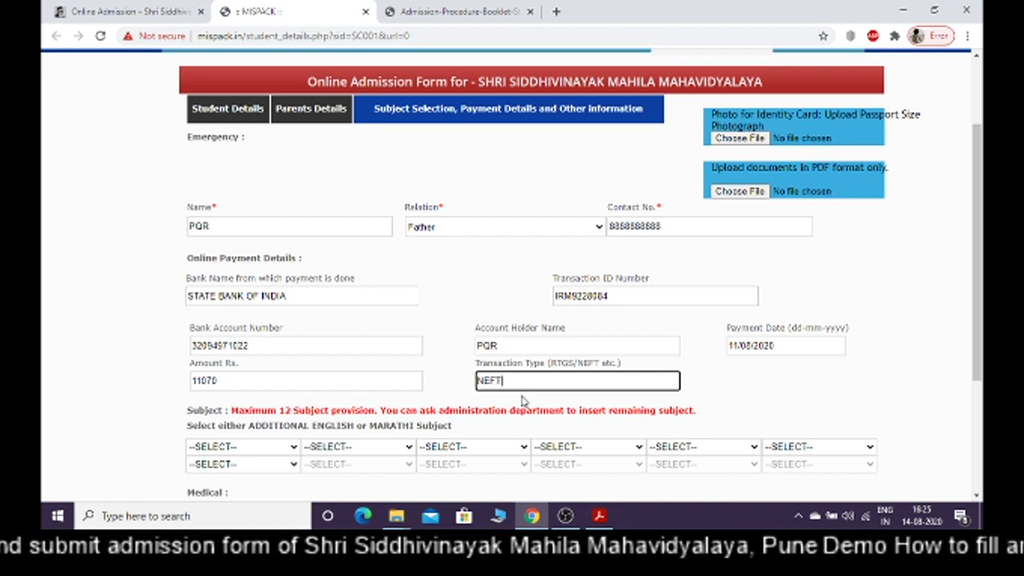
click(758, 407)
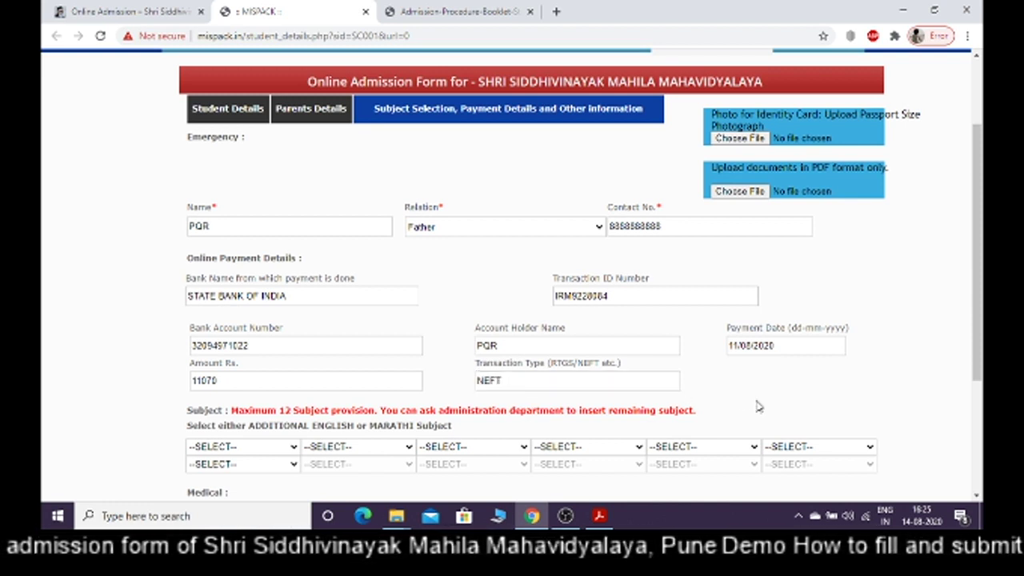
Choose ADDITIONAL ENGLISH, BUSINESS ECONOMICS and BUSINESS MATHEMATICS & STATISTICS as the first three subjects
drag(982, 325, 983, 378)
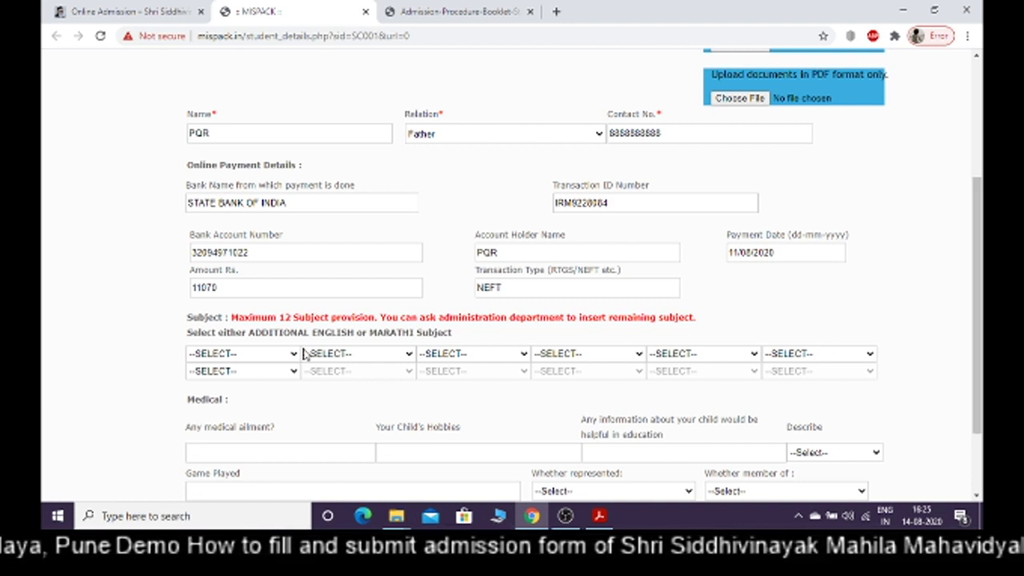
click(232, 354)
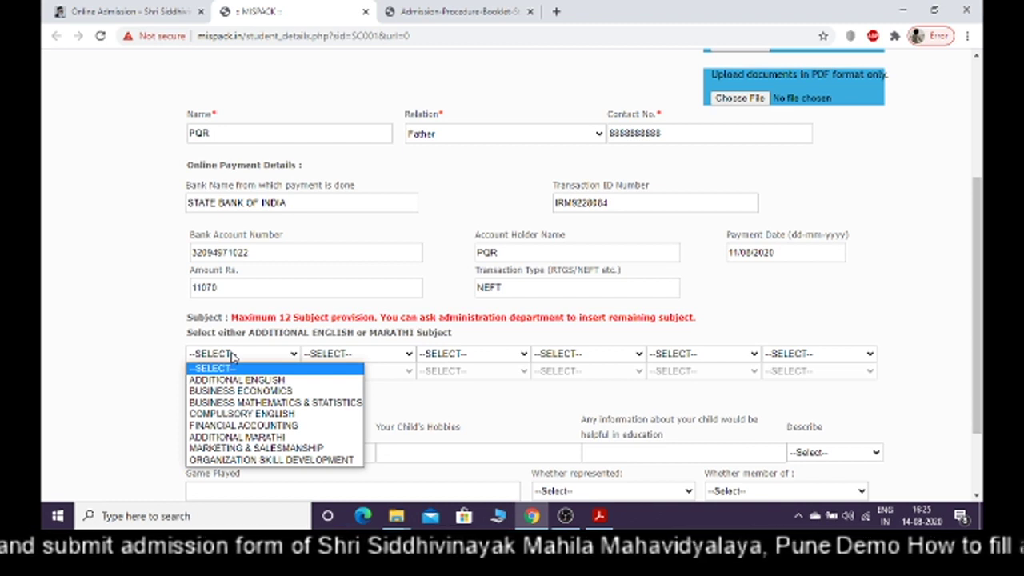
click(234, 353)
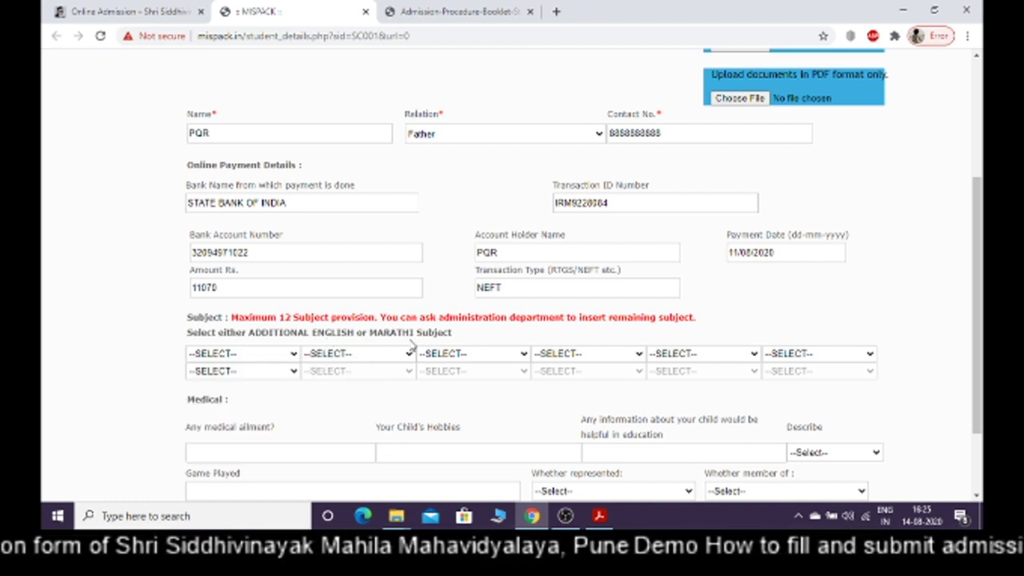
click(258, 359)
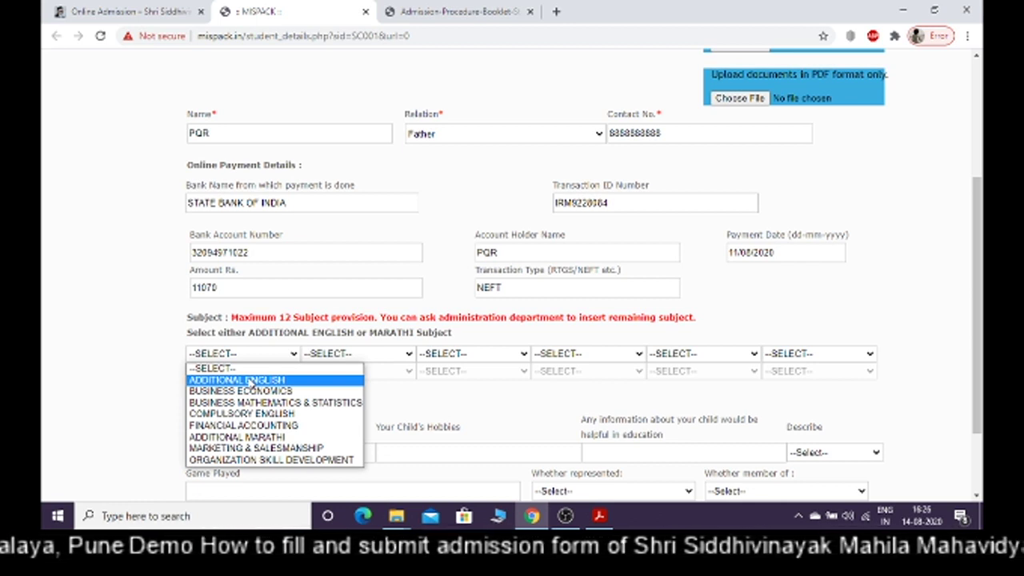
click(248, 380)
click(342, 356)
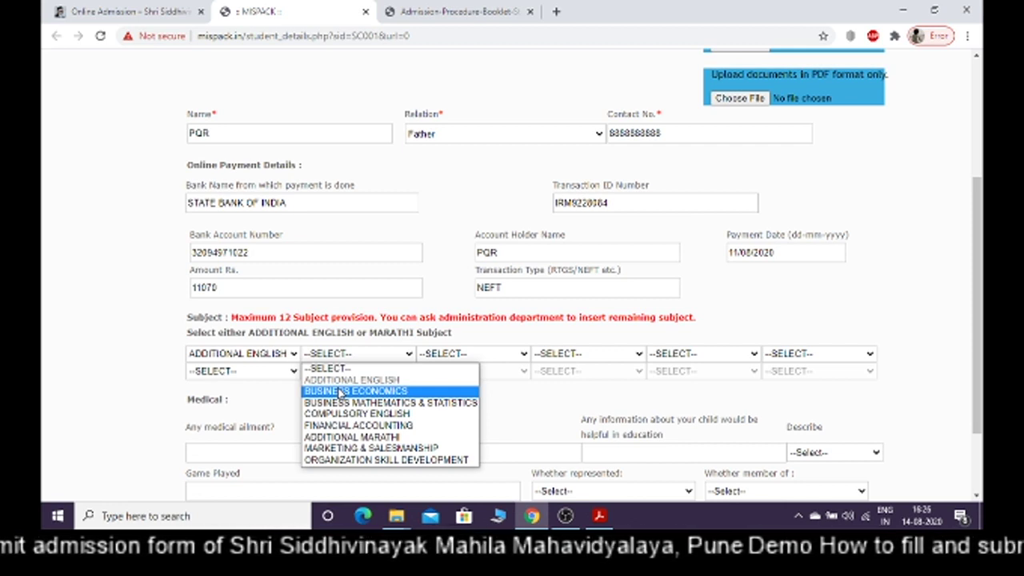
click(340, 392)
click(452, 354)
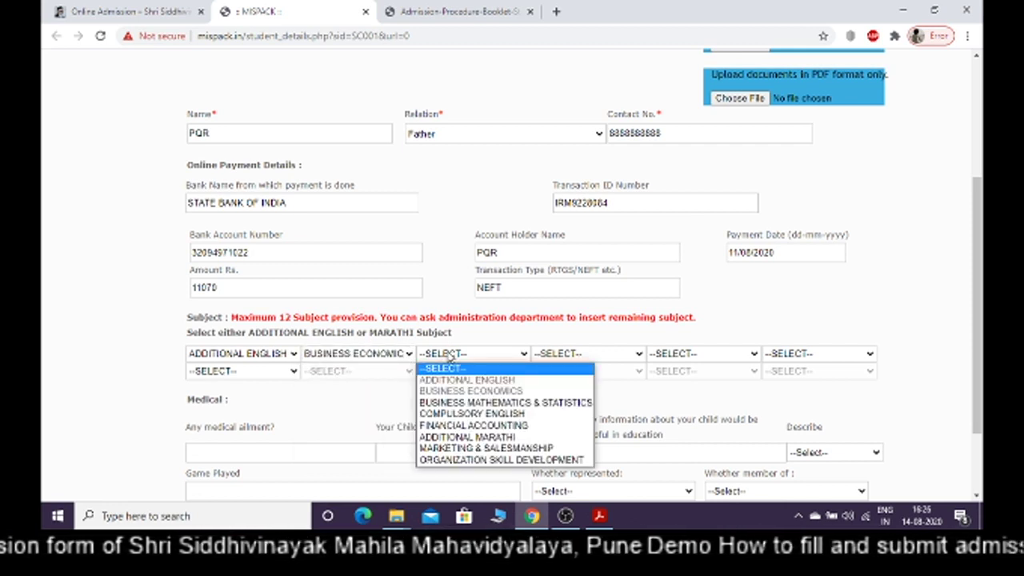
click(452, 402)
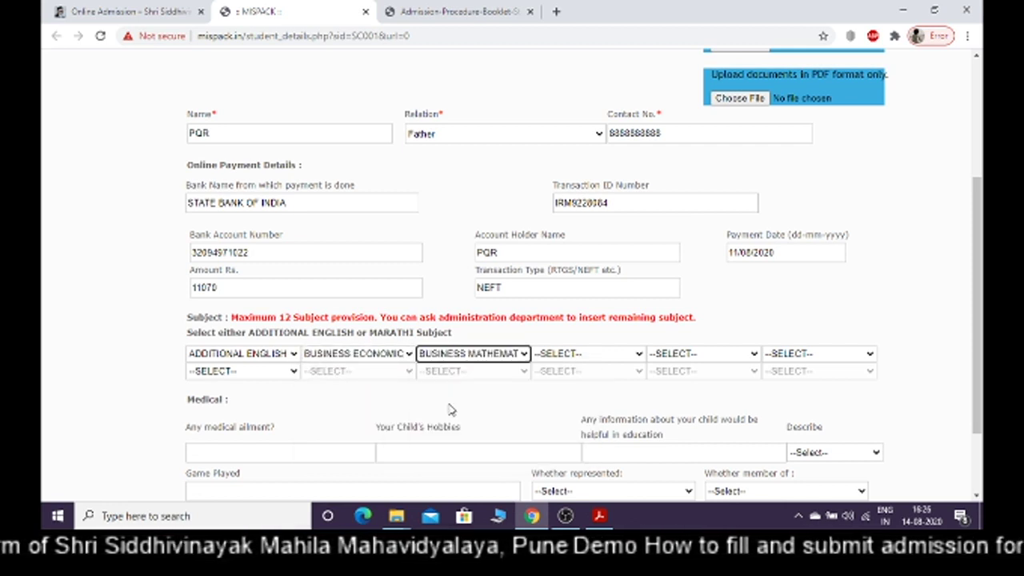
Choose COMPULSORY ENGLISH, FINANCIAL ACCOUNTING, MARKETING & SALESMANSHIP and ORGANIZATION SKILL DEVELOPMENT as subjects four to seven
click(578, 356)
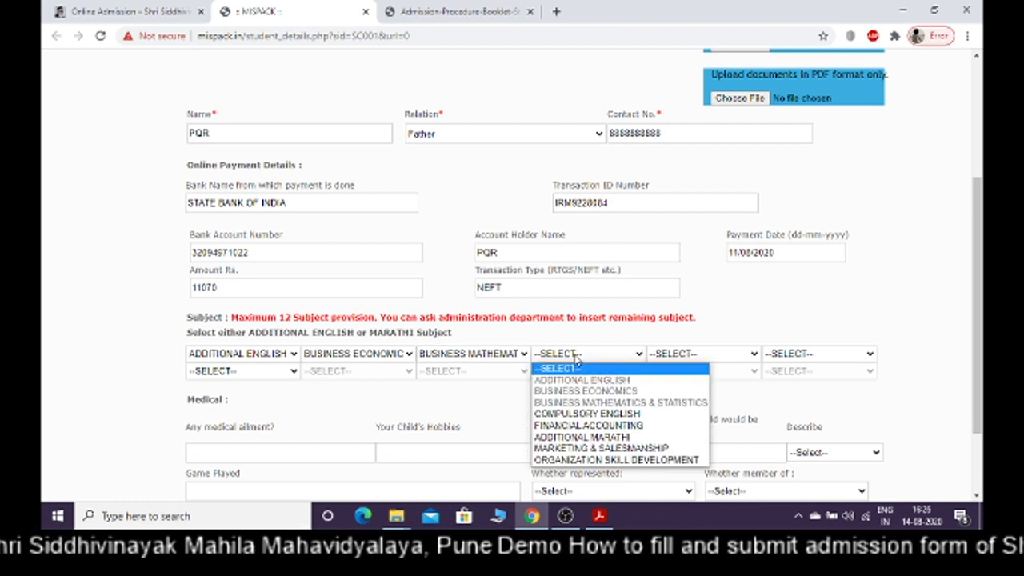
click(576, 414)
click(679, 355)
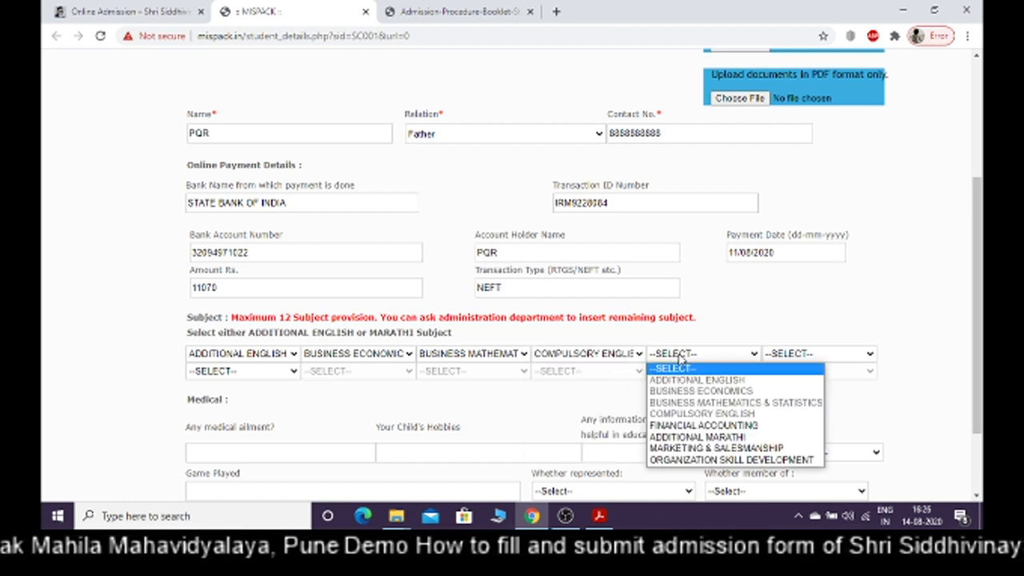
click(694, 426)
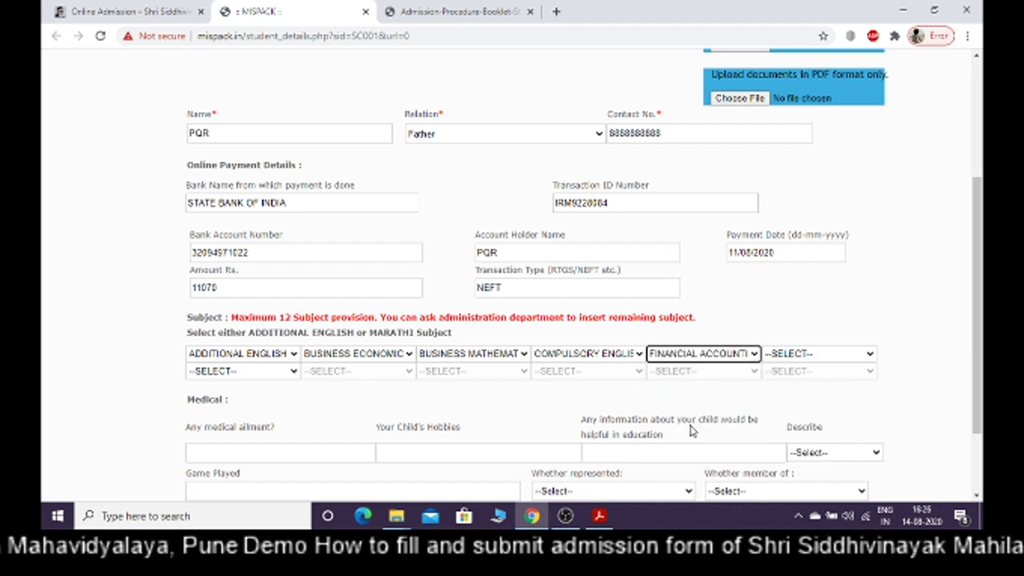
click(789, 355)
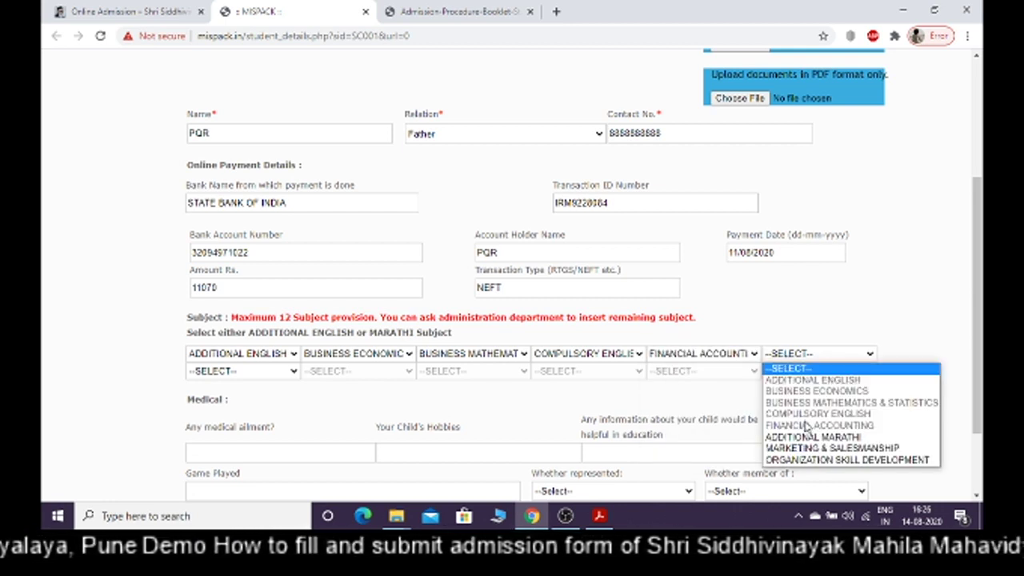
click(807, 449)
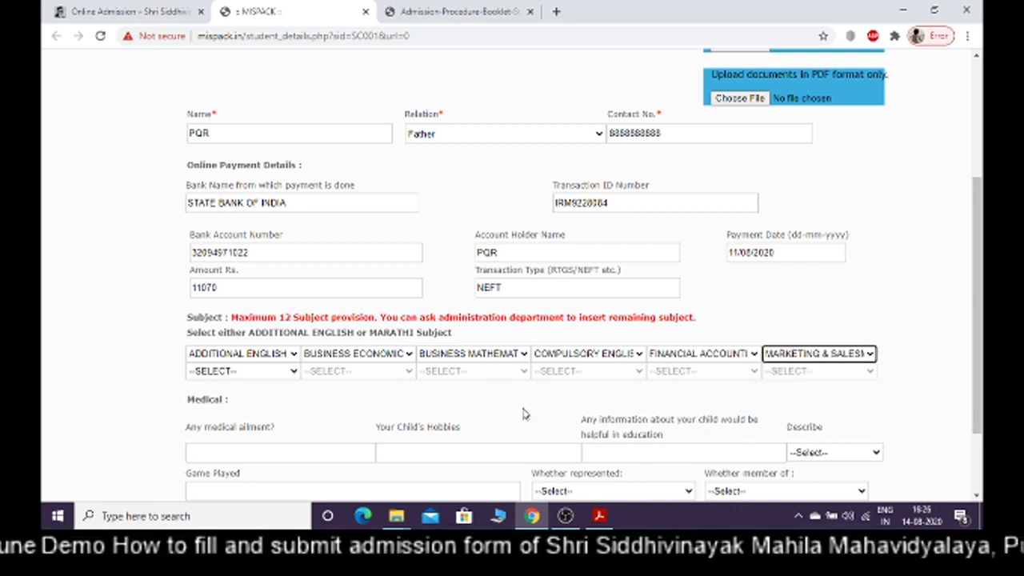
click(252, 372)
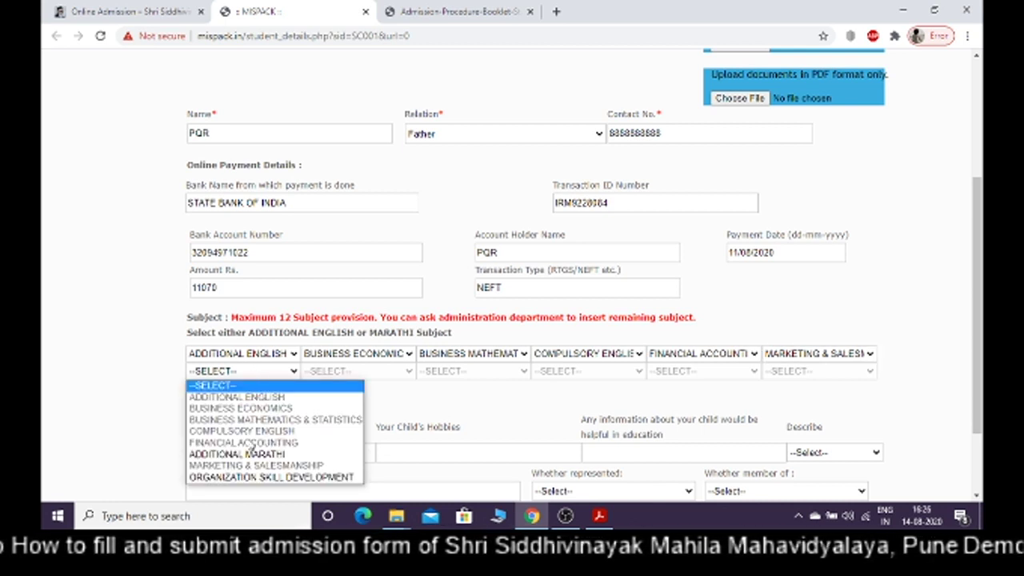
click(250, 478)
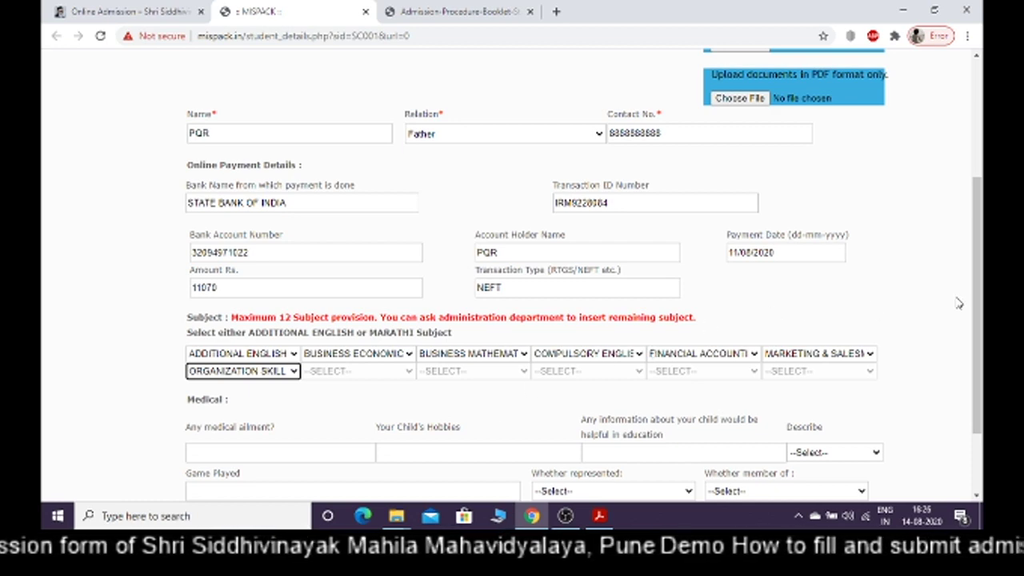
scroll(979, 296, down, 2)
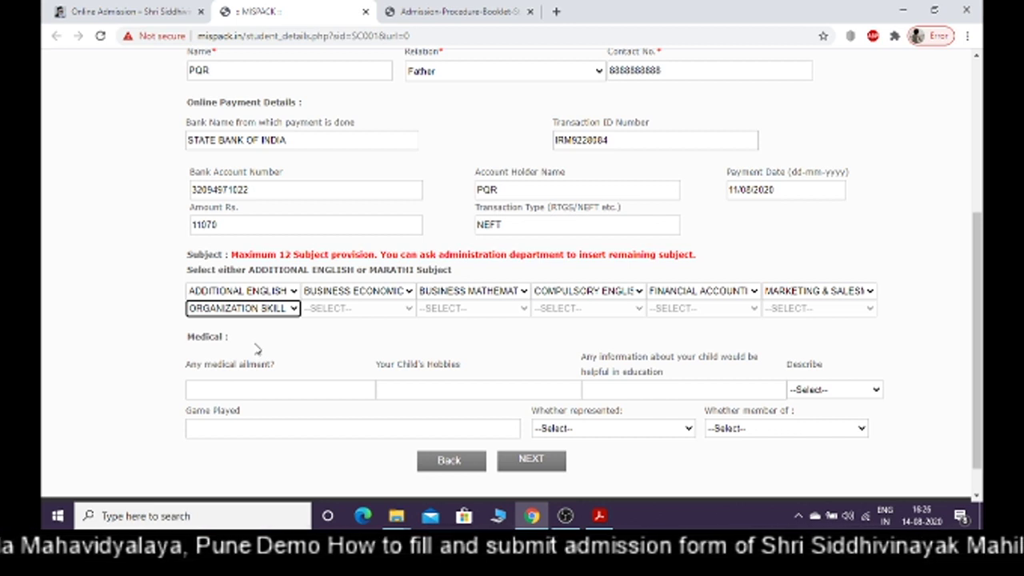
Enter SINGING in the Your Child's Hobbies field
click(249, 387)
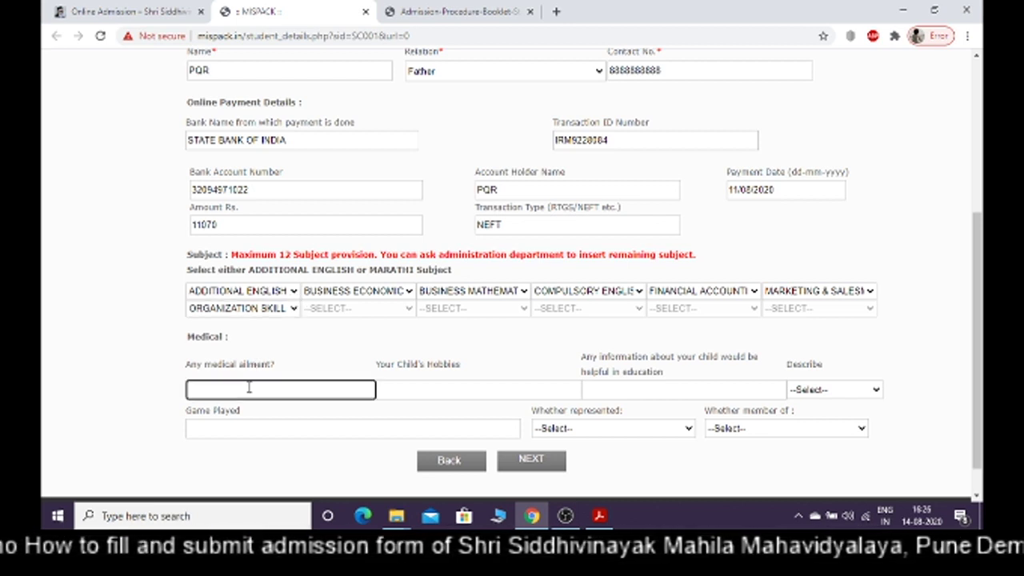
click(431, 390)
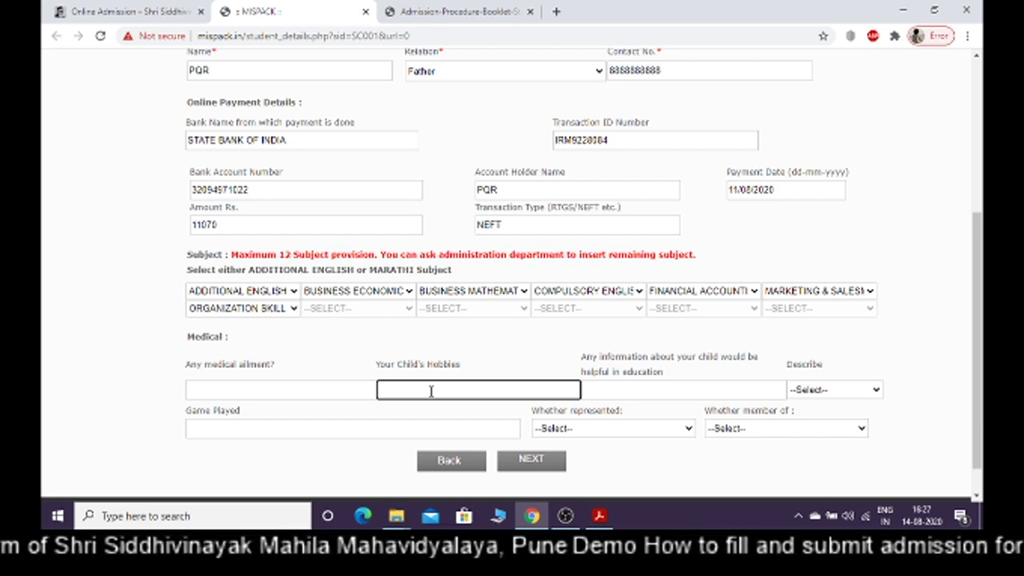
text(SiNGING)
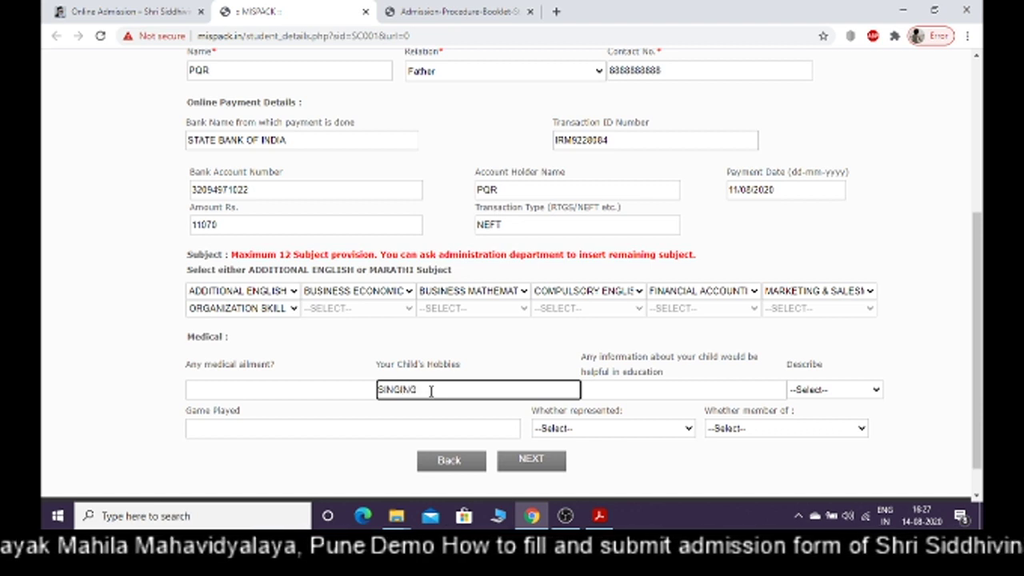
click(635, 387)
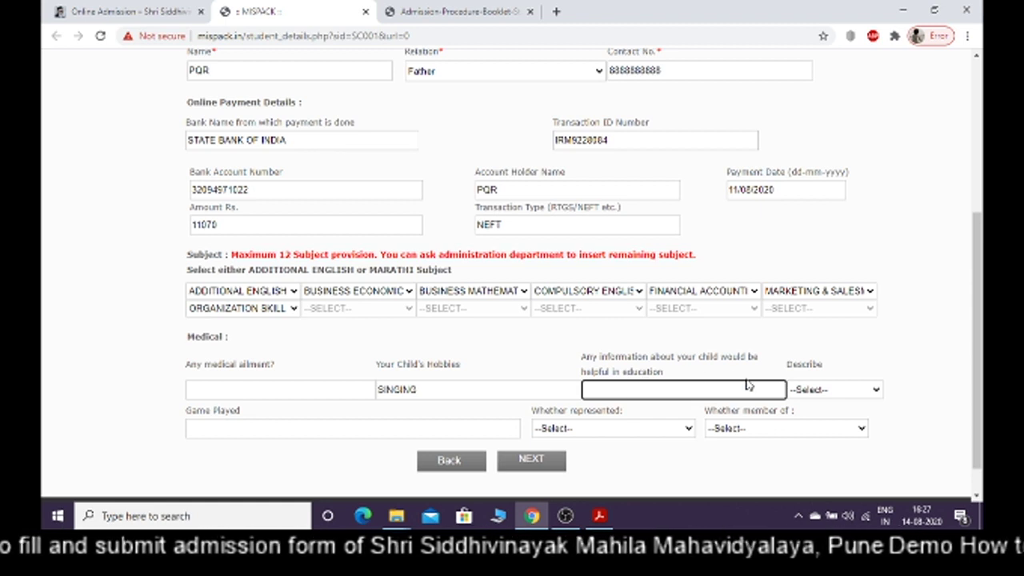
Review the nature, representation and membership dropdowns, leaving them unselected
click(817, 398)
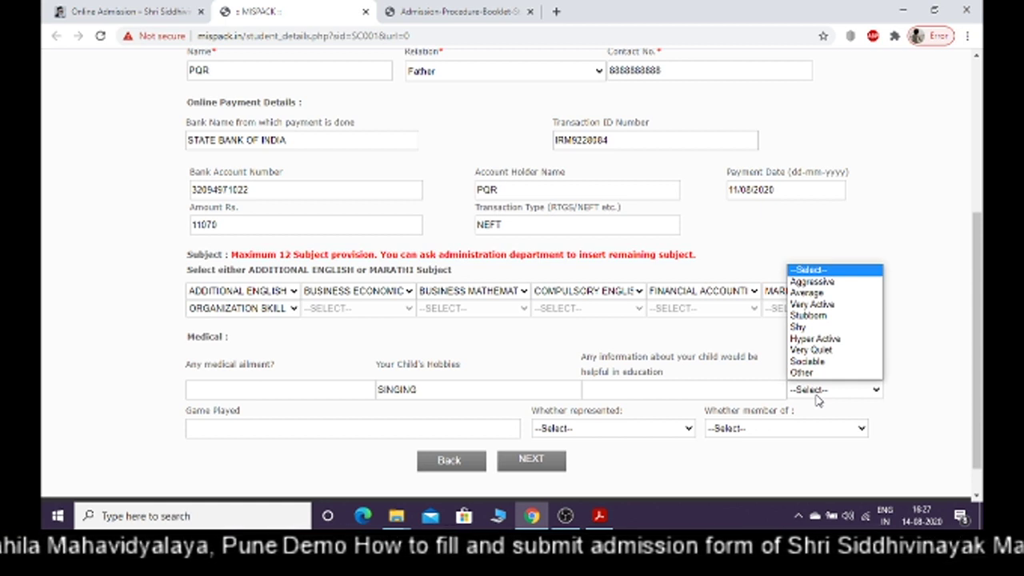
click(908, 365)
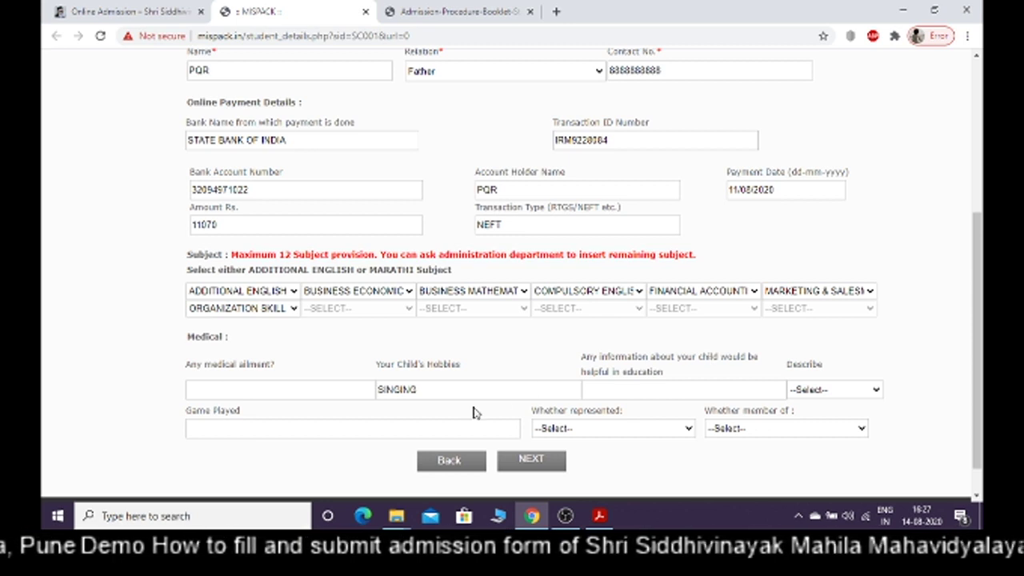
click(374, 434)
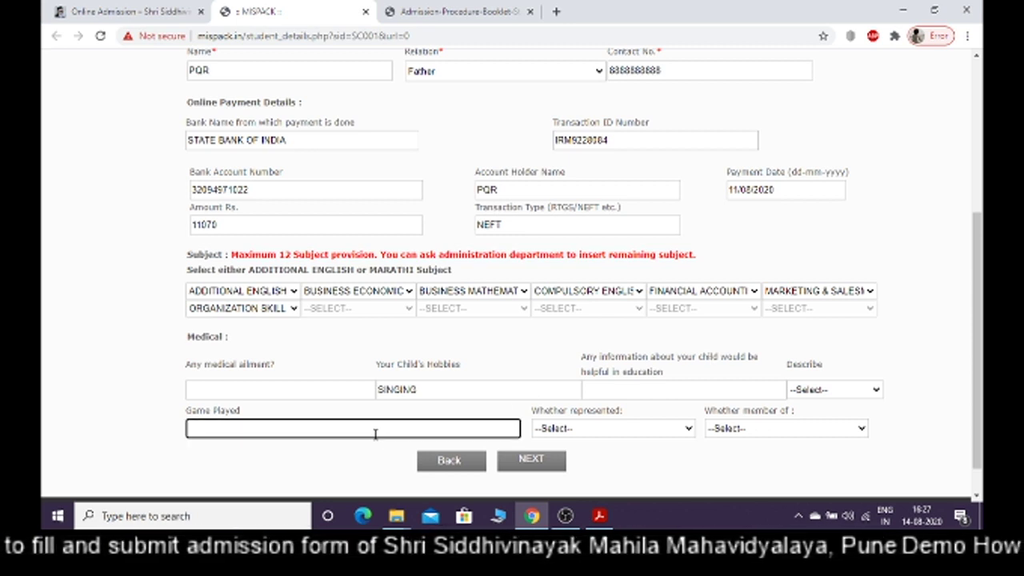
click(584, 433)
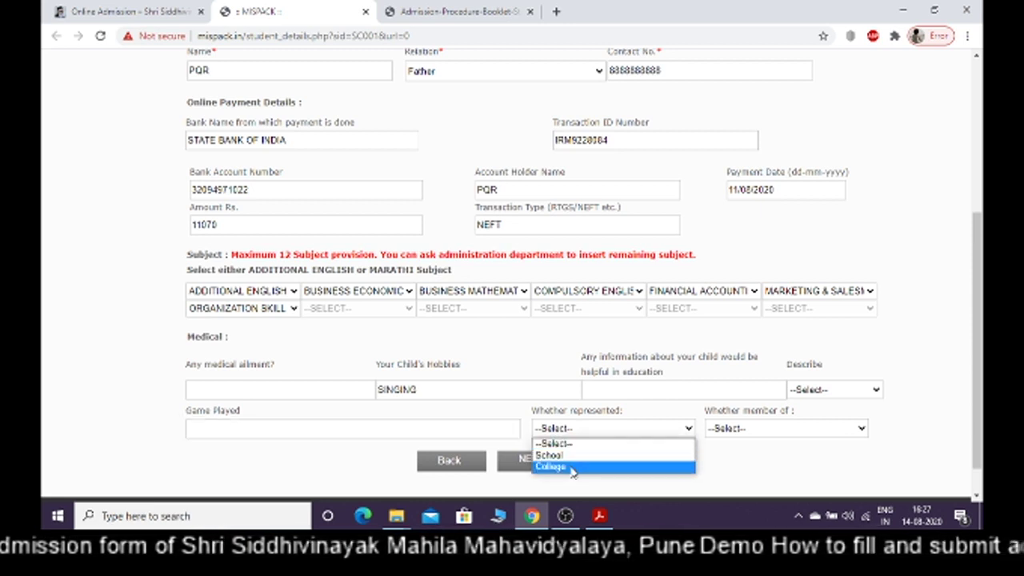
click(728, 456)
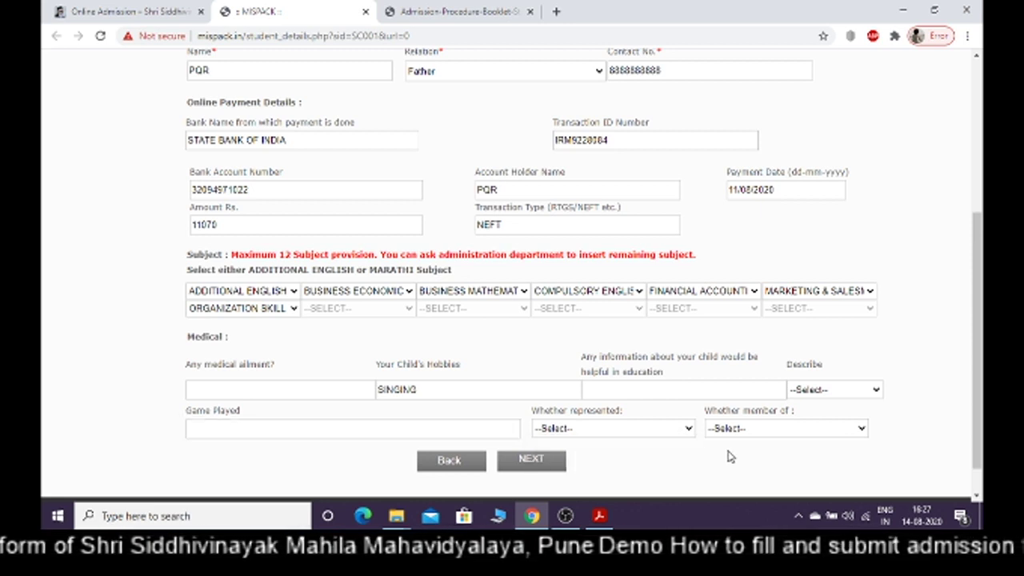
click(738, 430)
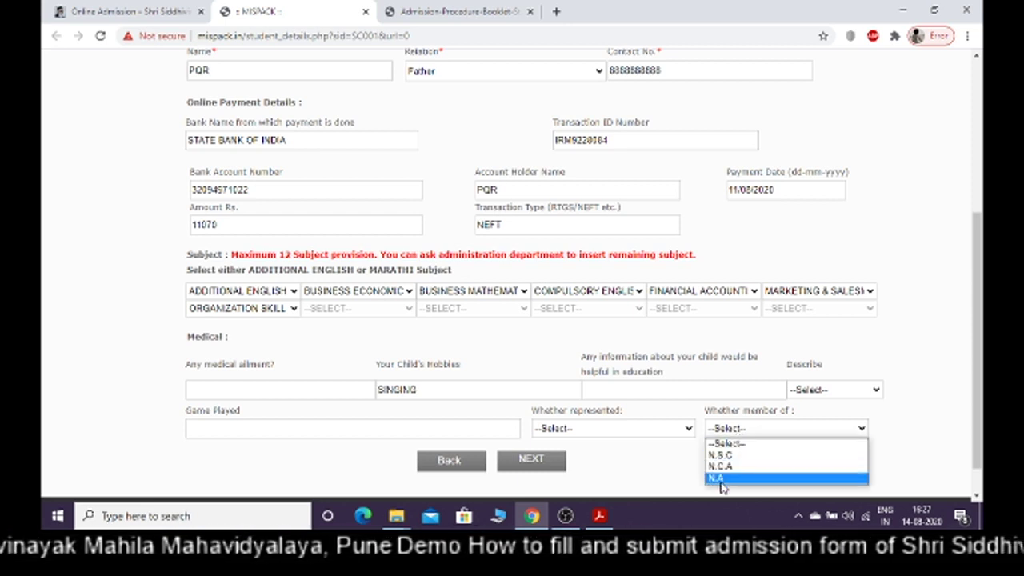
click(654, 468)
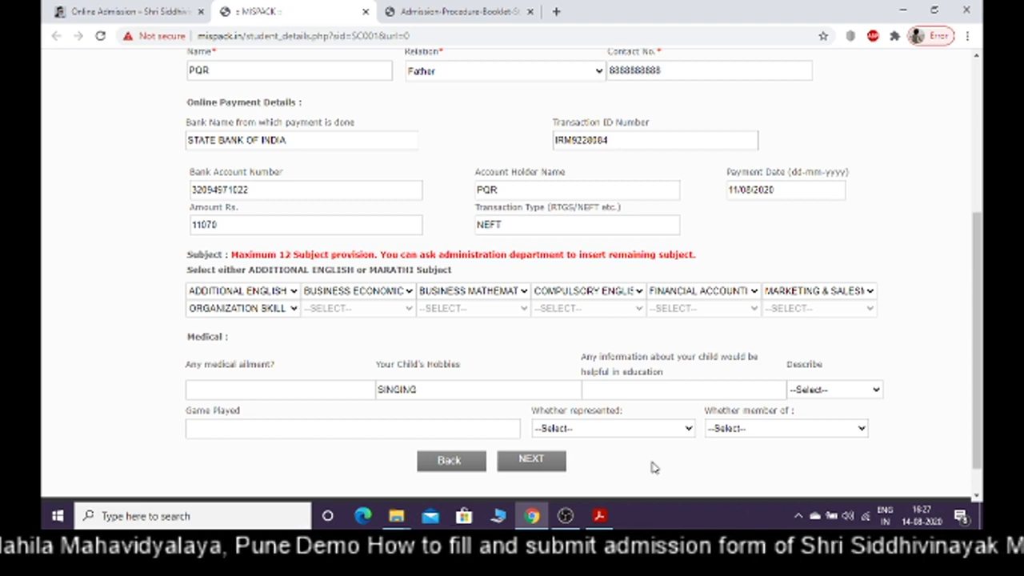
drag(978, 396, 982, 272)
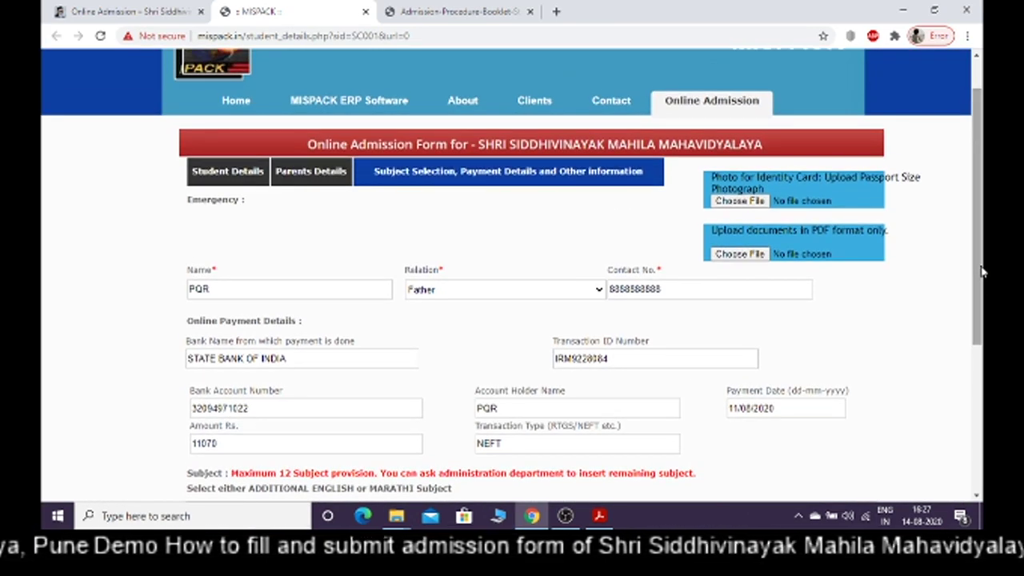
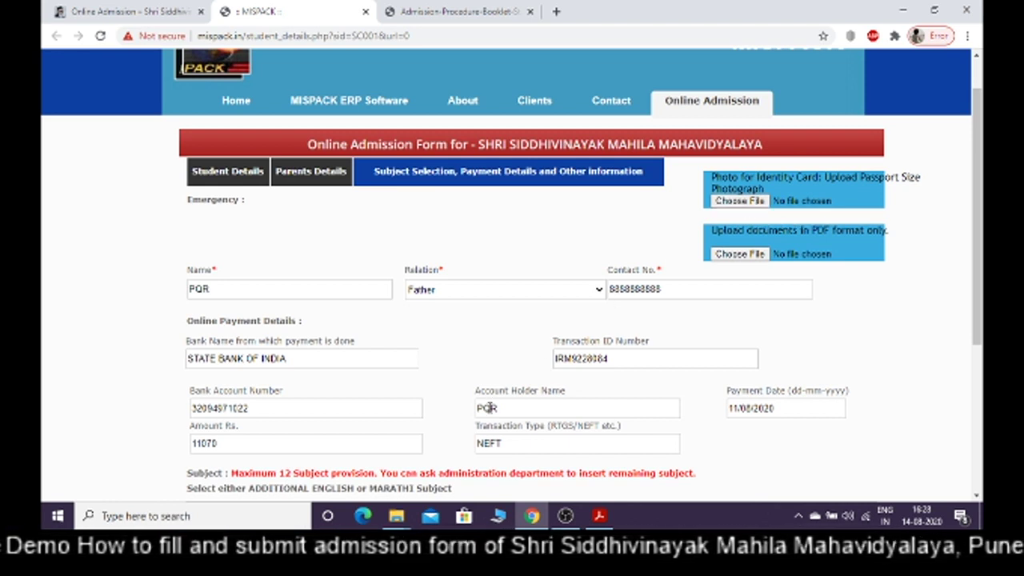
Bring the Form Docs folder window to the front and deselect the Payment Receipt file
mouse_move(396, 518)
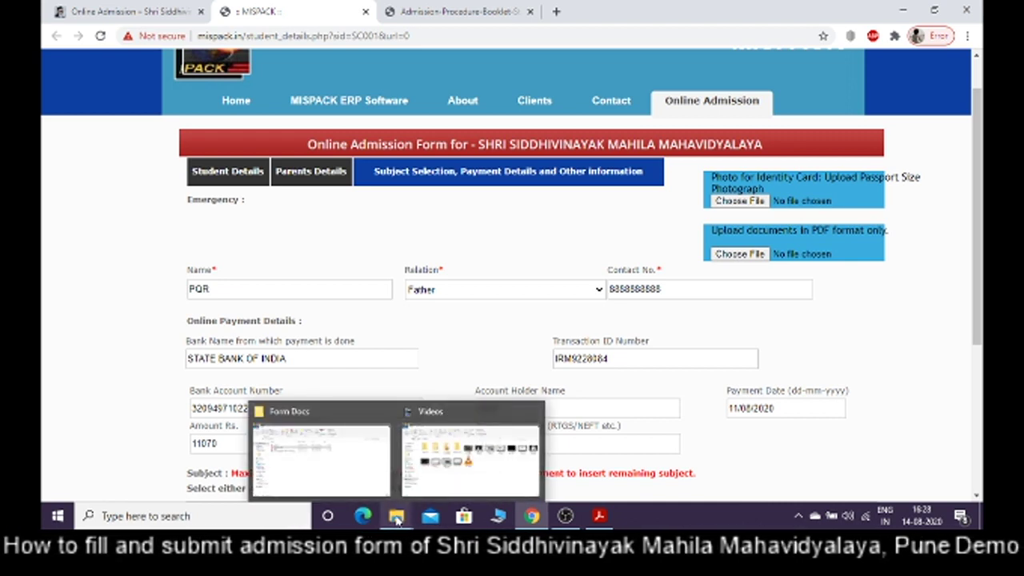
click(355, 485)
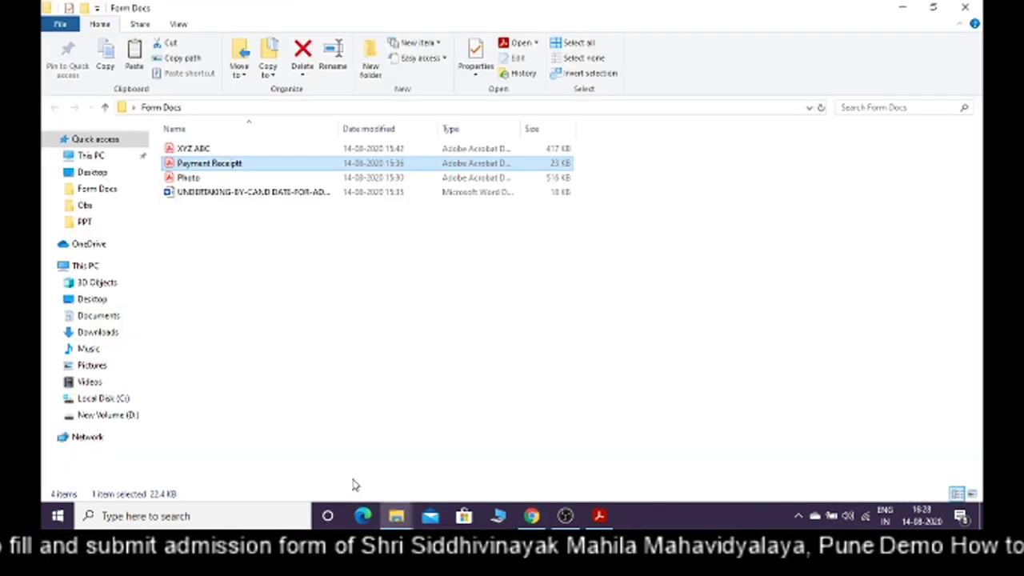
click(277, 273)
Open the Photo PDF in Acrobat Reader, scroll through it, then close all its tabs
double_click(200, 178)
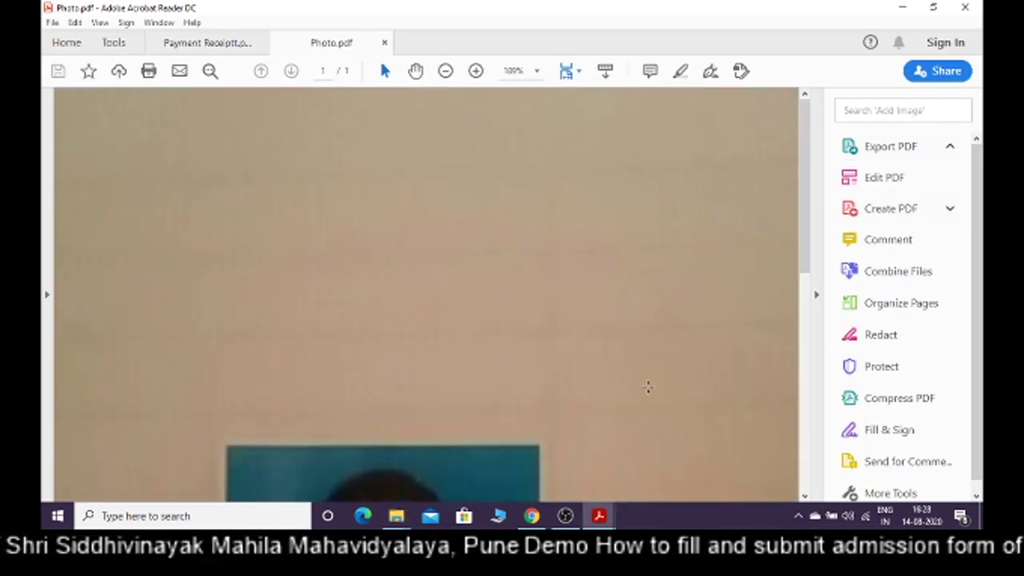
drag(806, 255, 816, 413)
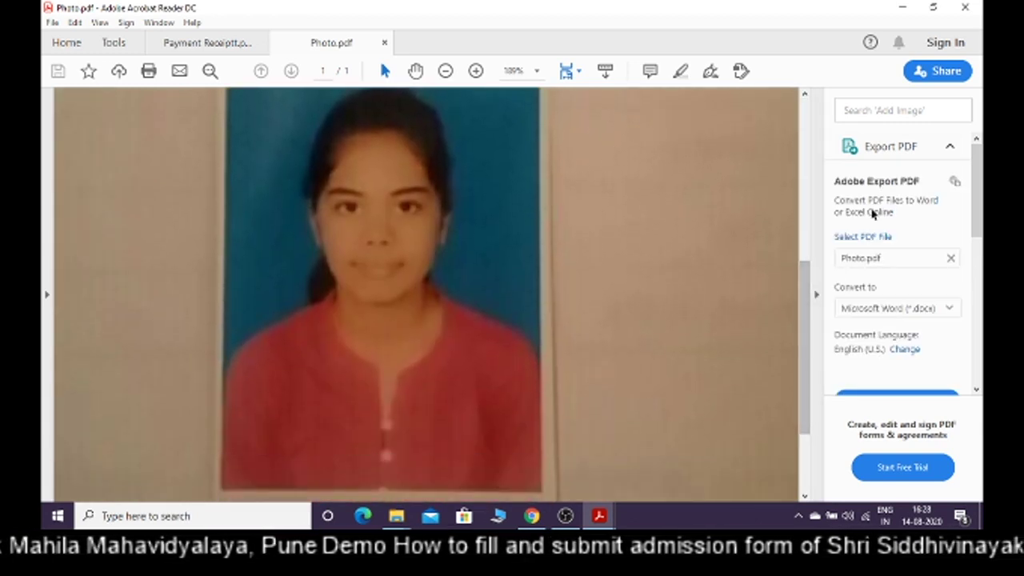
click(965, 7)
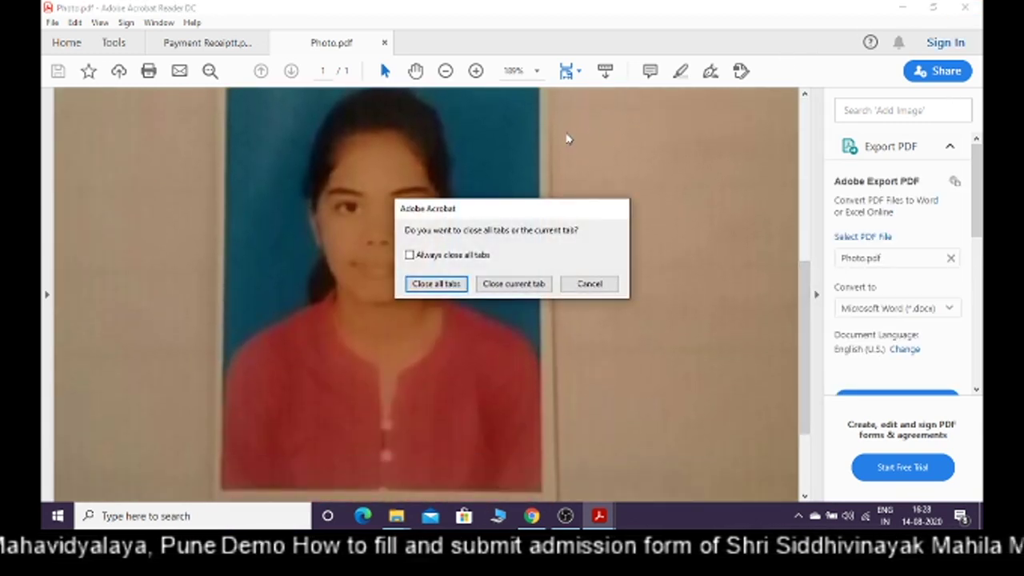
click(451, 285)
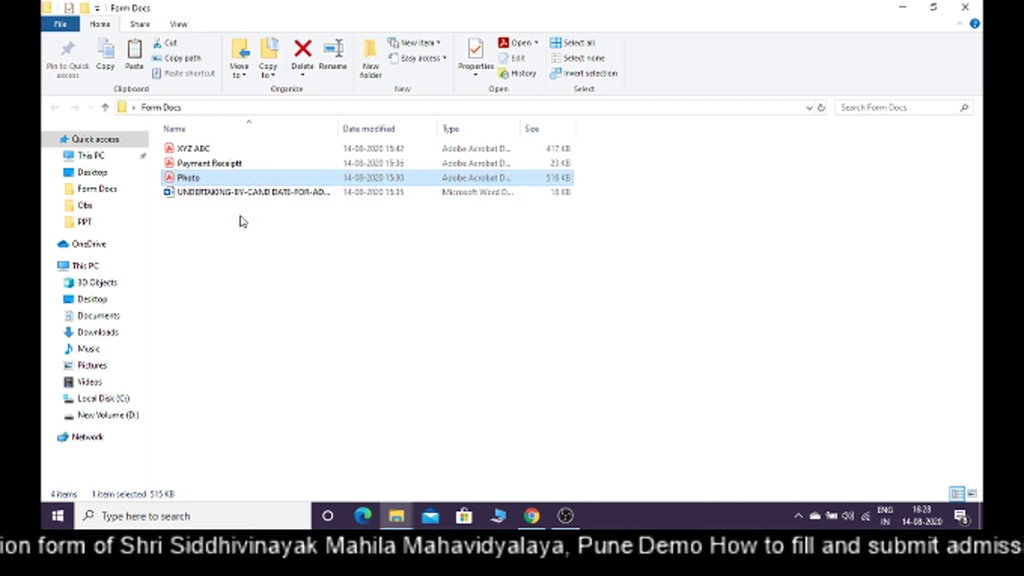
Open XYZ ABC.pdf from the Form Docs folder in Acrobat Reader
click(229, 149)
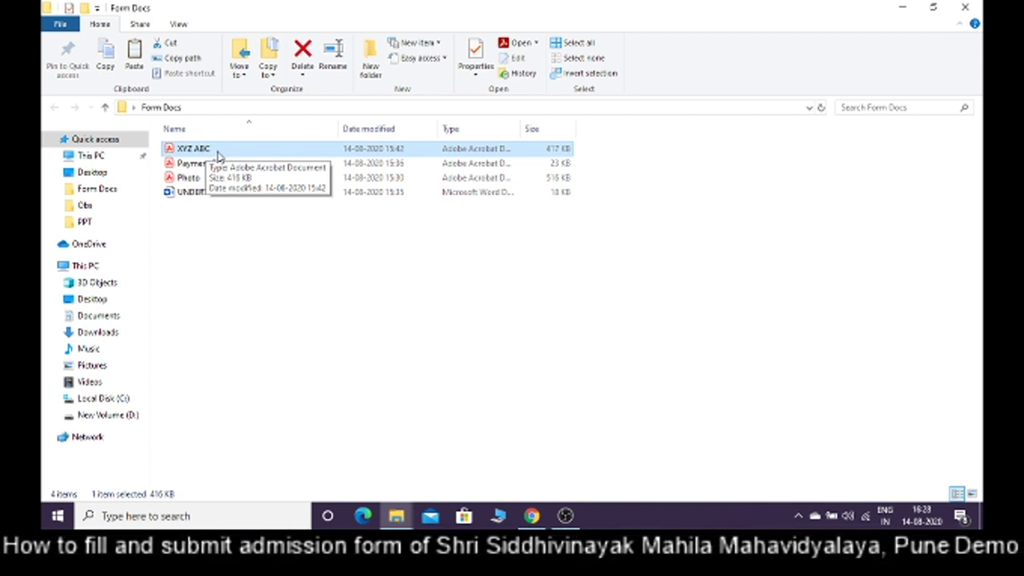
double_click(218, 150)
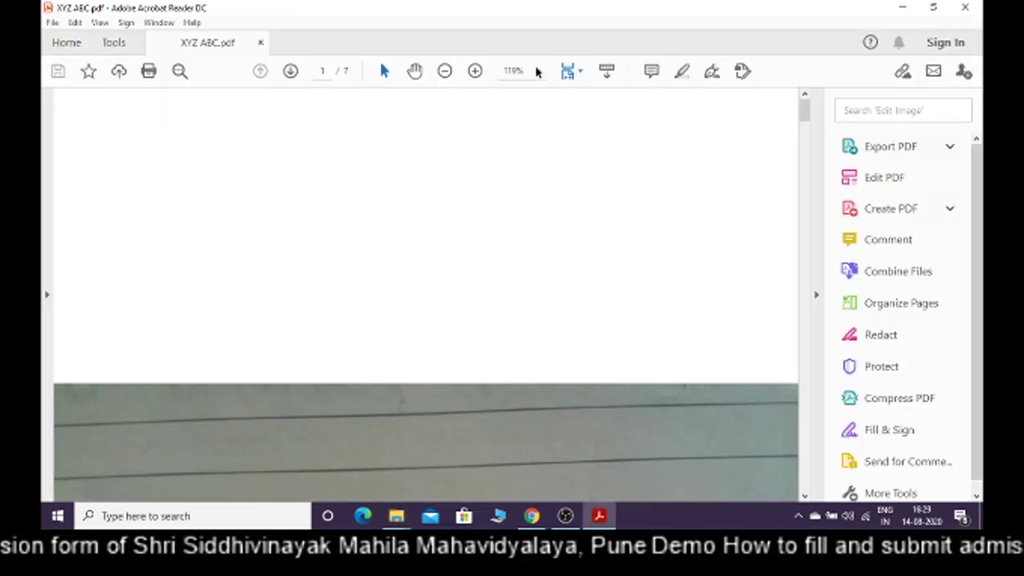
Zoom XYZ ABC to 50%, page through all seven pages, and close Acrobat Reader
click(537, 71)
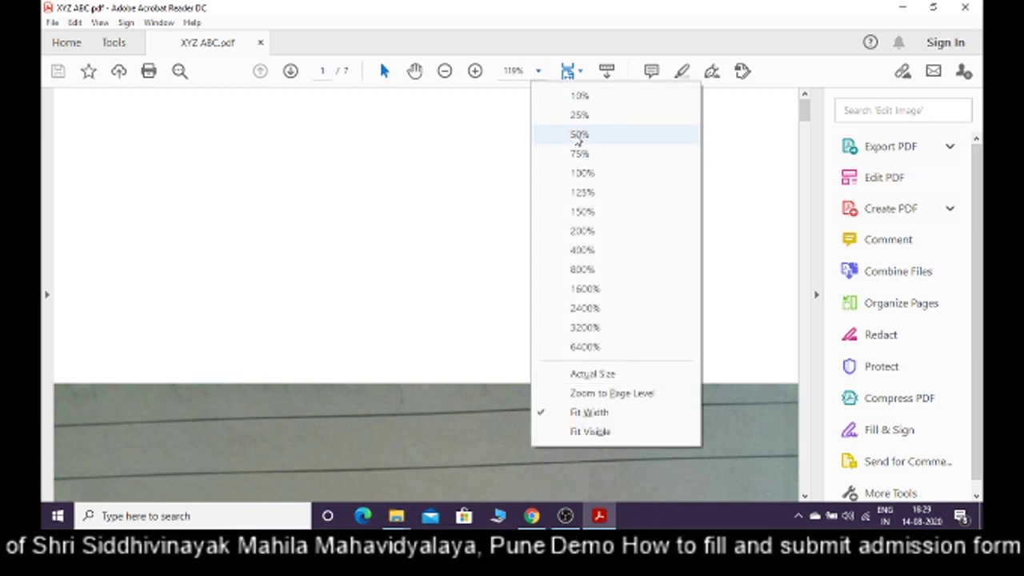
click(579, 134)
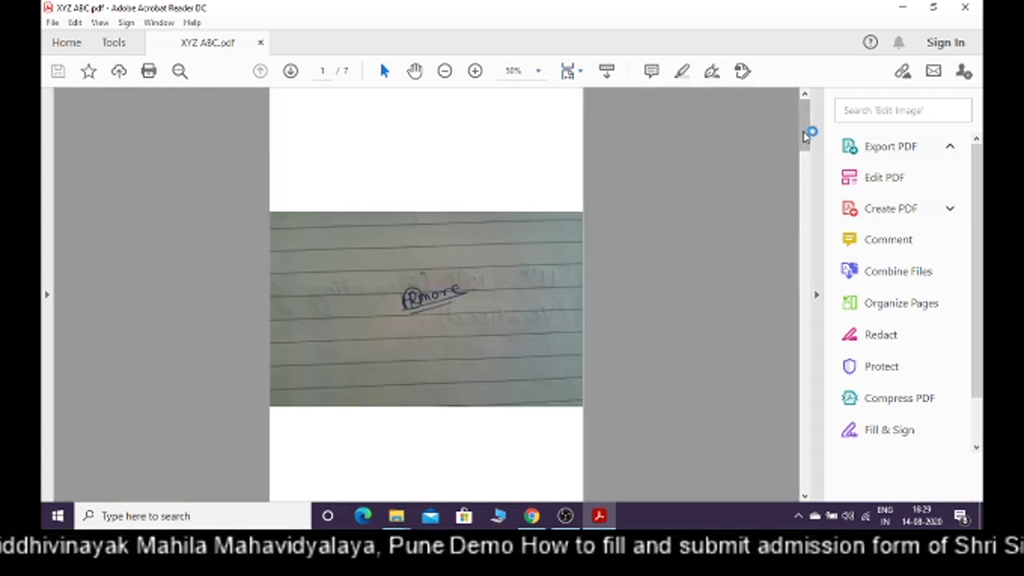
drag(807, 139, 809, 144)
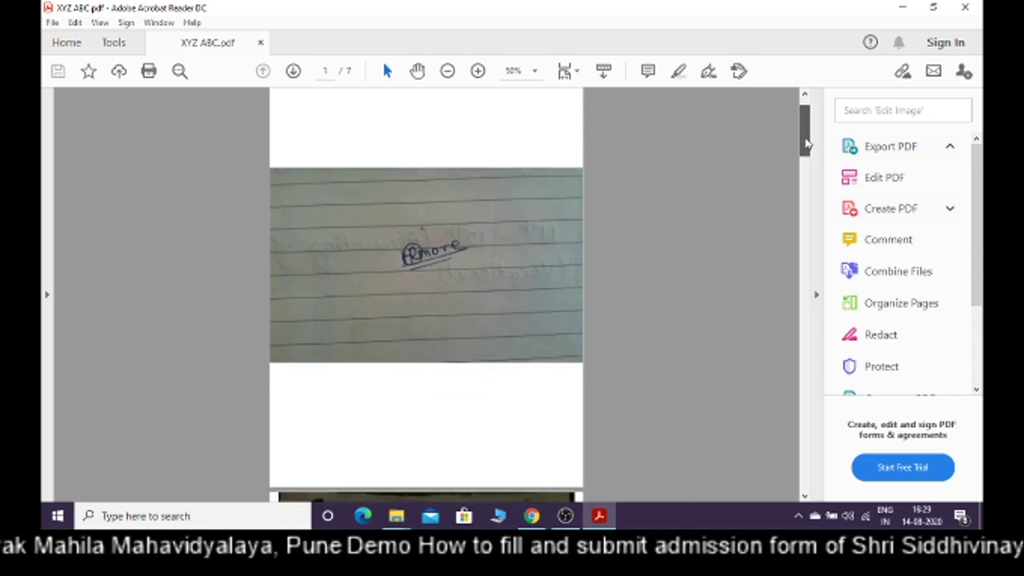
drag(807, 143, 811, 190)
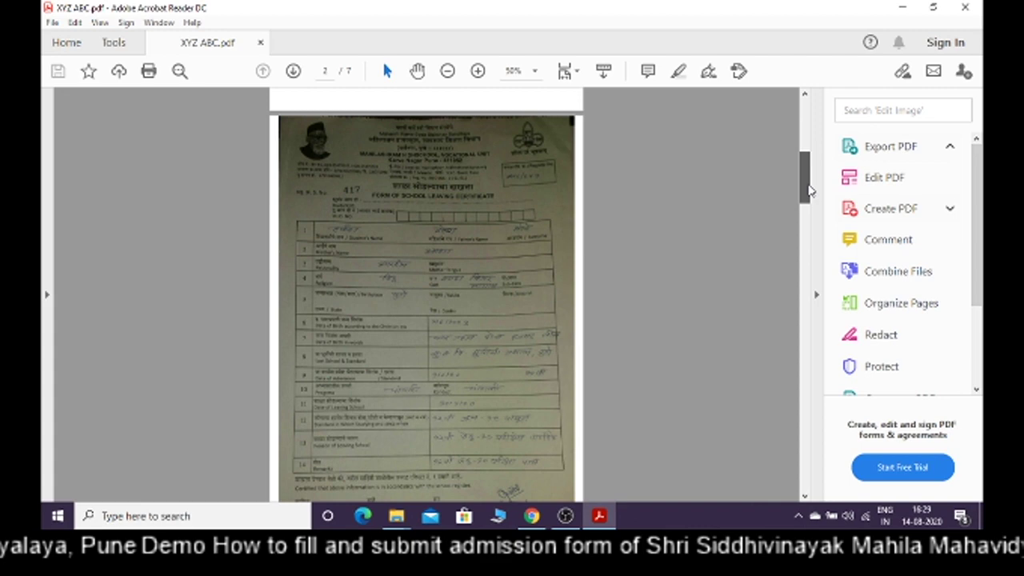
drag(808, 190, 814, 254)
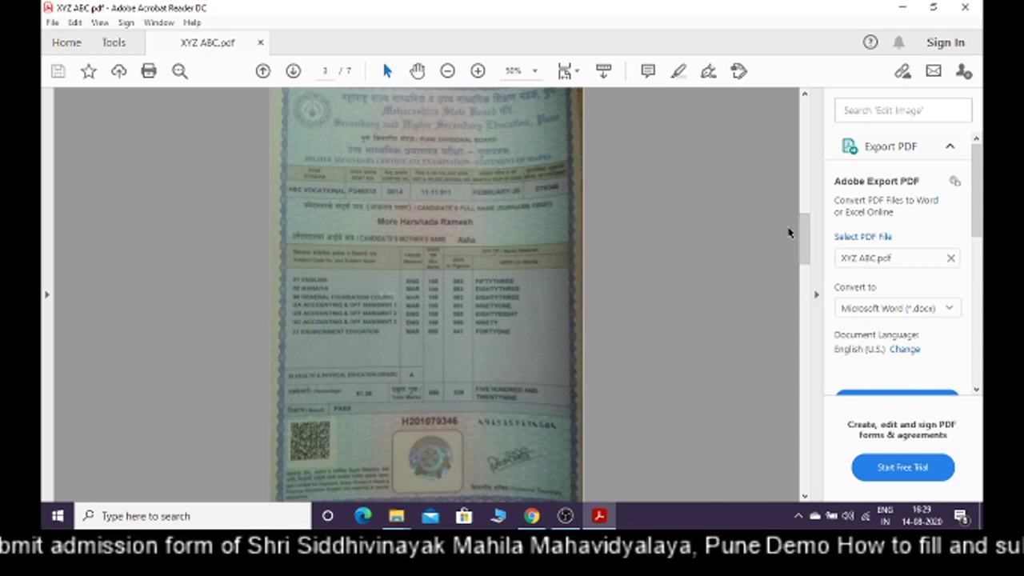
drag(804, 239, 814, 358)
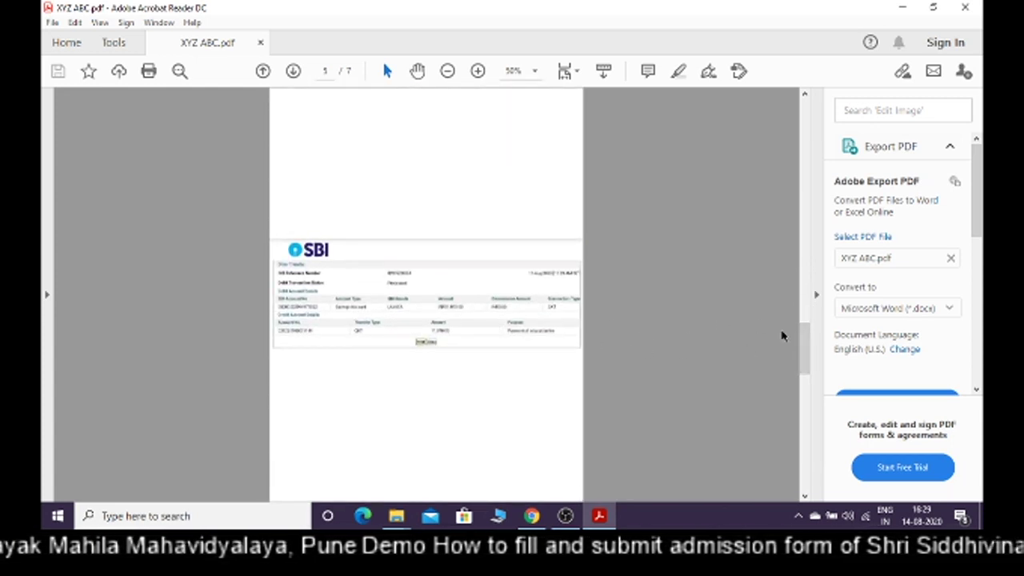
drag(805, 343, 814, 402)
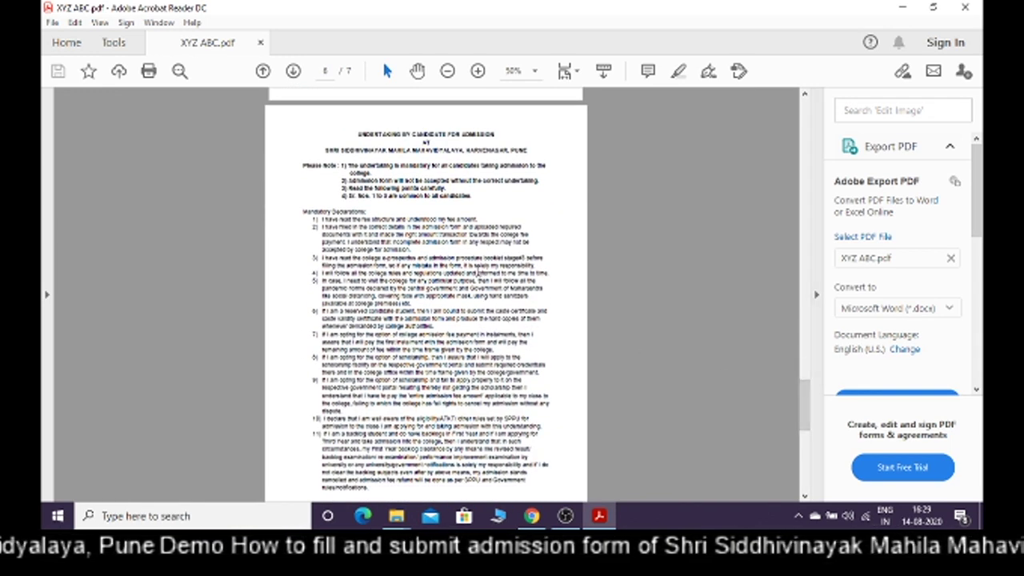
drag(807, 393, 808, 460)
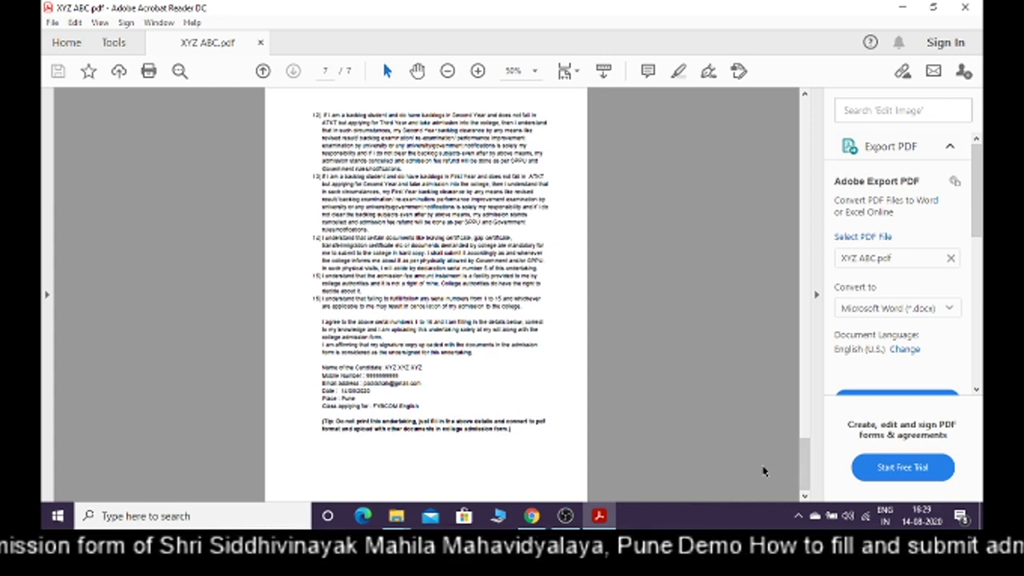
drag(805, 476, 805, 111)
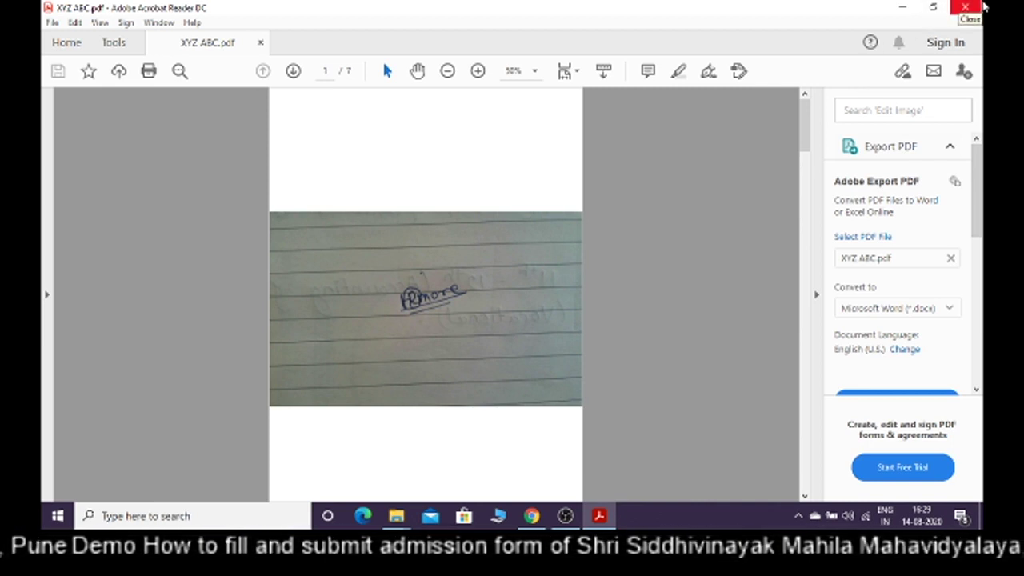
click(982, 6)
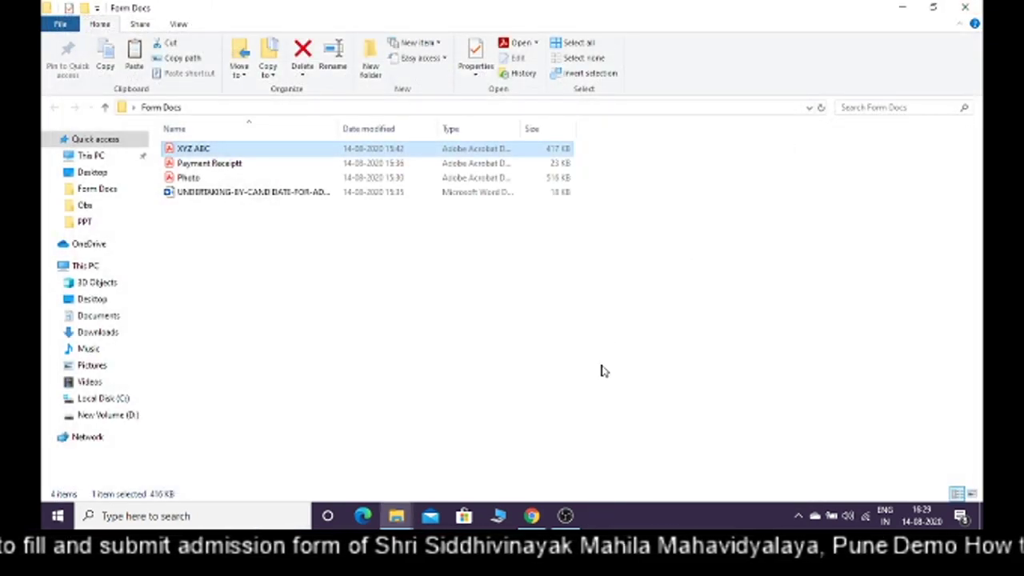
Switch to Chrome and load google.co.in in a new tab
key(alt+Tab)
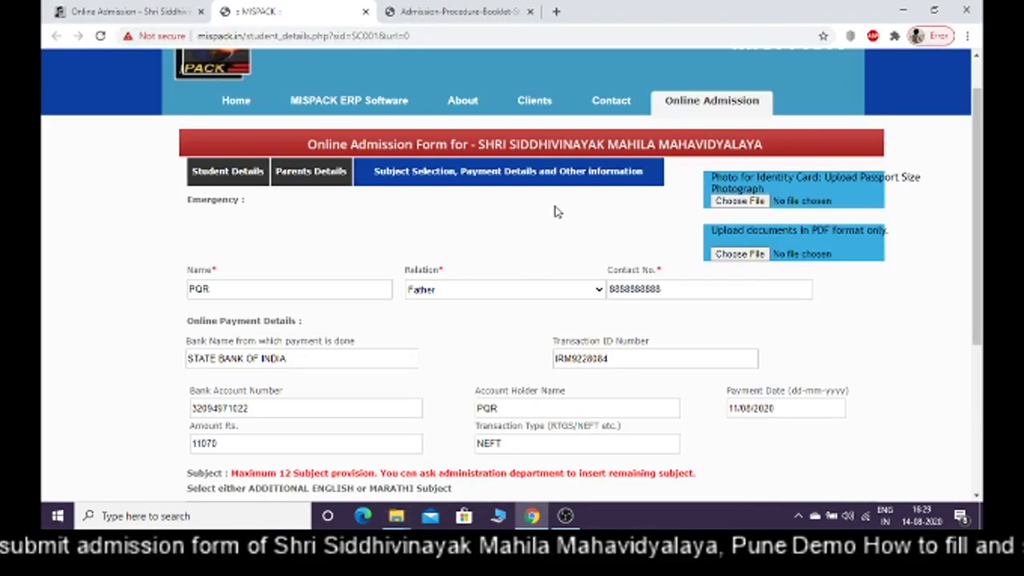
click(558, 13)
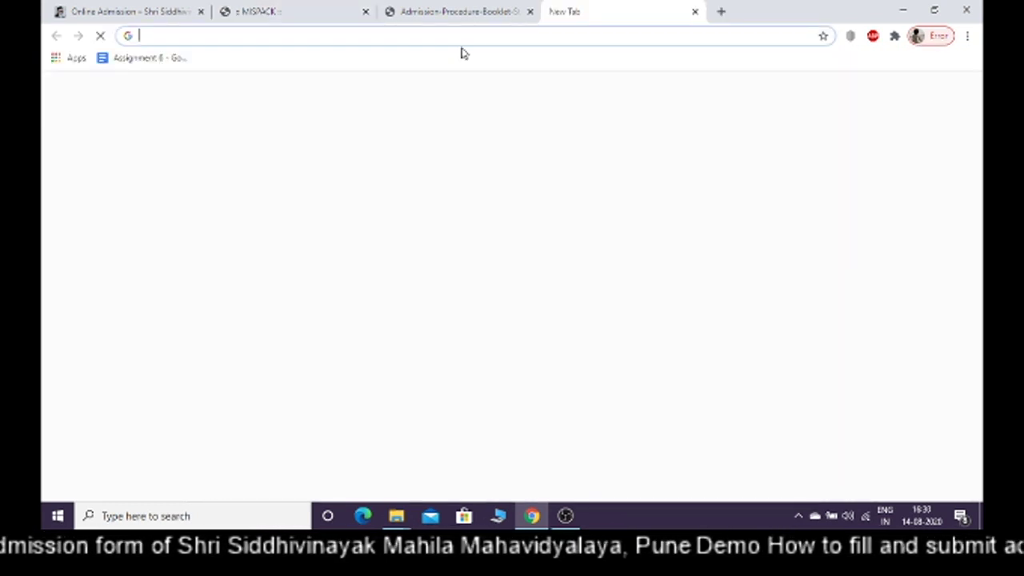
text(google.co.in)
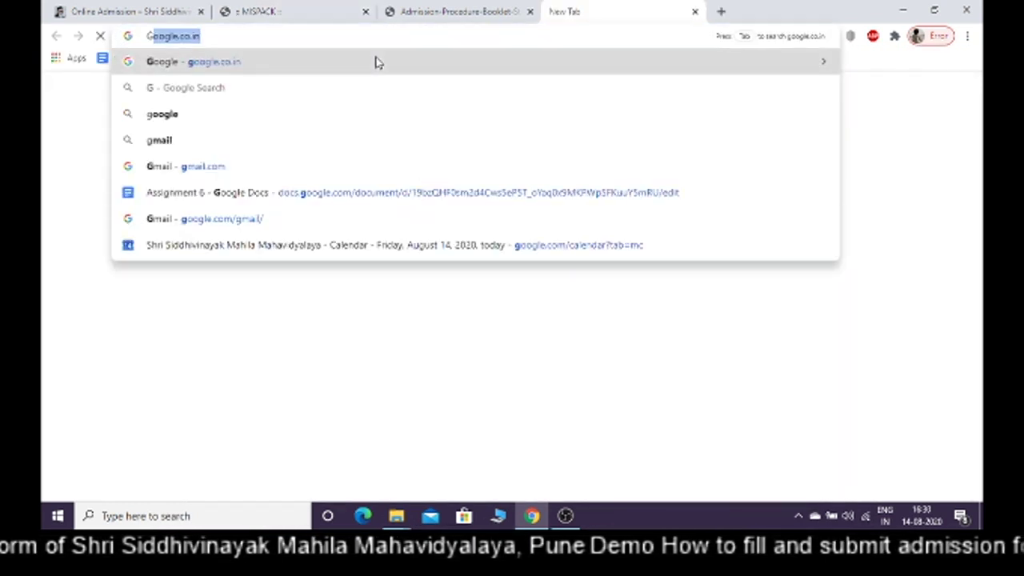
key(Return)
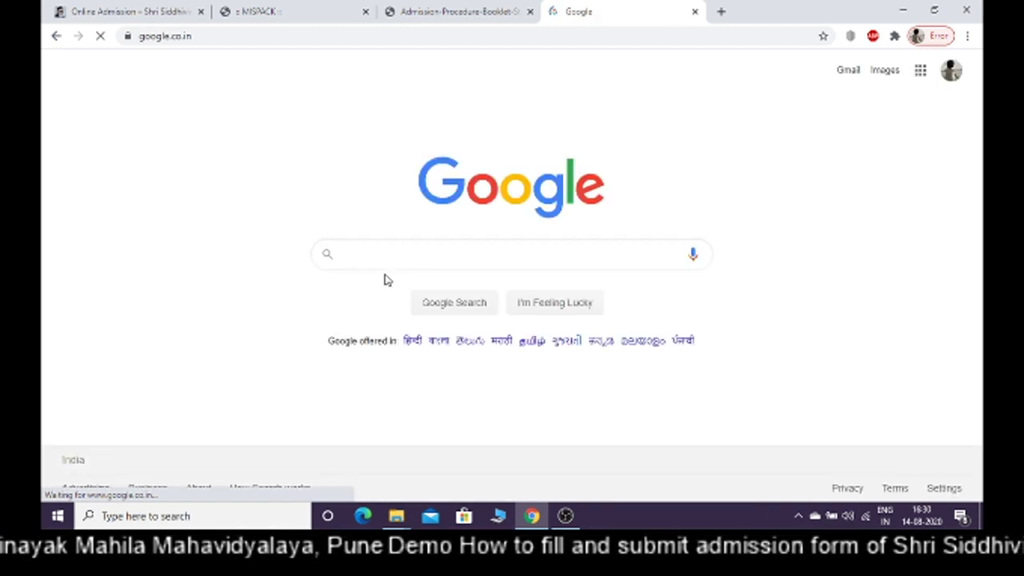
Search Google for 'MERGE PDF ONLINE', then return to the MISPACK admission tab
text(MERGE )
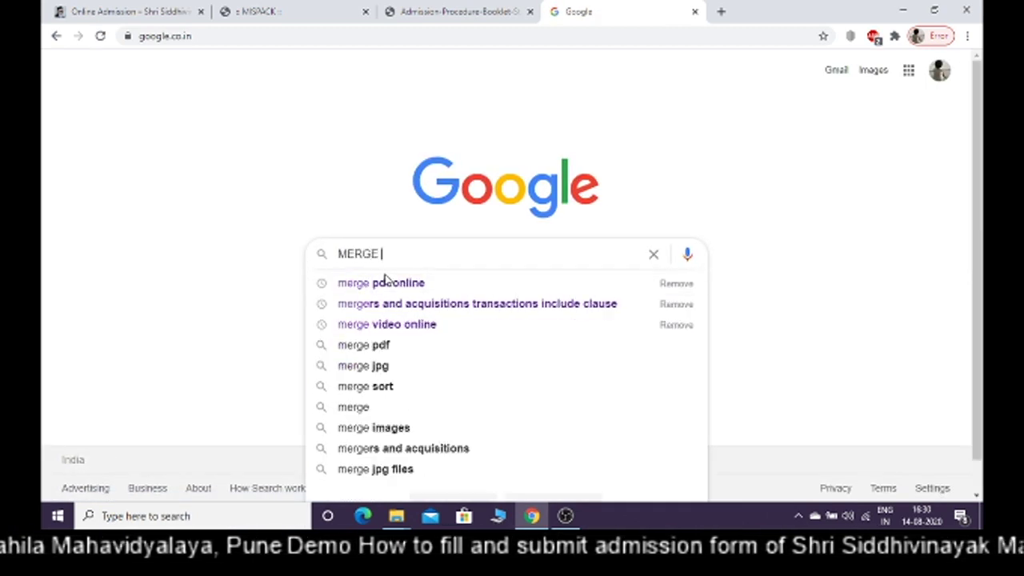
text(PDF )
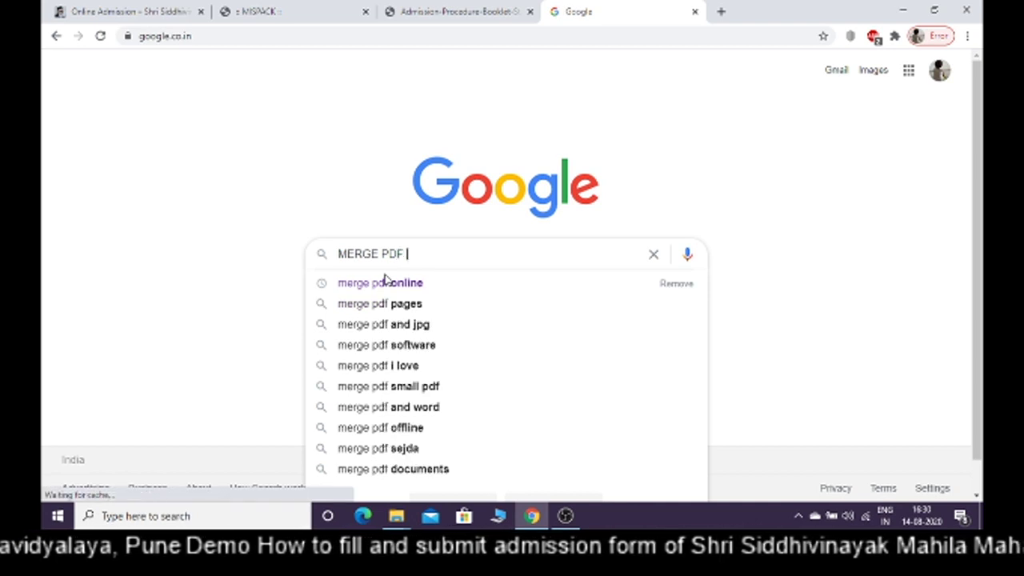
text(ONLINE)
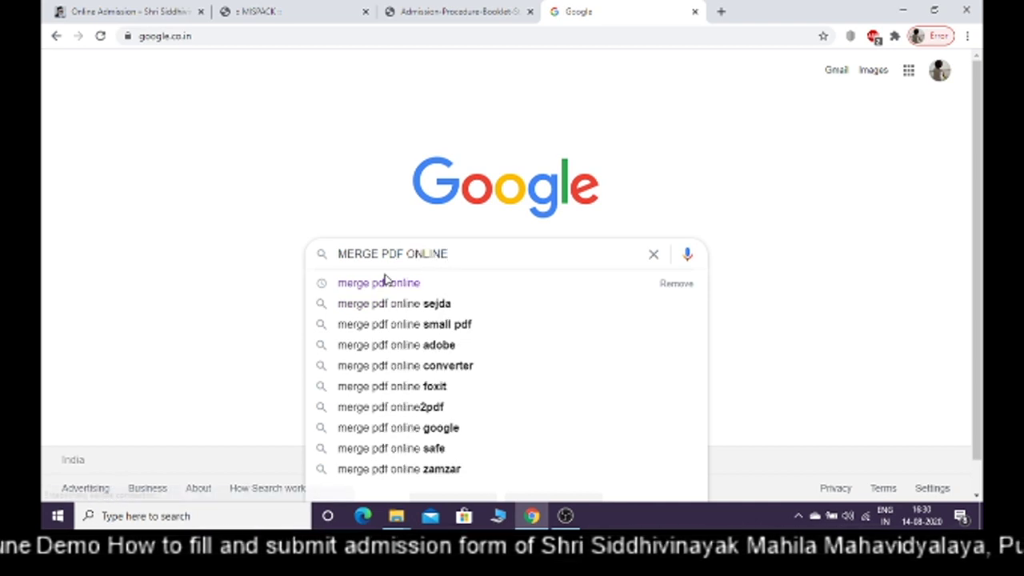
key(Return)
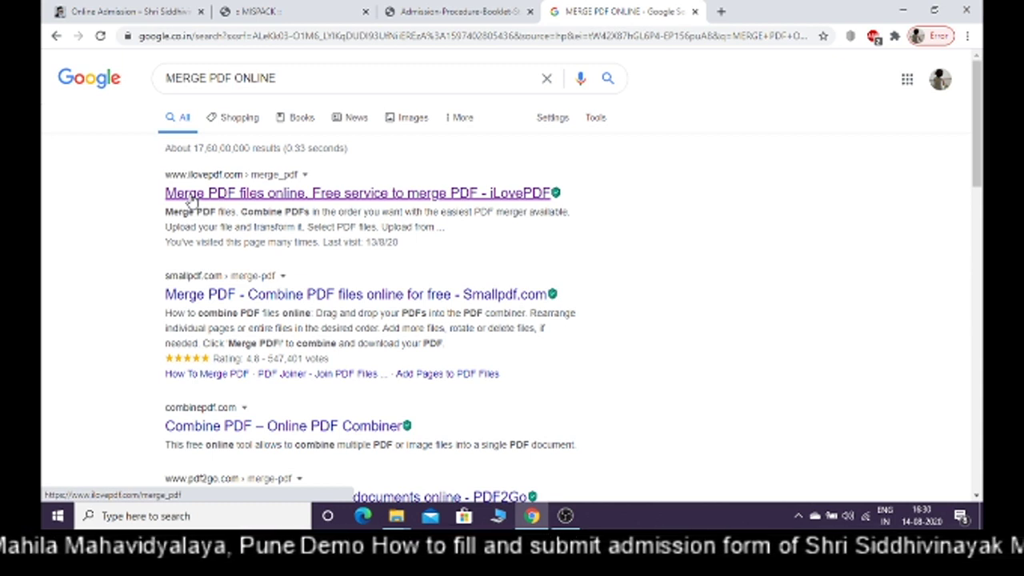
click(263, 10)
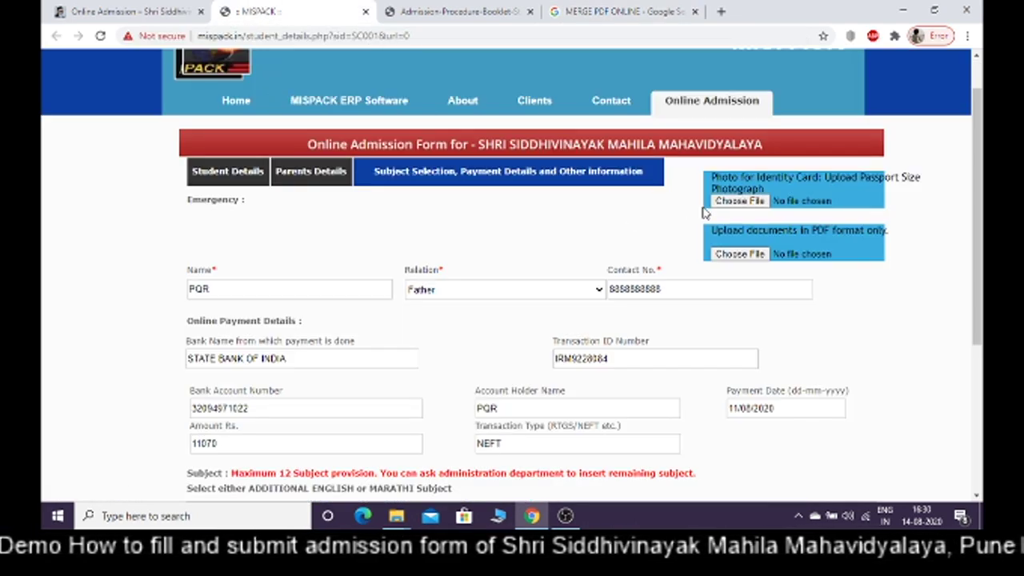
Attach Photo.pdf as the identity card photo on the admission form
mouse_move(396, 518)
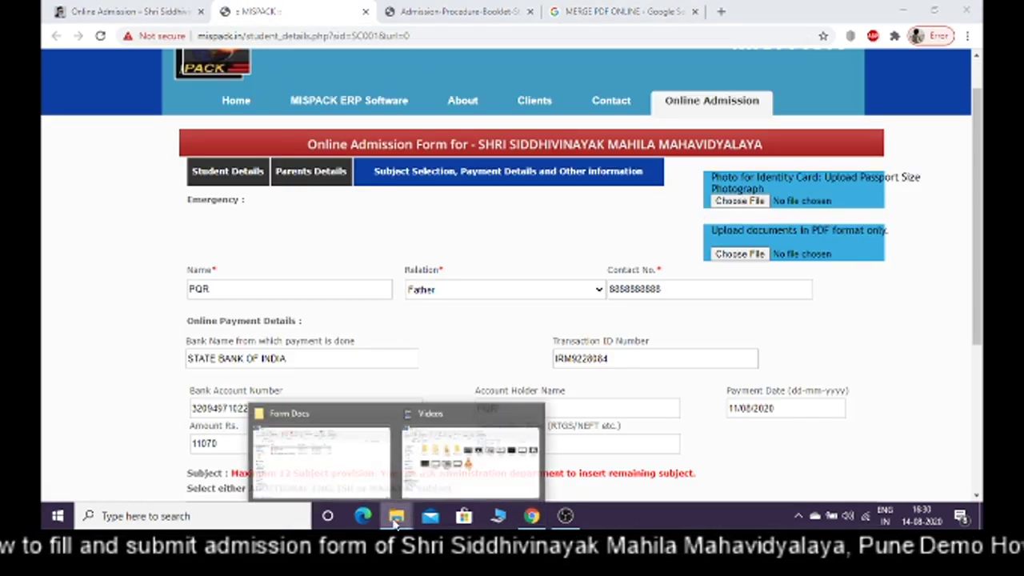
click(343, 464)
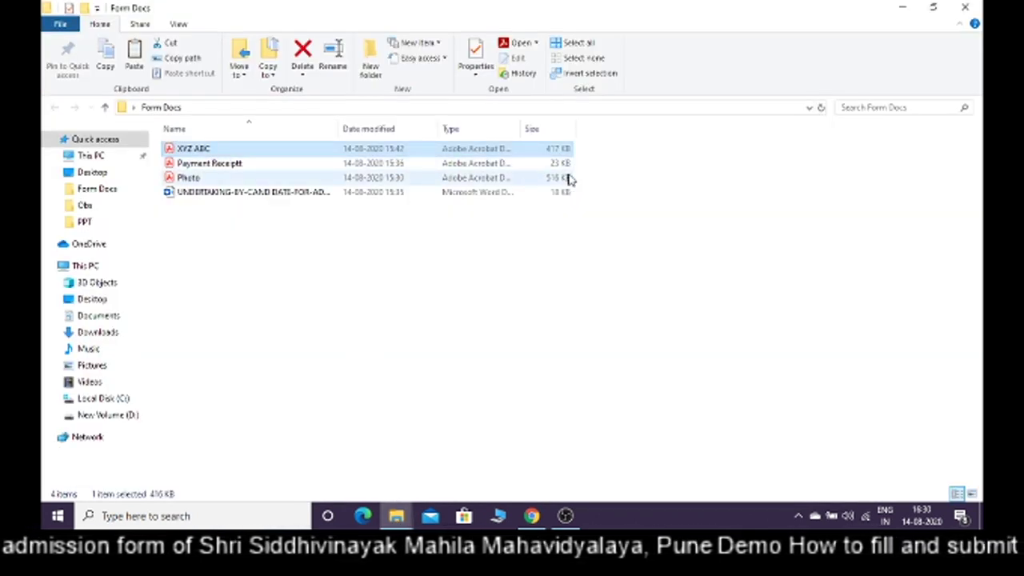
click(532, 520)
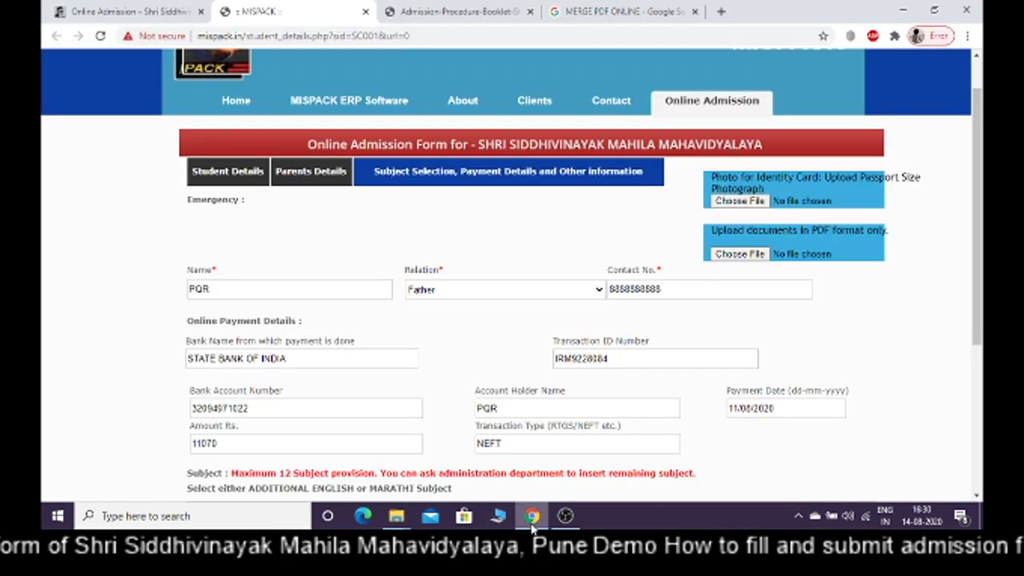
click(731, 205)
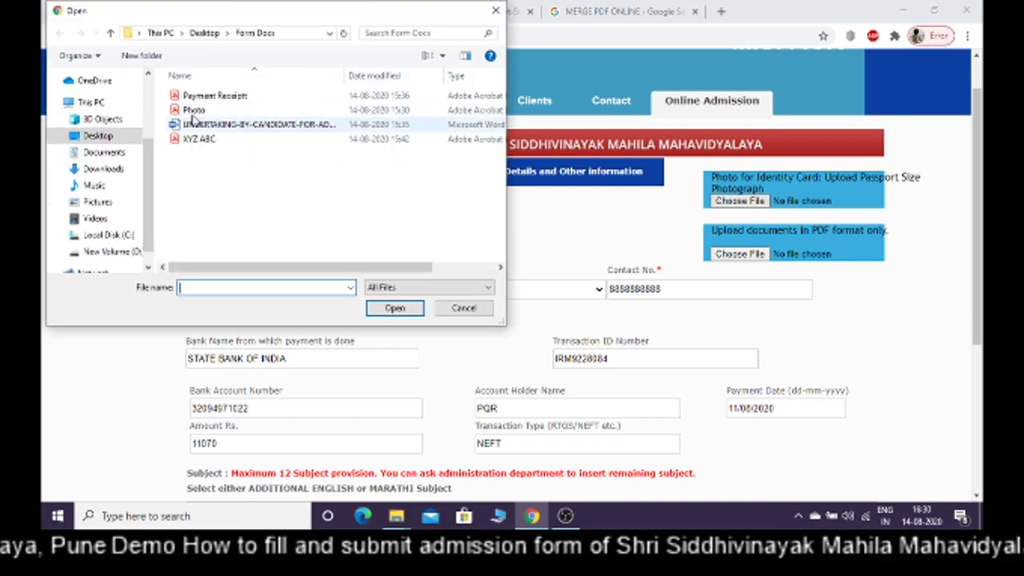
click(194, 108)
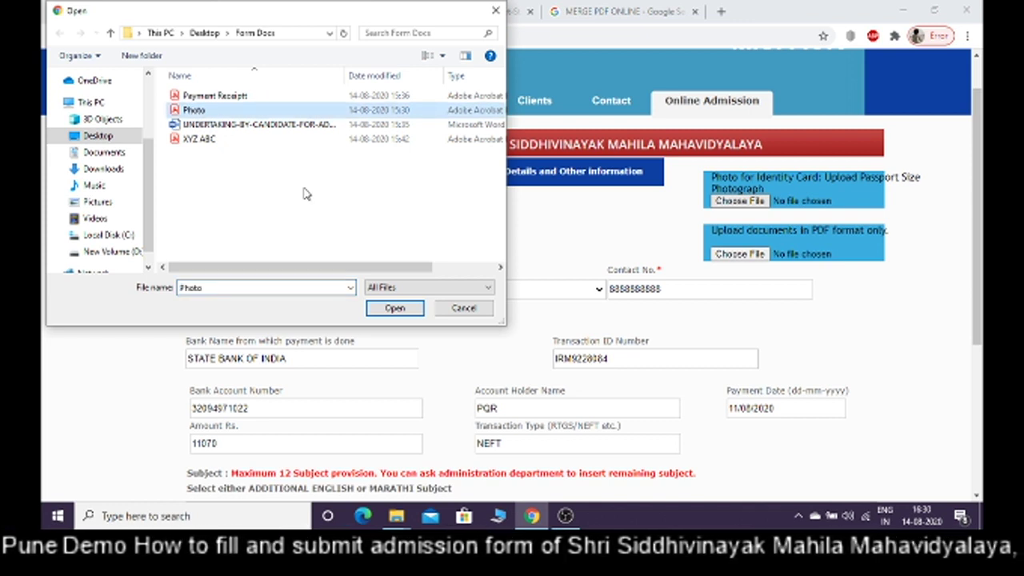
click(394, 309)
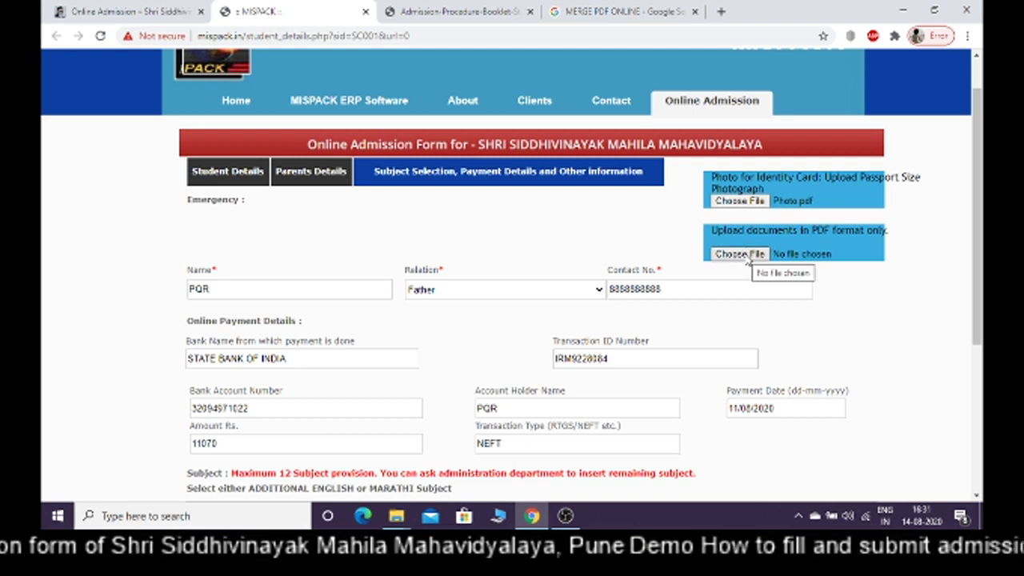
Attach XYZ ABC.pdf as the PDF documents upload
click(749, 256)
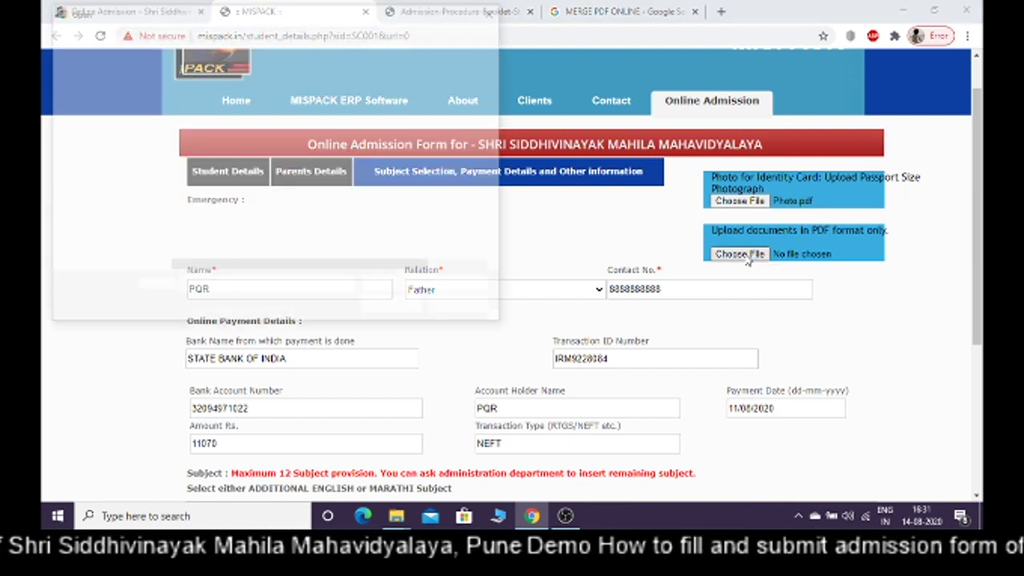
click(200, 138)
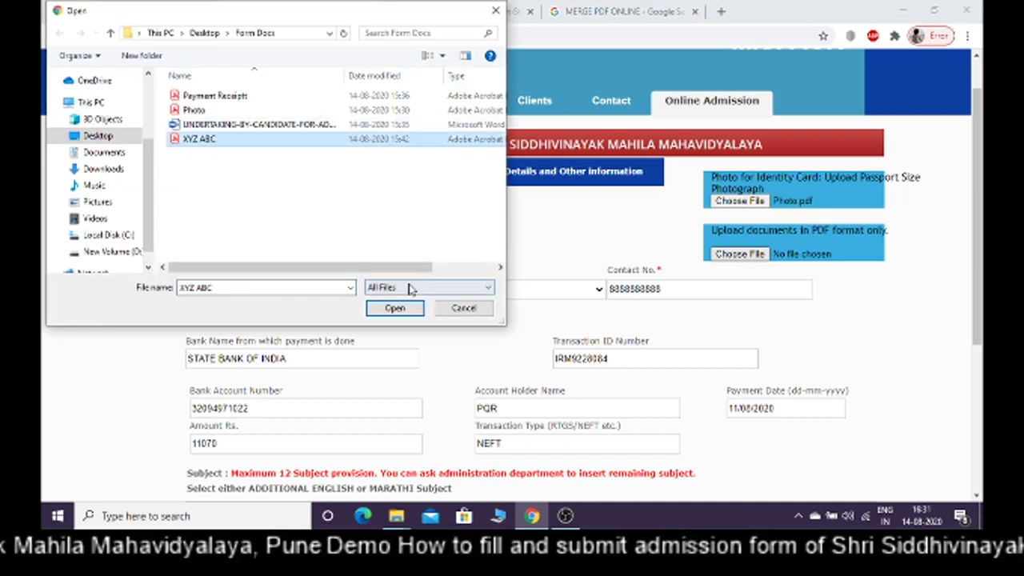
click(413, 313)
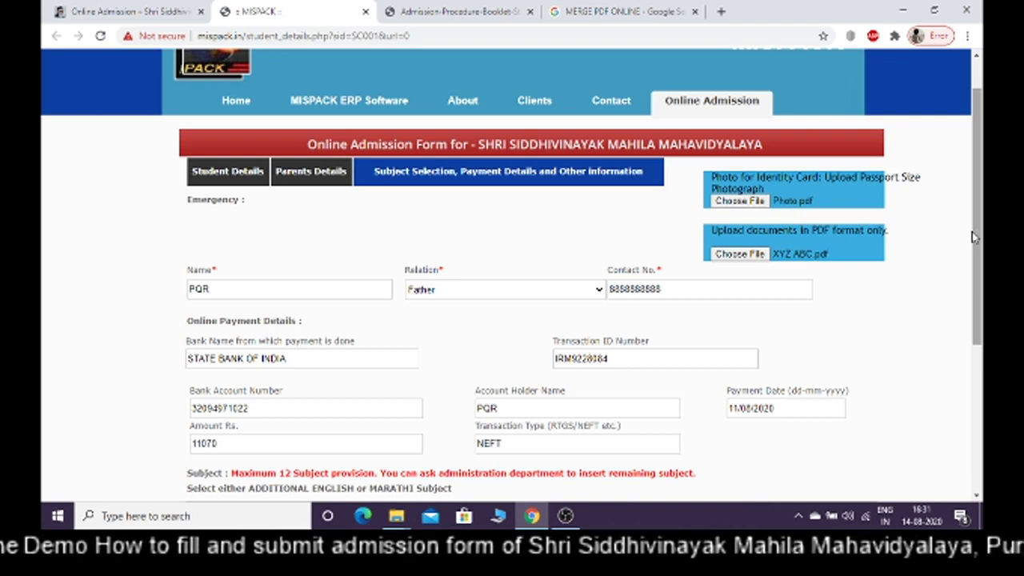
drag(972, 235, 984, 277)
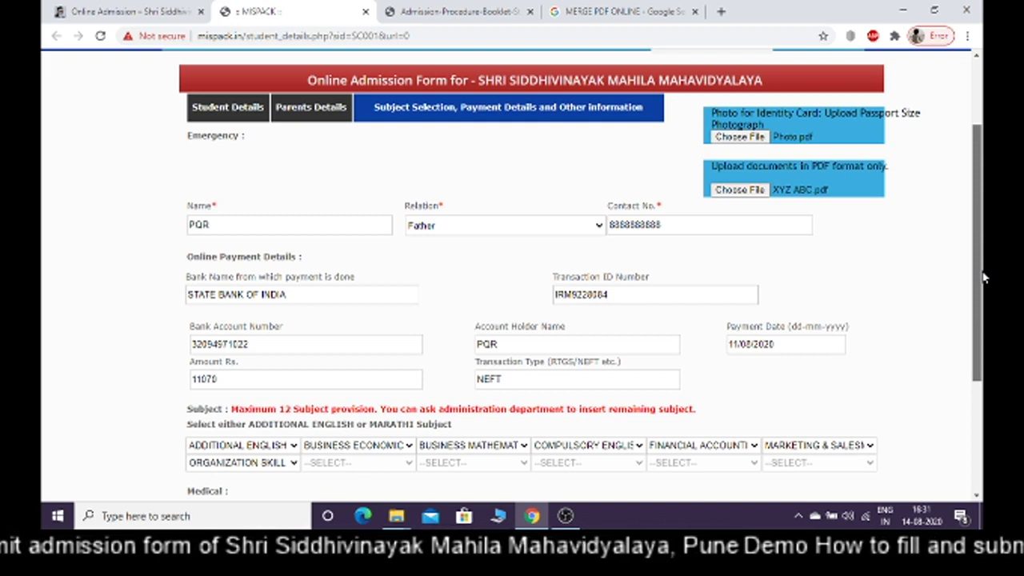
Try NEXT on the form and dismiss the 'Only .jpg or .png files accepted' alert
mouse_move(985, 279)
mouse_down()
mouse_move(979, 344)
mouse_move(976, 283)
mouse_up()
scroll(976, 283, down, 3)
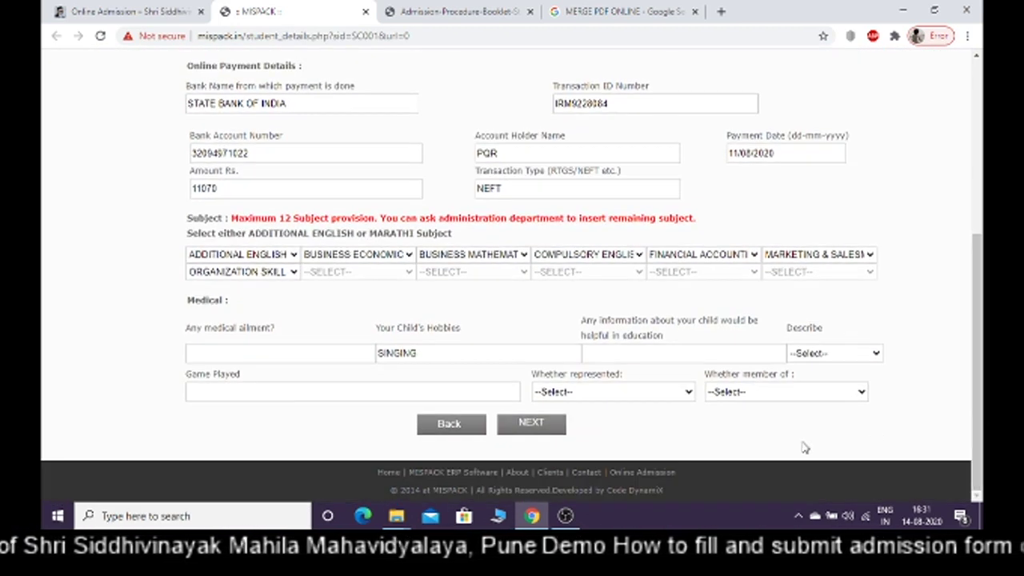
click(532, 424)
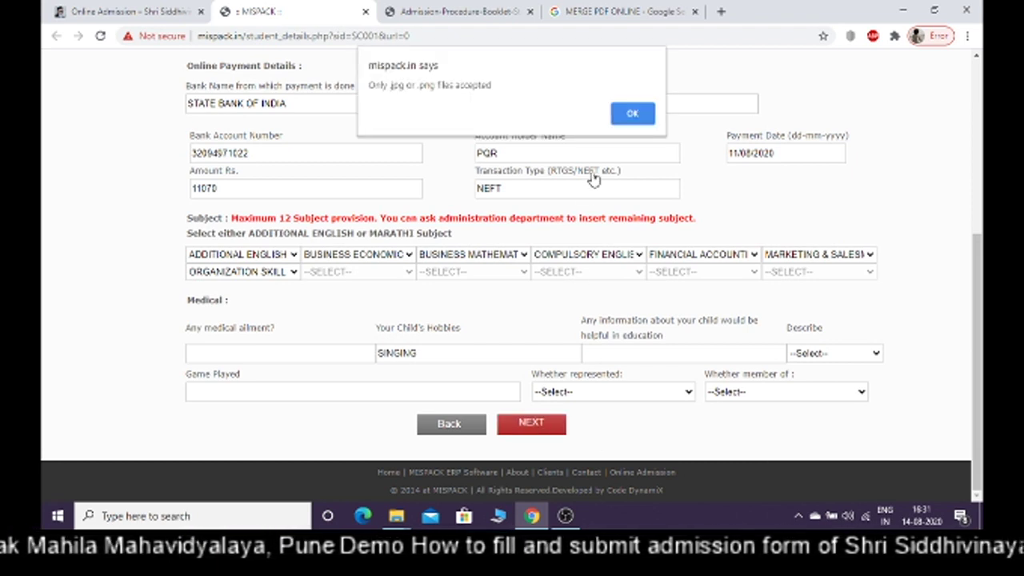
click(633, 114)
Return to the MERGE PDF ONLINE Google results tab
scroll(984, 242, up, 2)
drag(984, 242, 984, 144)
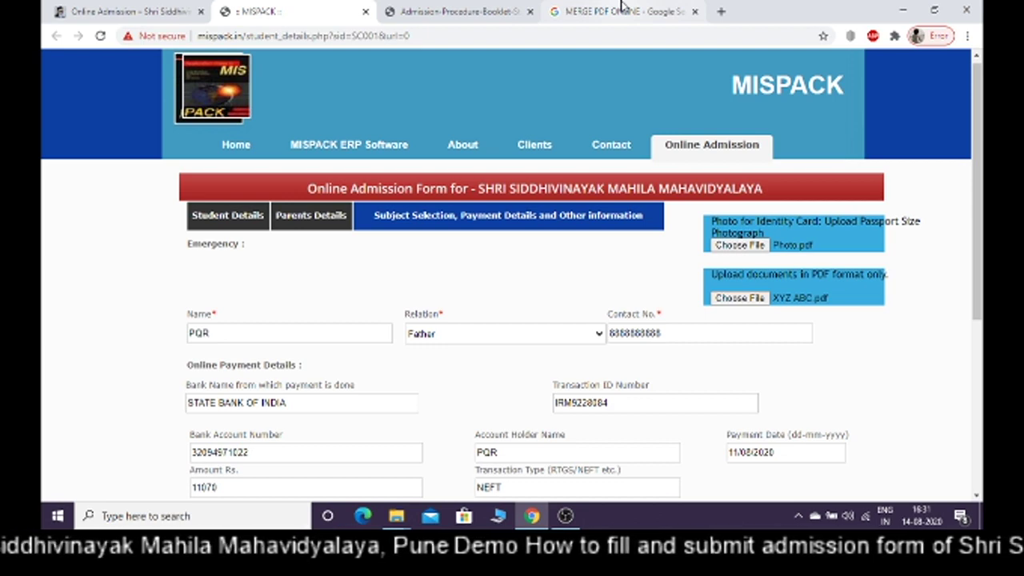
click(442, 12)
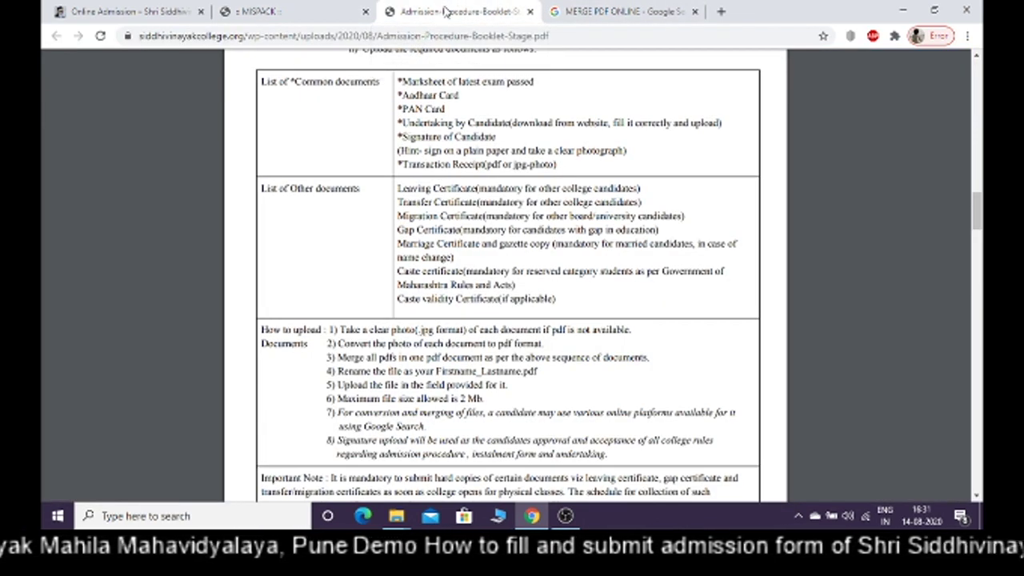
click(703, 14)
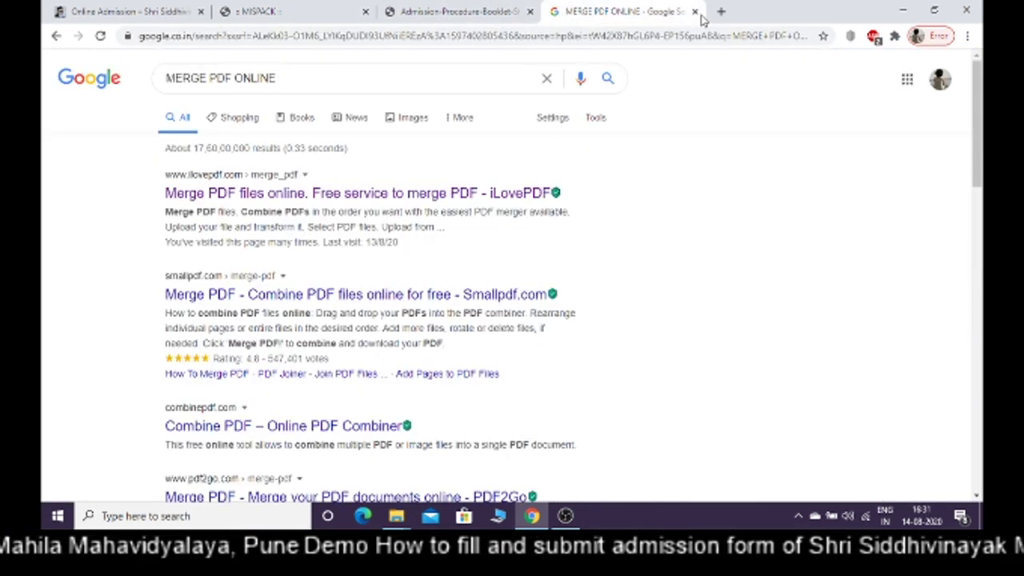
Search Google for 'convert PDF to JPG' and open iLovePDF's PDF to JPG converter
click(342, 79)
key(BackSpace)
key(BackSpace)
key(BackSpace)
key(BackSpace)
key(BackSpace)
key(BackSpace)
key(BackSpace)
key(BackSpace)
key(BackSpace)
key(BackSpace)
key(BackSpace)
key(BackSpace)
key(BackSpace)
key(BackSpace)
key(BackSpace)
key(BackSpace)
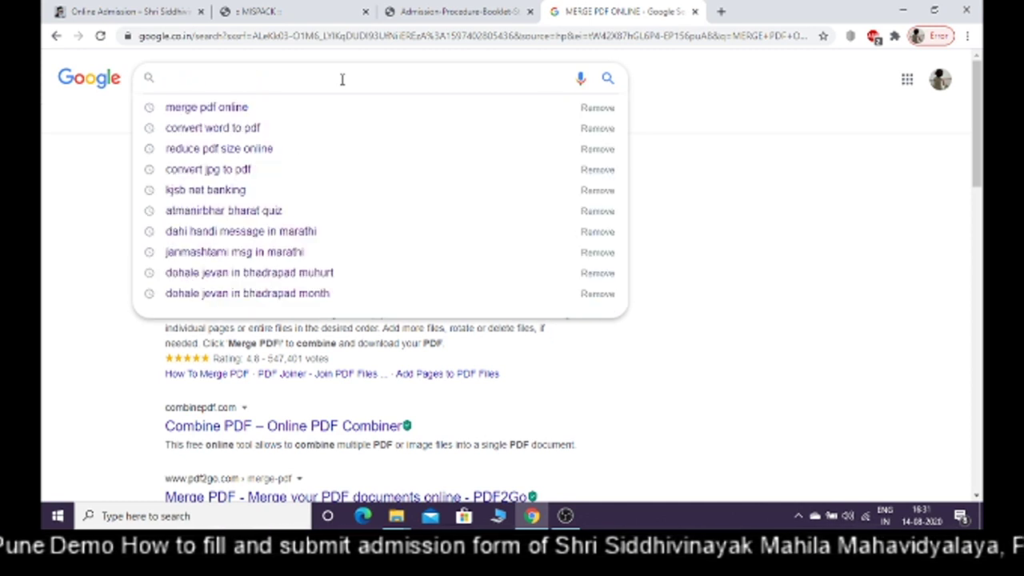
text(CONVERT)
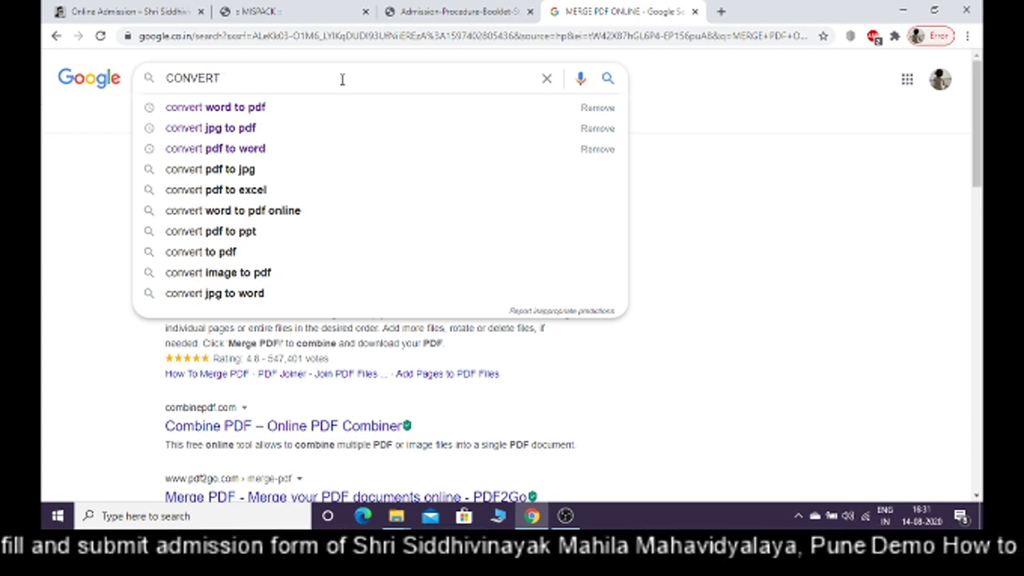
text( JPG )
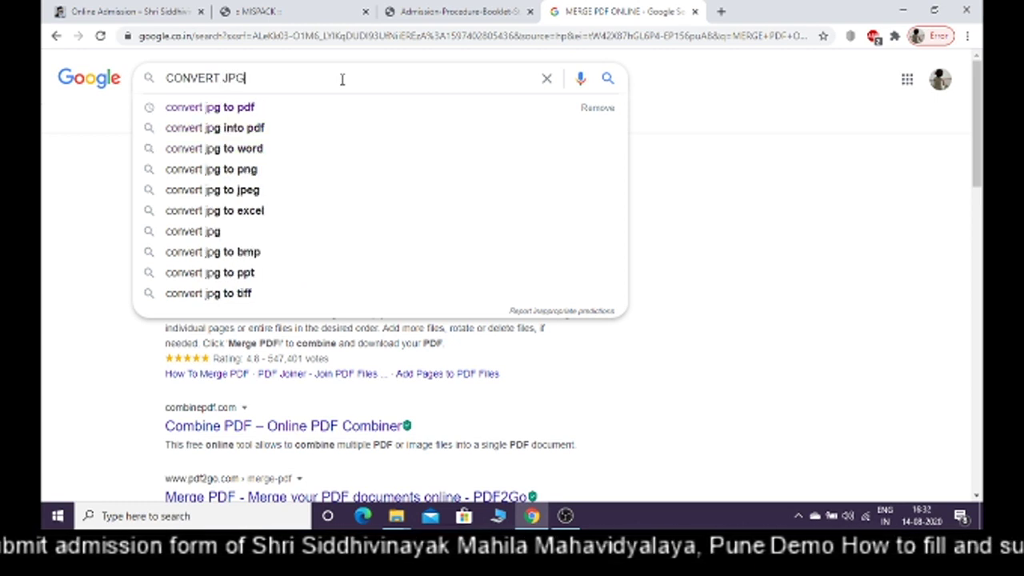
text(TO)
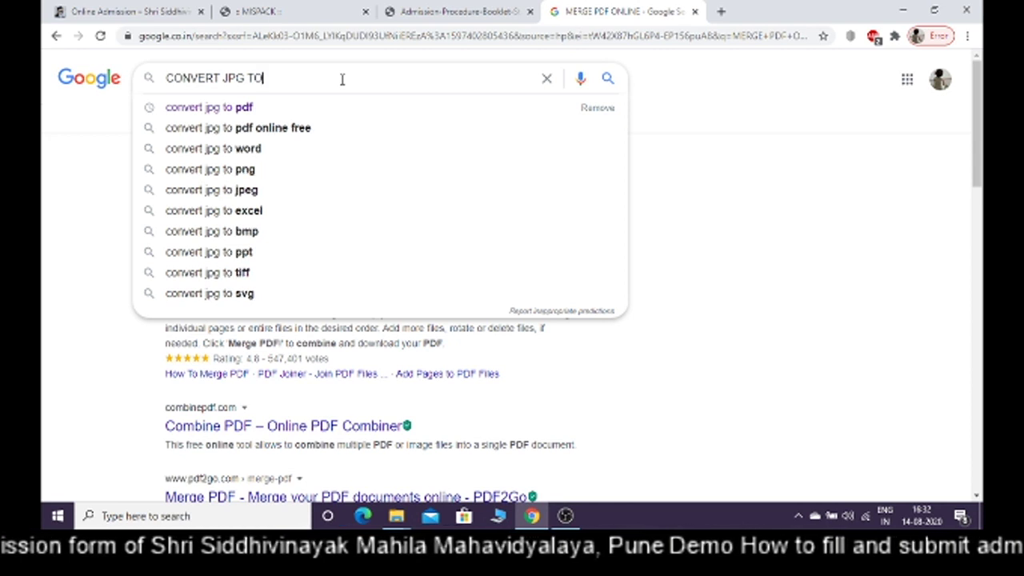
key(BackSpace)
key(BackSpace)
key(BackSpace)
key(BackSpace)
key(BackSpace)
key(BackSpace)
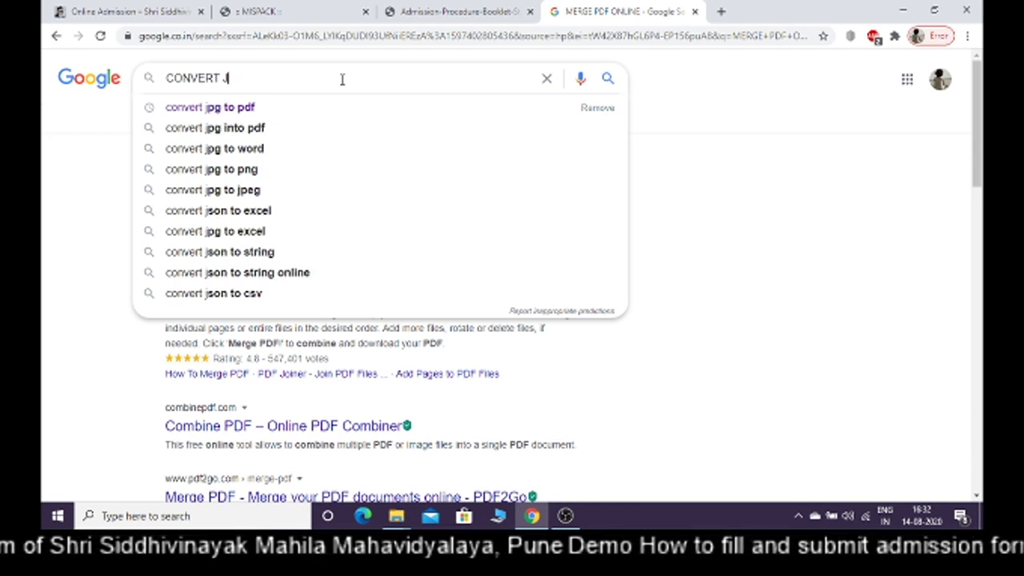
text(PD)
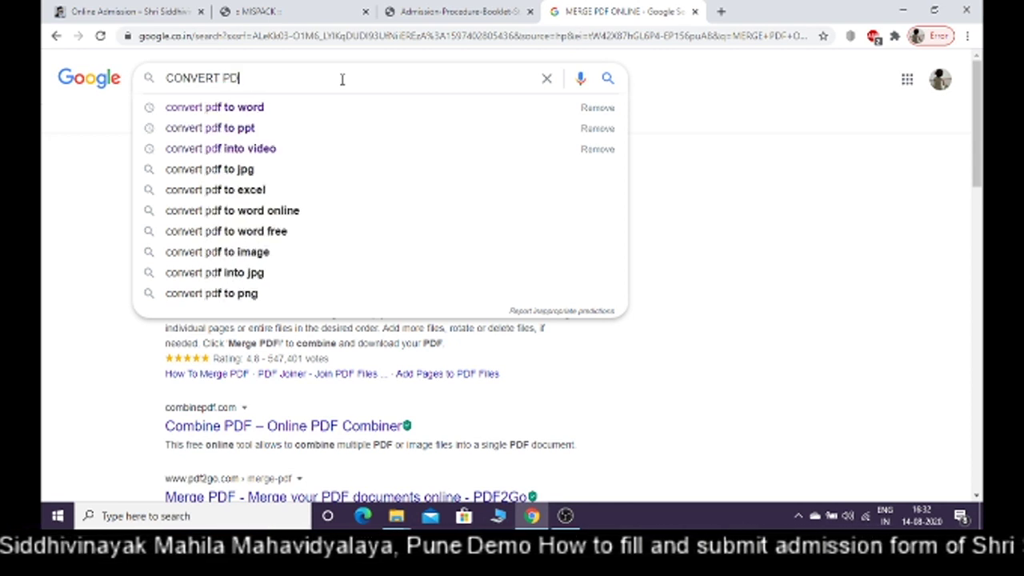
text(F TO )
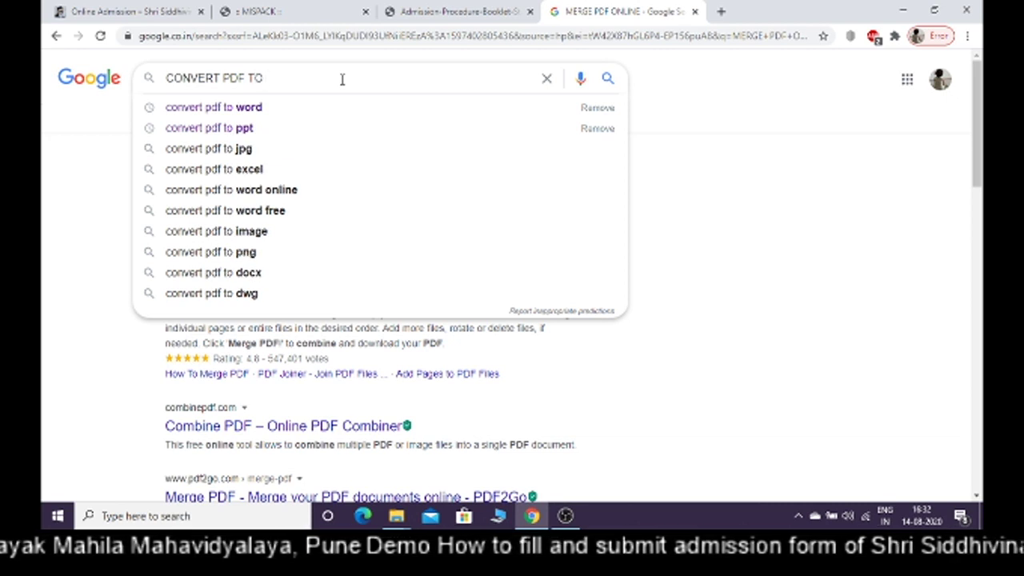
text(JPG)
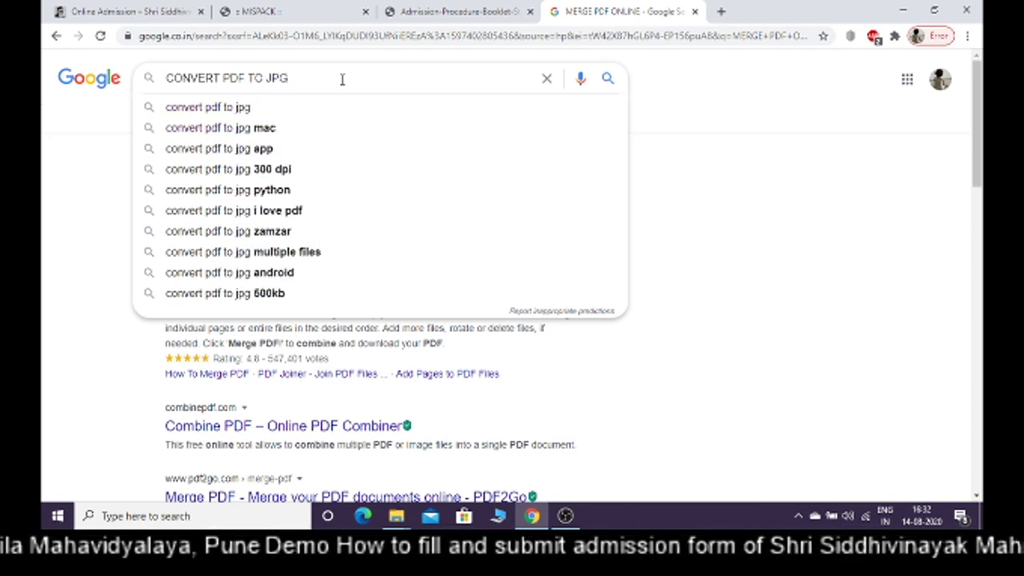
click(265, 112)
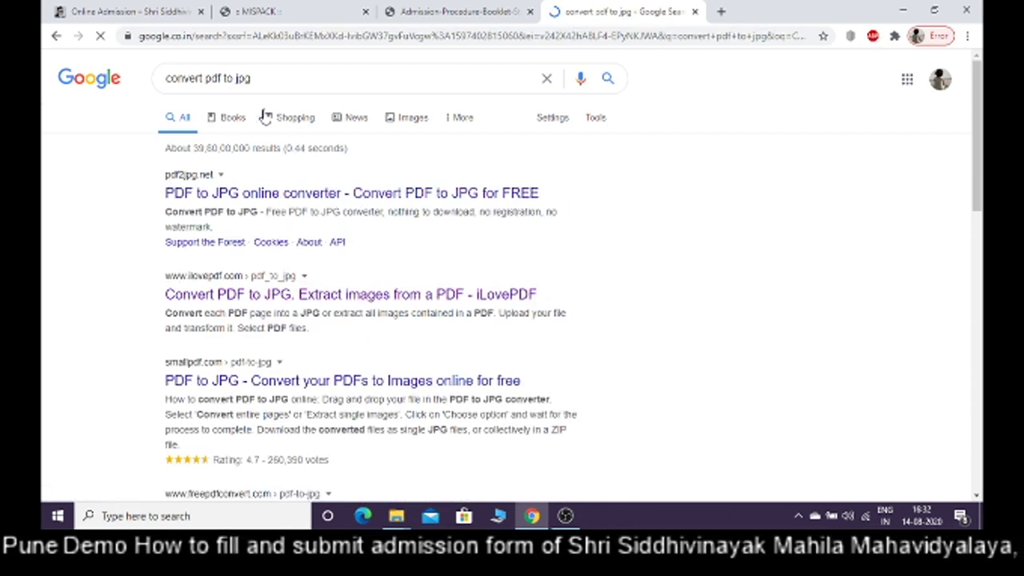
click(249, 294)
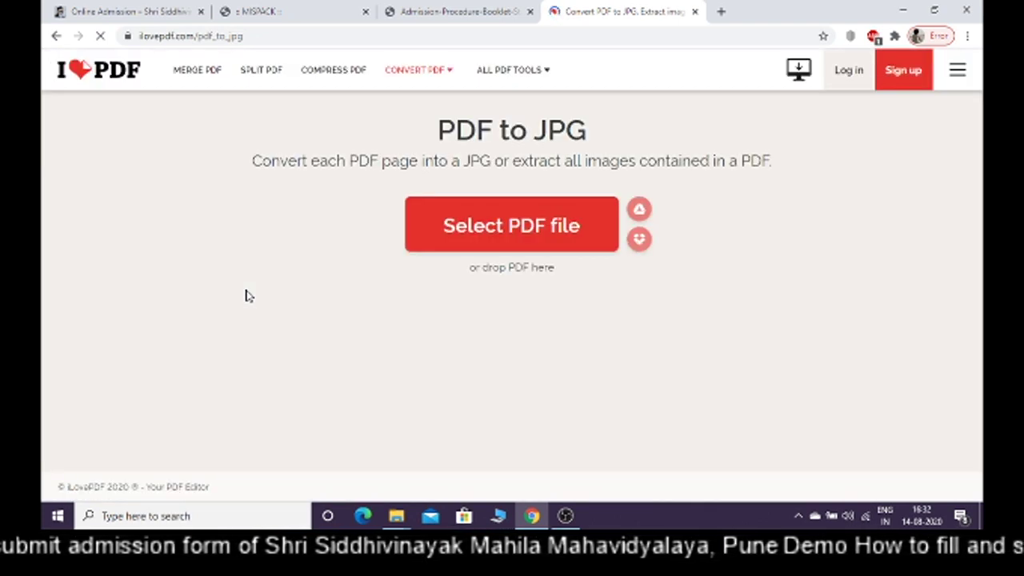
Upload Photo.pdf to iLovePDF and convert it to JPG
click(464, 232)
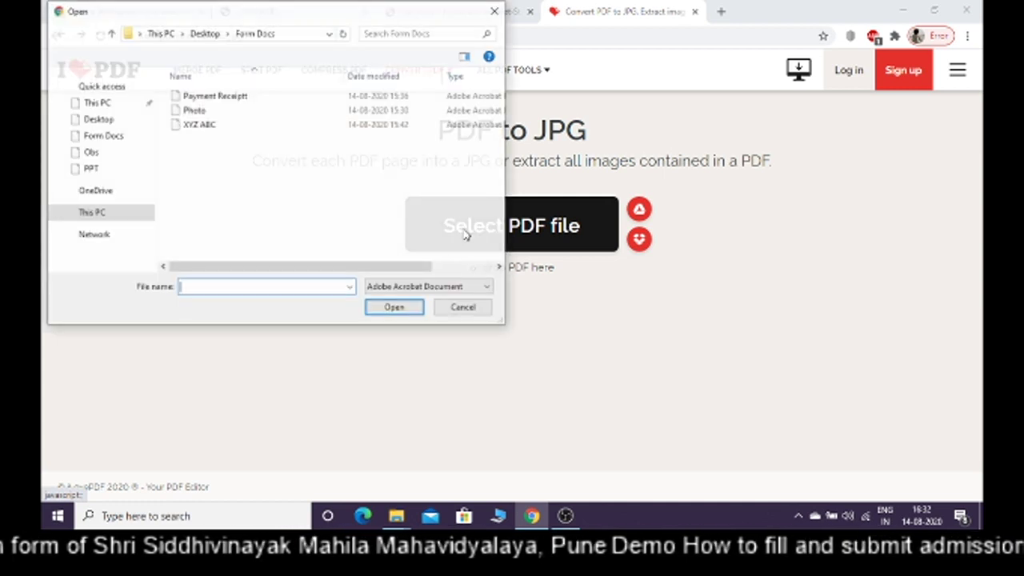
click(195, 109)
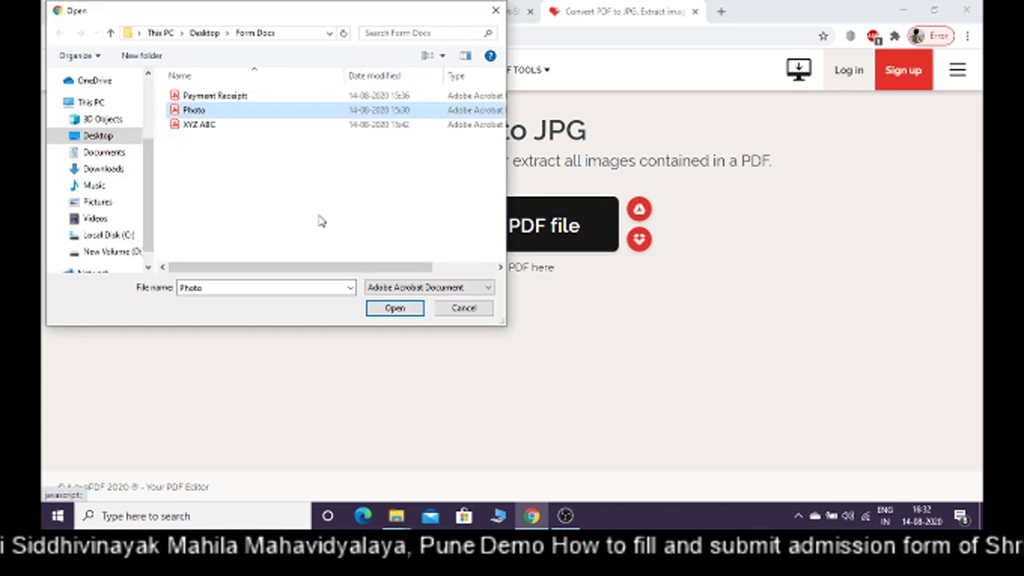
click(394, 307)
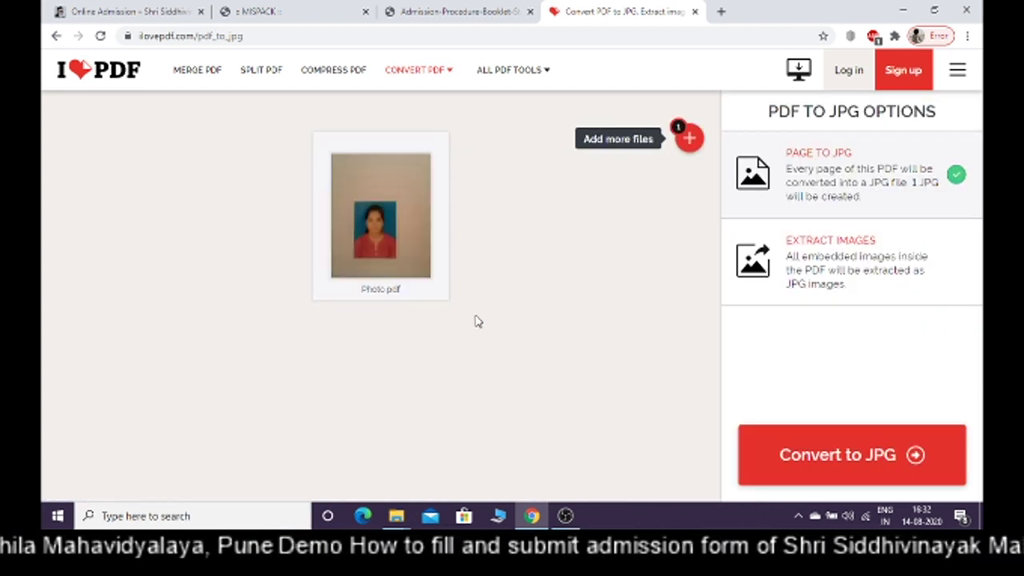
click(819, 455)
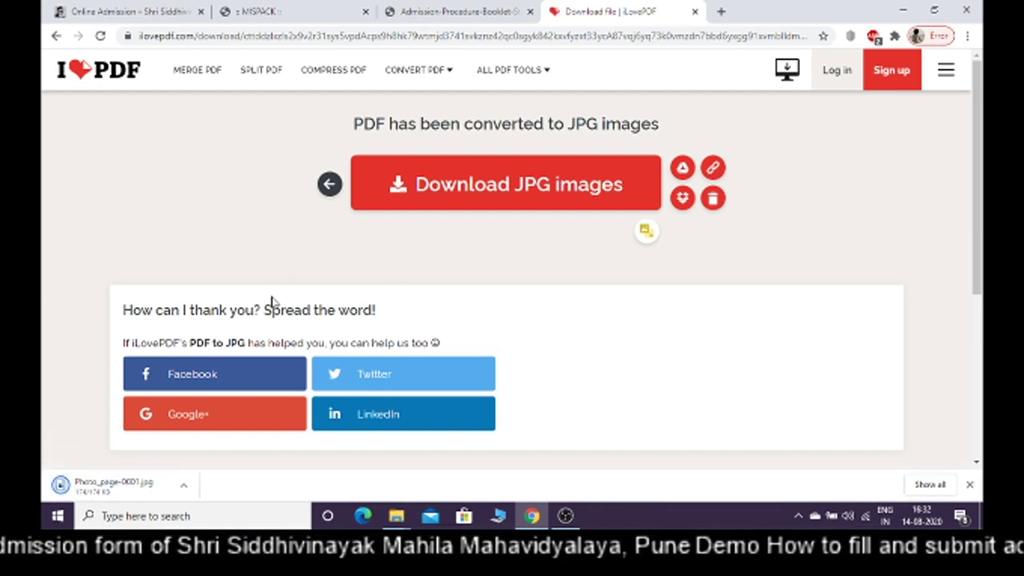
Show the downloaded Photo_page-0001.jpg in Downloads and cut it
click(182, 486)
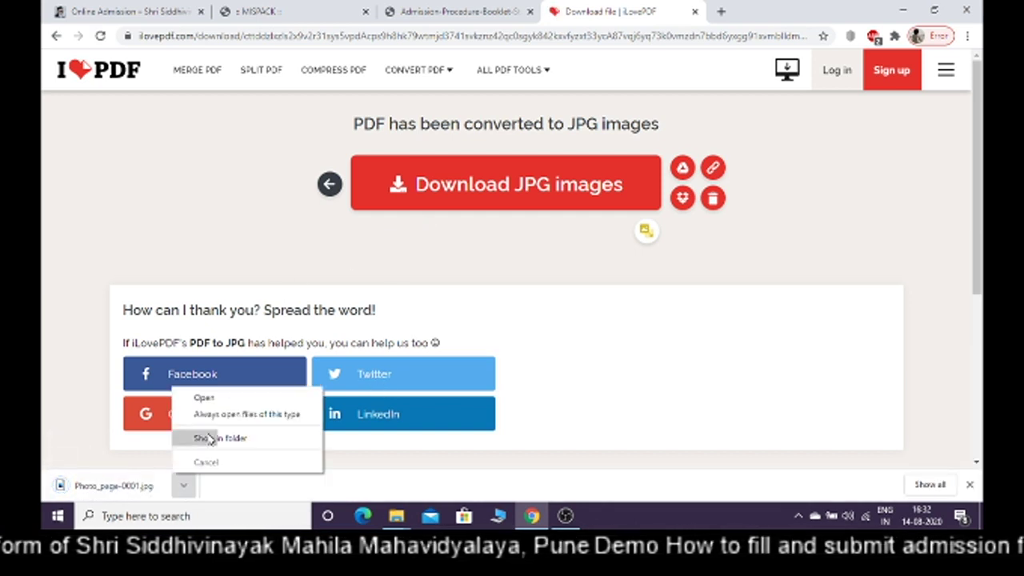
click(214, 437)
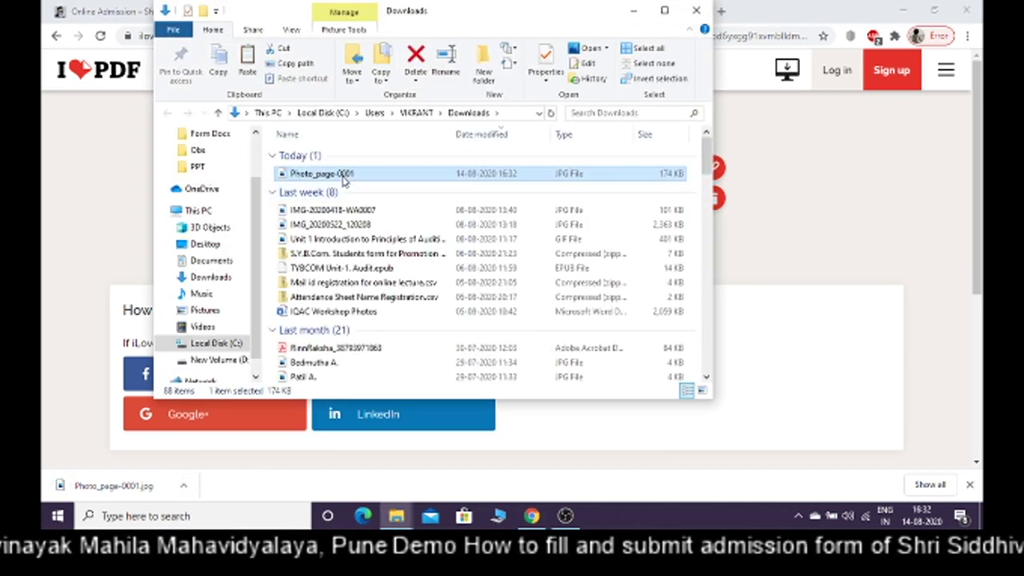
double_click(341, 174)
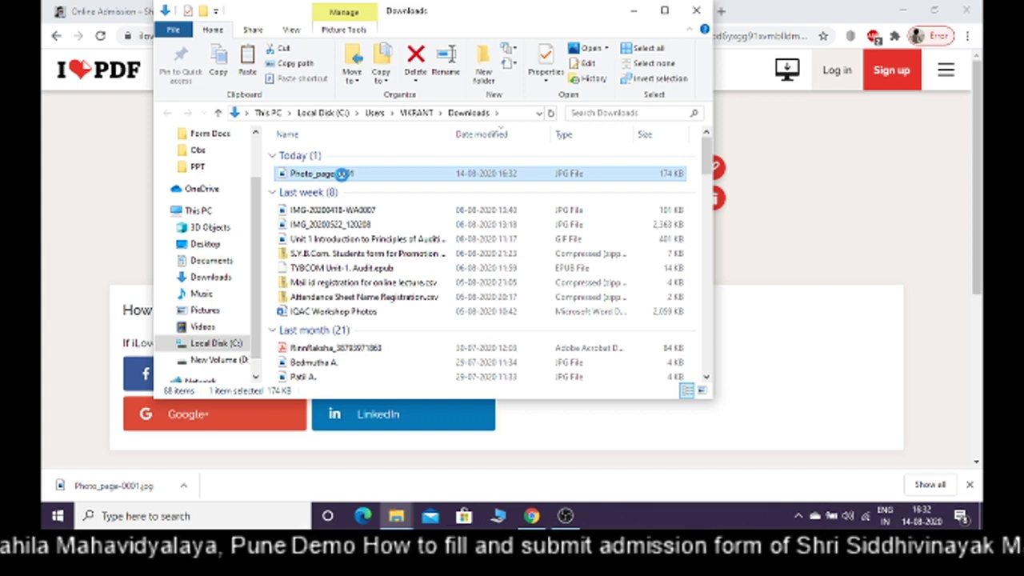
right_click(342, 173)
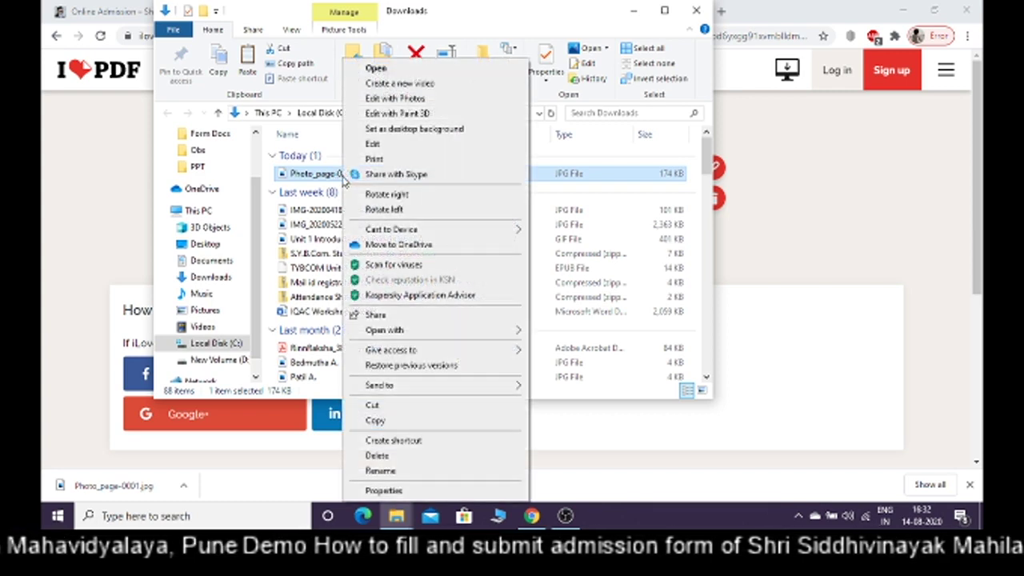
click(372, 406)
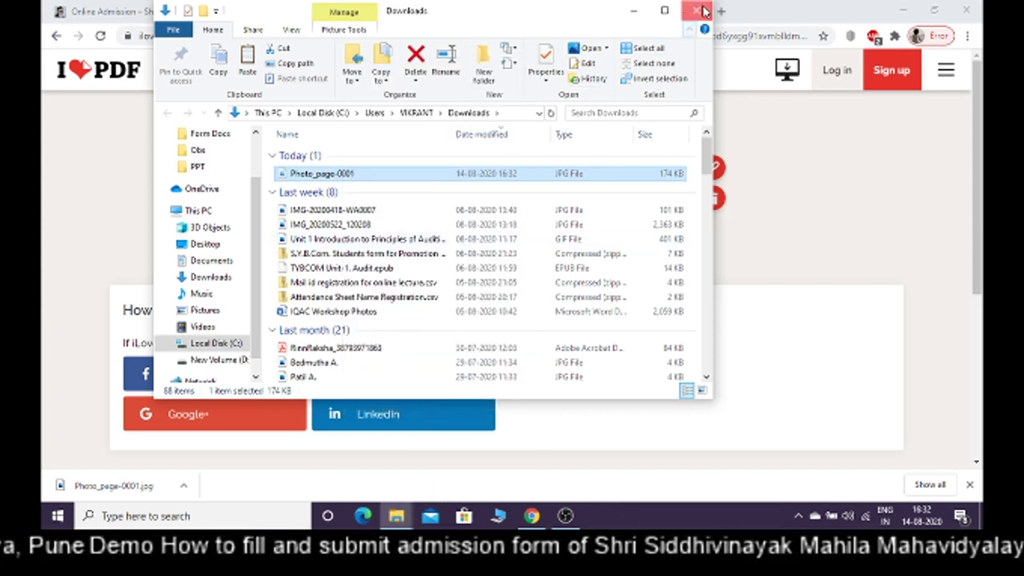
click(696, 11)
Paste Photo_page-0001.jpg into the Form Docs folder and return to the browser
mouse_move(398, 519)
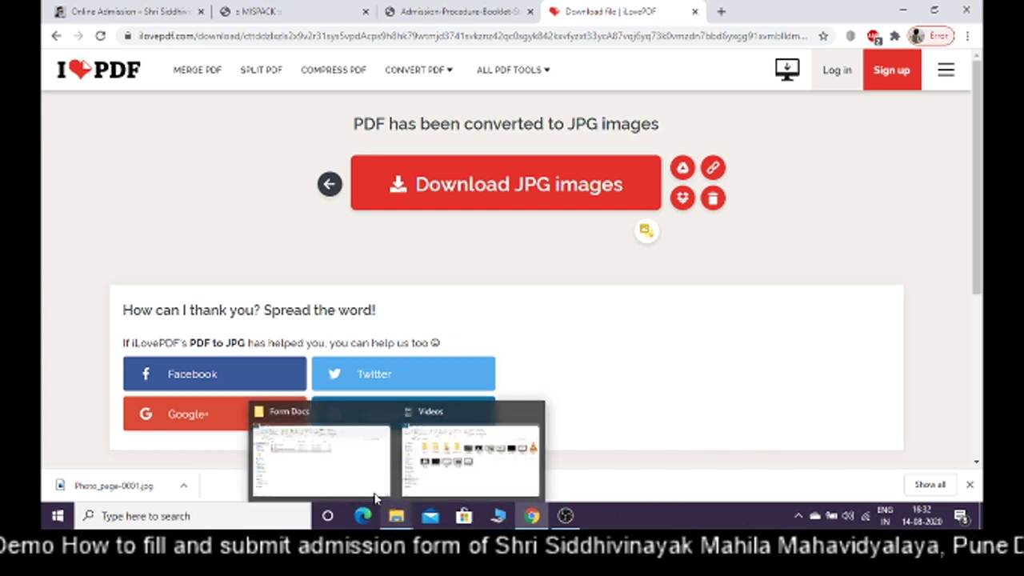
click(336, 472)
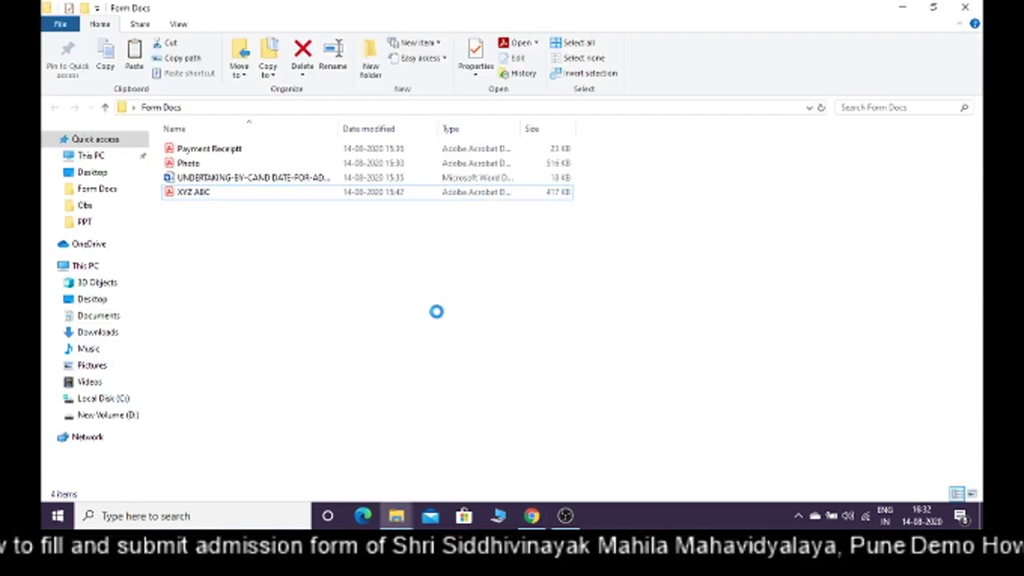
right_click(437, 316)
click(482, 211)
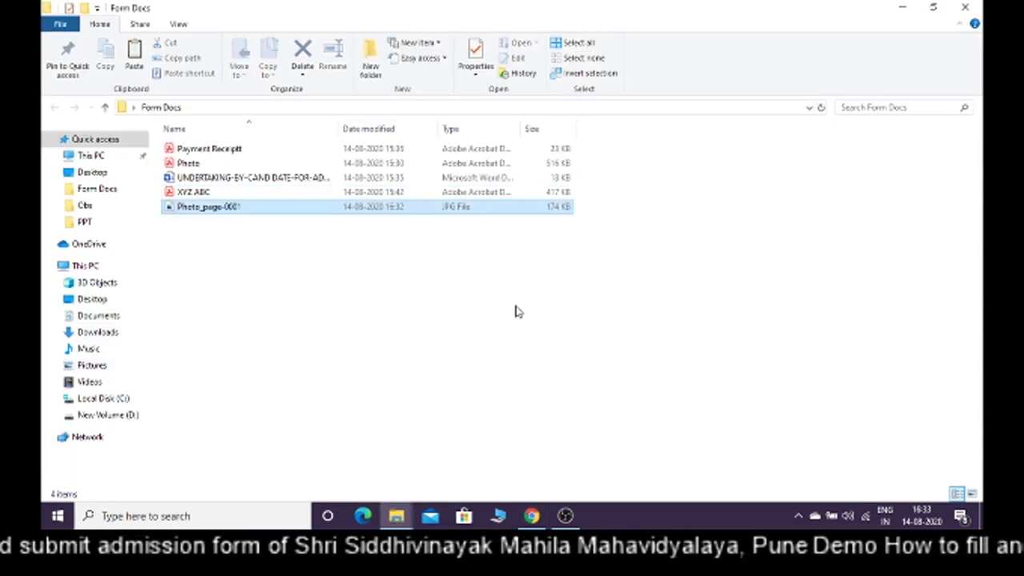
click(532, 517)
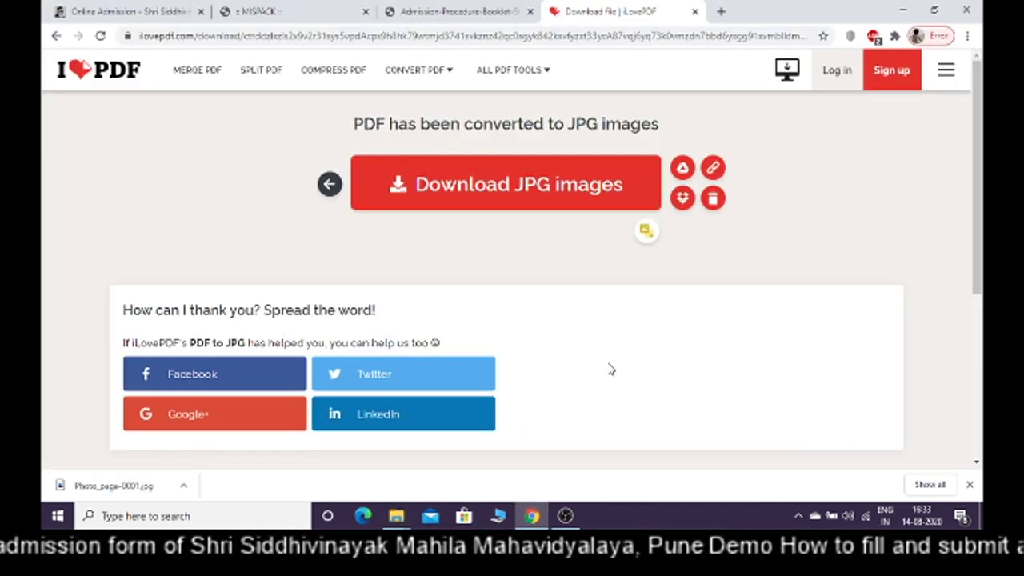
Replace the identity-card photo Photo.pdf with Photo_page-0001.jpg on the MISPACK admission form
click(261, 10)
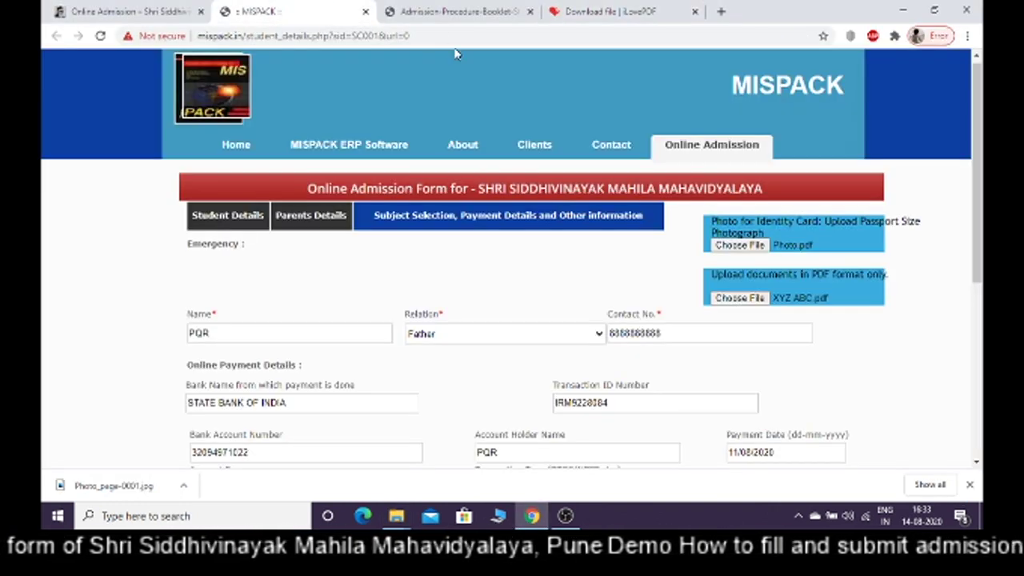
click(741, 246)
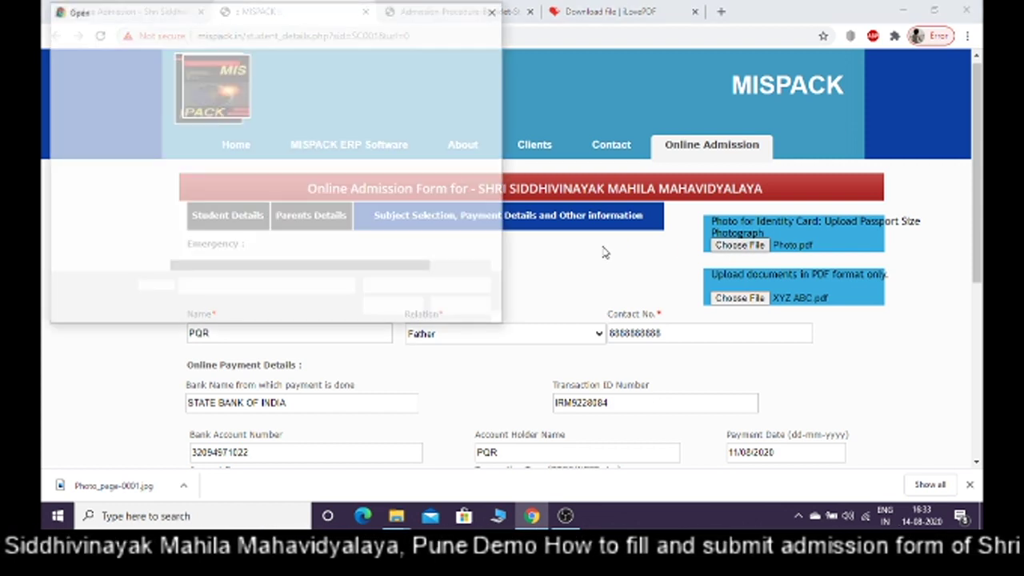
click(240, 126)
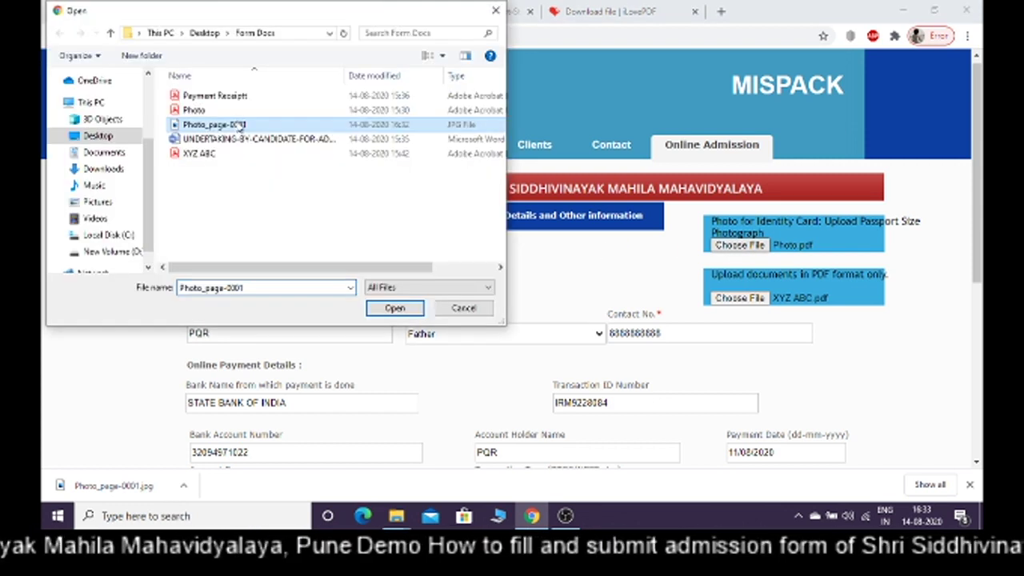
click(394, 309)
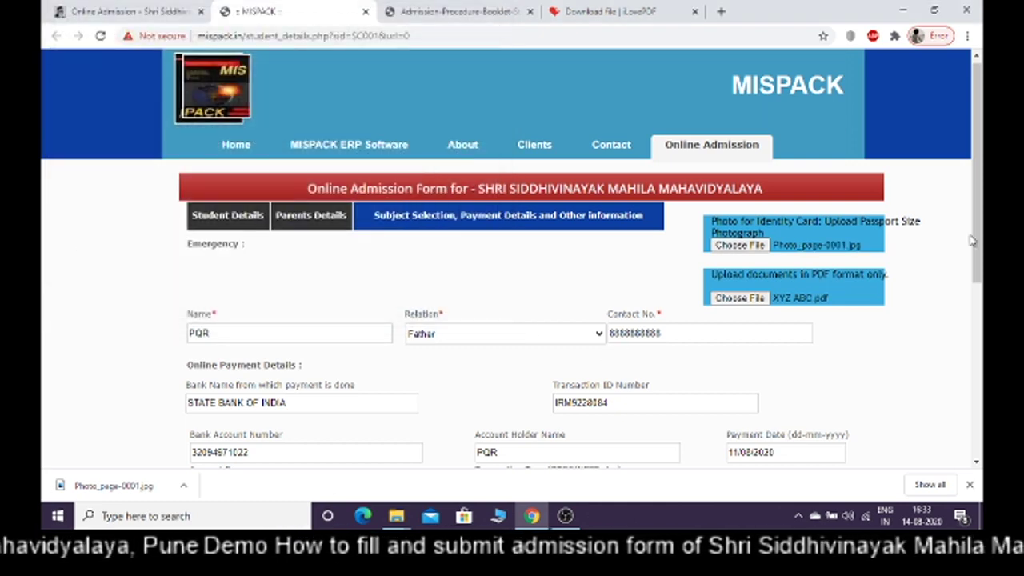
drag(976, 228, 976, 374)
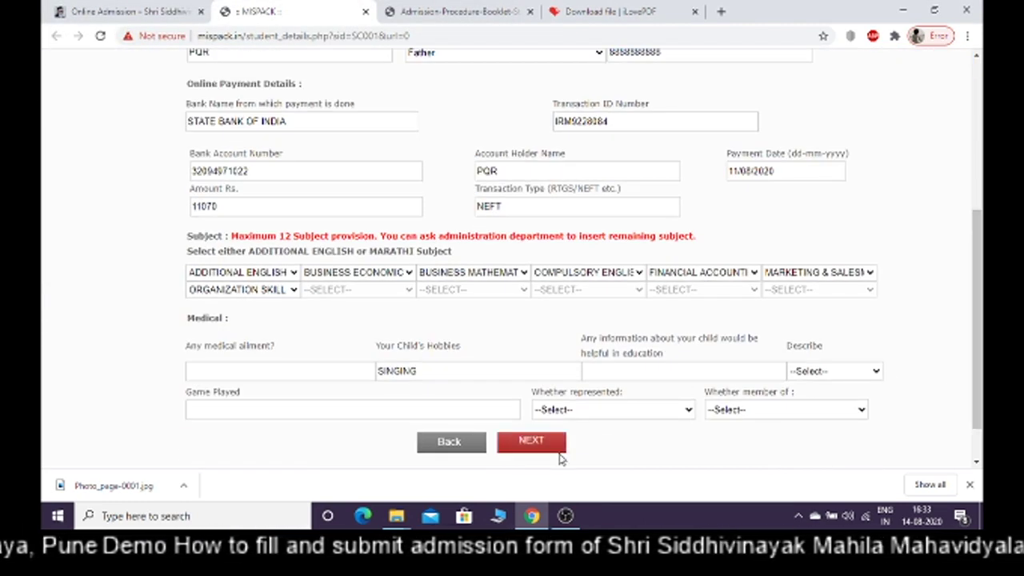
Go to the declaration step, tick 'I'm not a robot' and submit the admission form
click(533, 442)
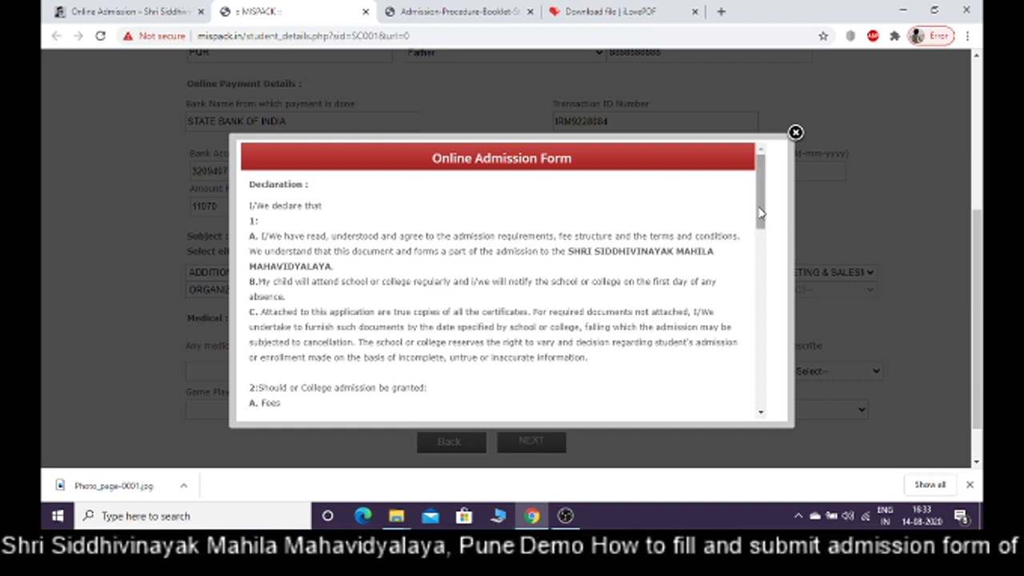
drag(760, 213, 763, 385)
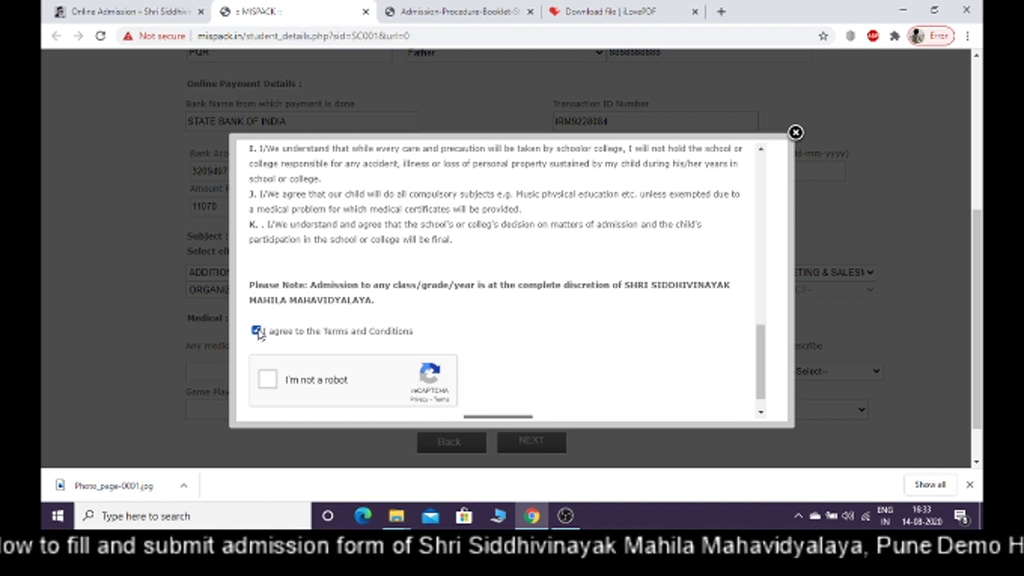
click(268, 383)
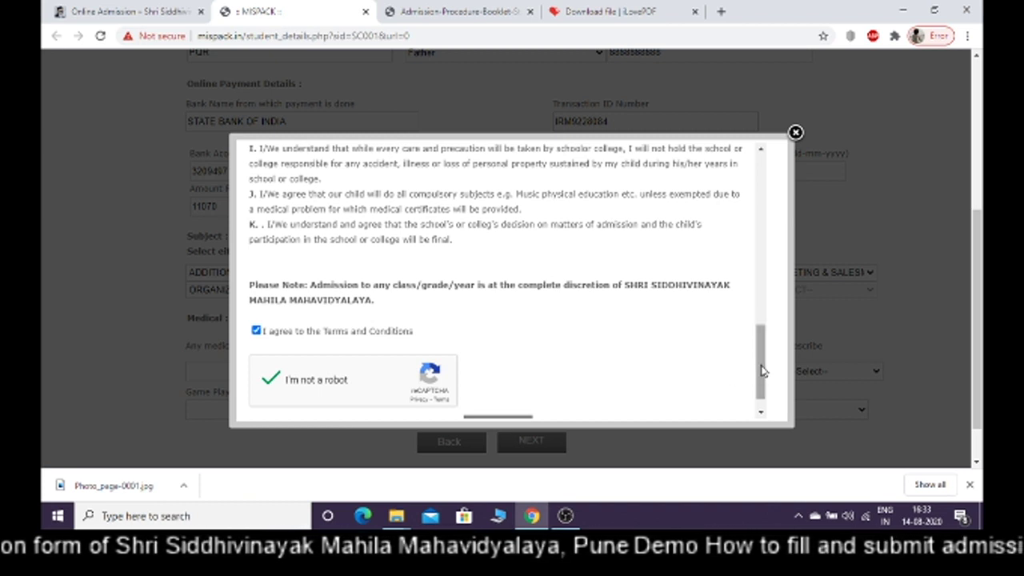
drag(760, 377, 762, 390)
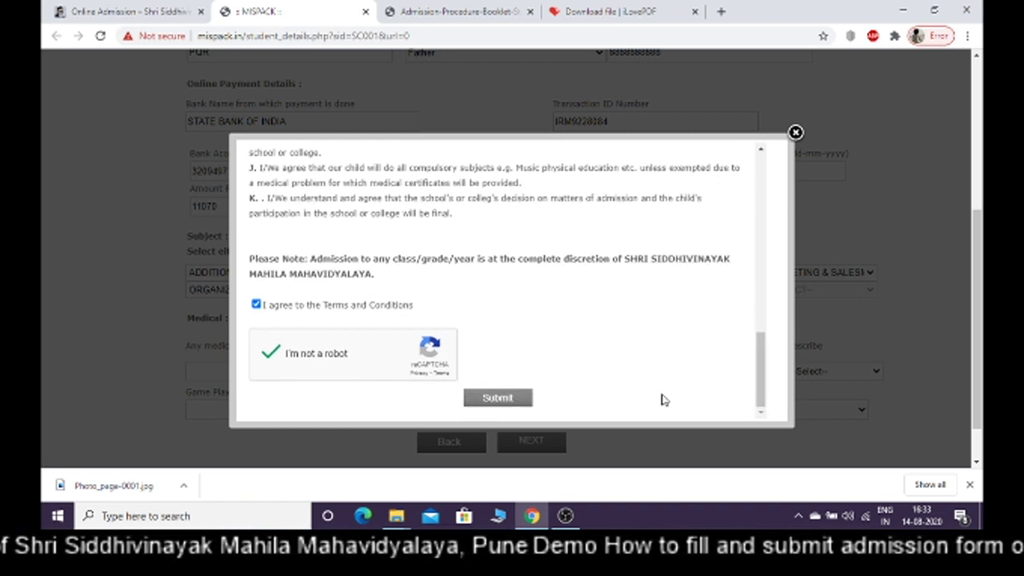
click(496, 399)
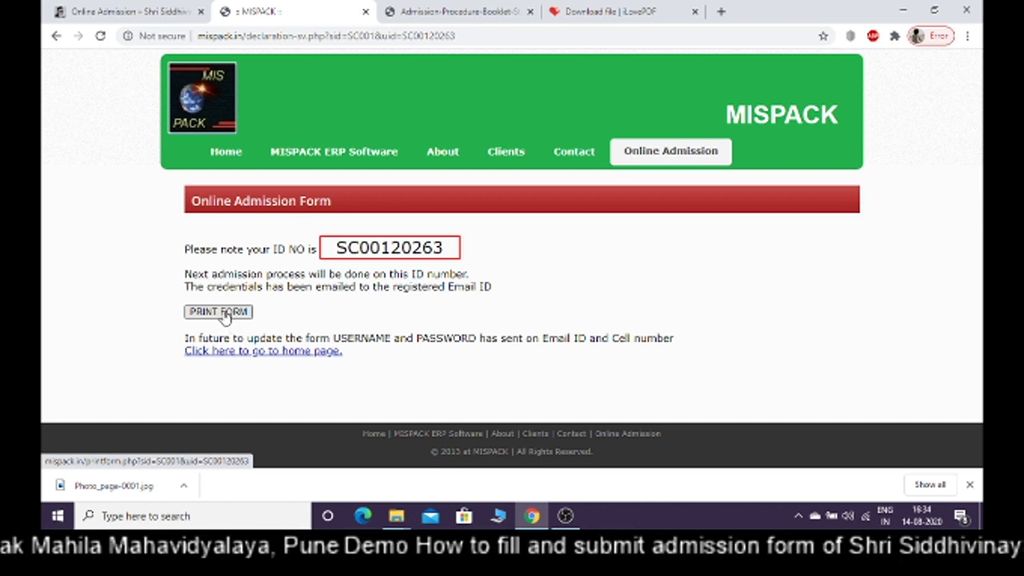
Open the printable admission form from the confirmation page with PRINT FORM
click(223, 313)
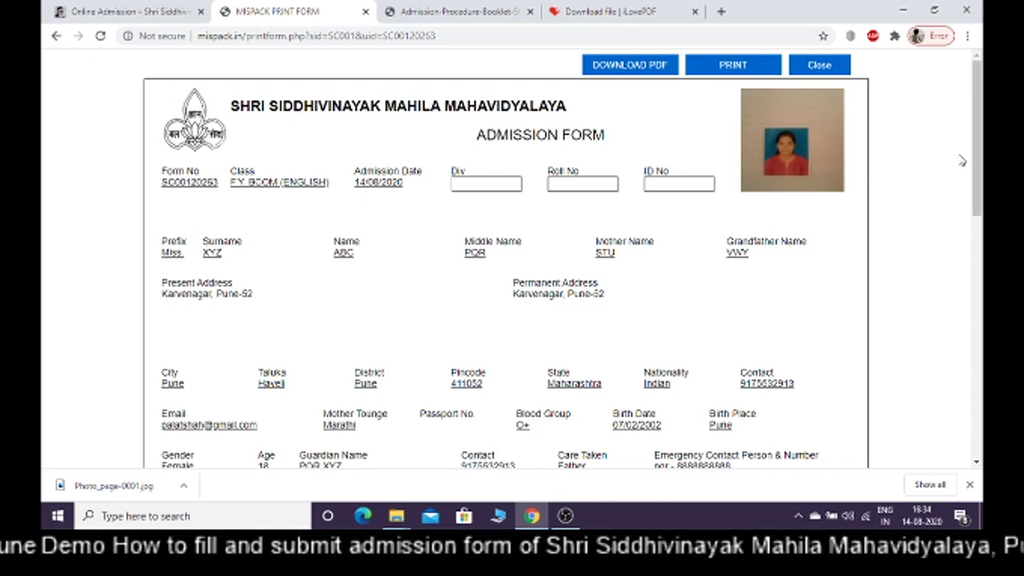
Scroll the print form to review class F.Y. BCOM (ENGLISH), admission date 14/08/2020 and the photo
drag(977, 160, 968, 96)
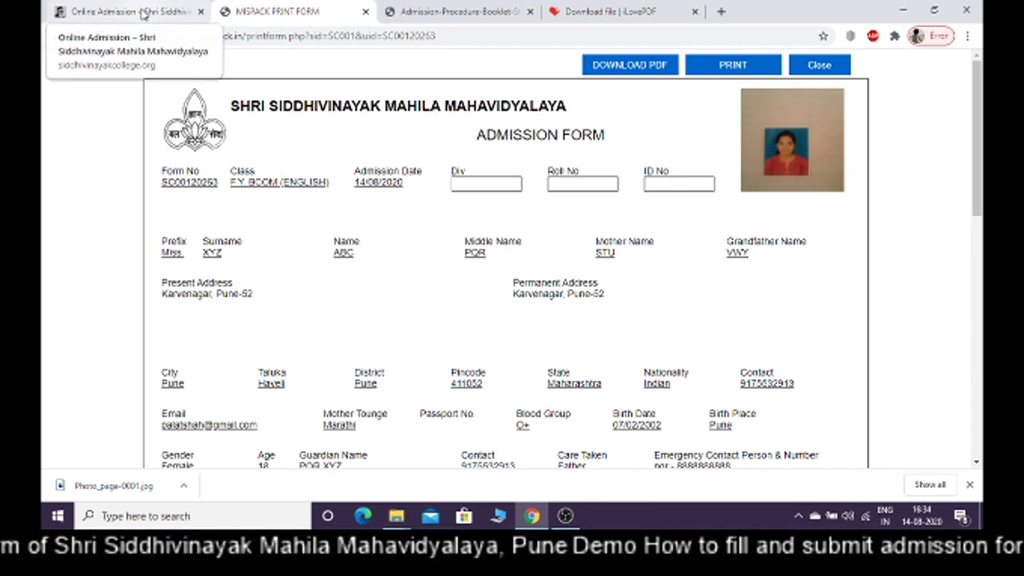
Switch back to the Shri Siddhivinayak Online Admission tab with its download and form links
click(142, 14)
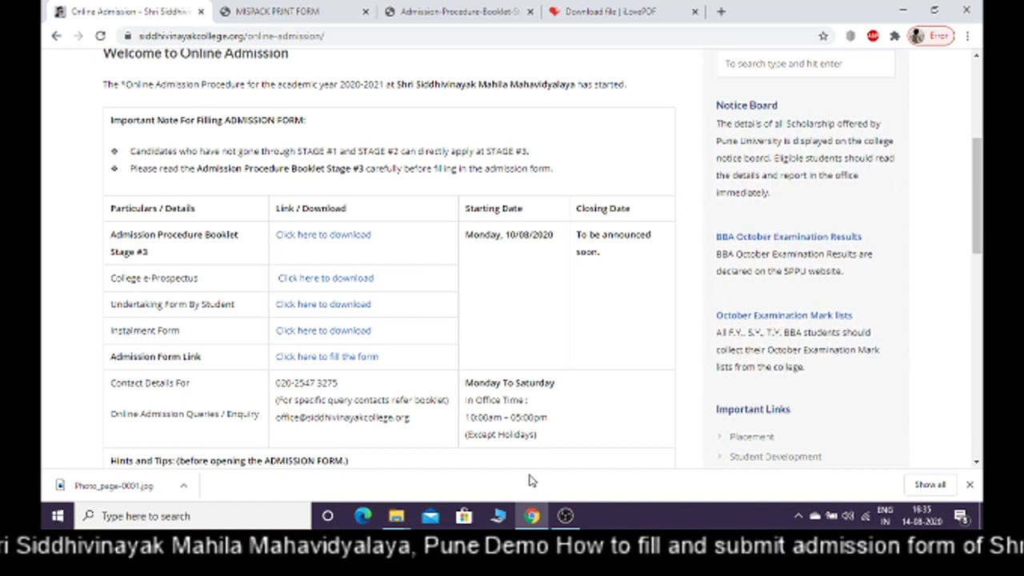
mouse_move(584, 516)
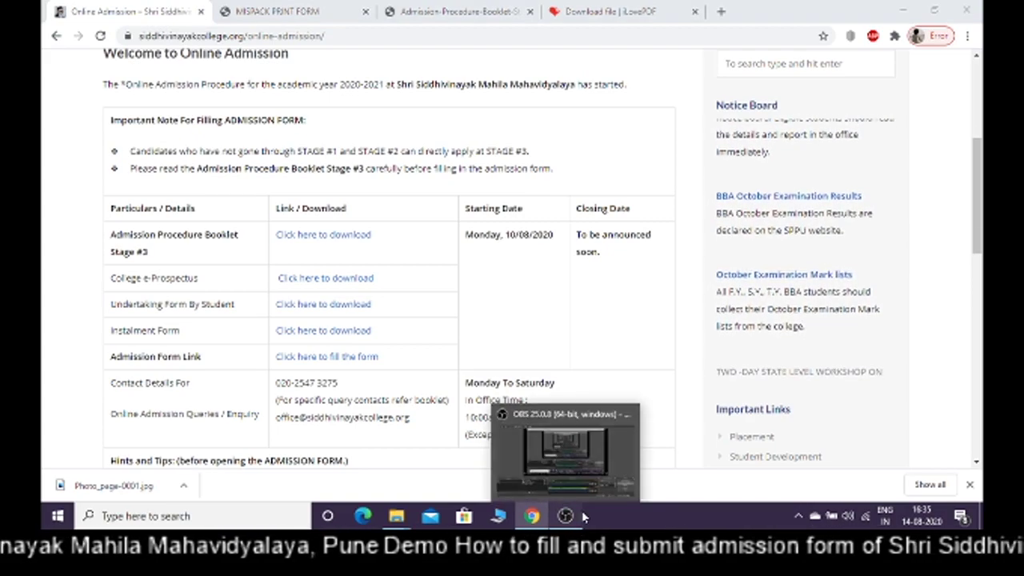